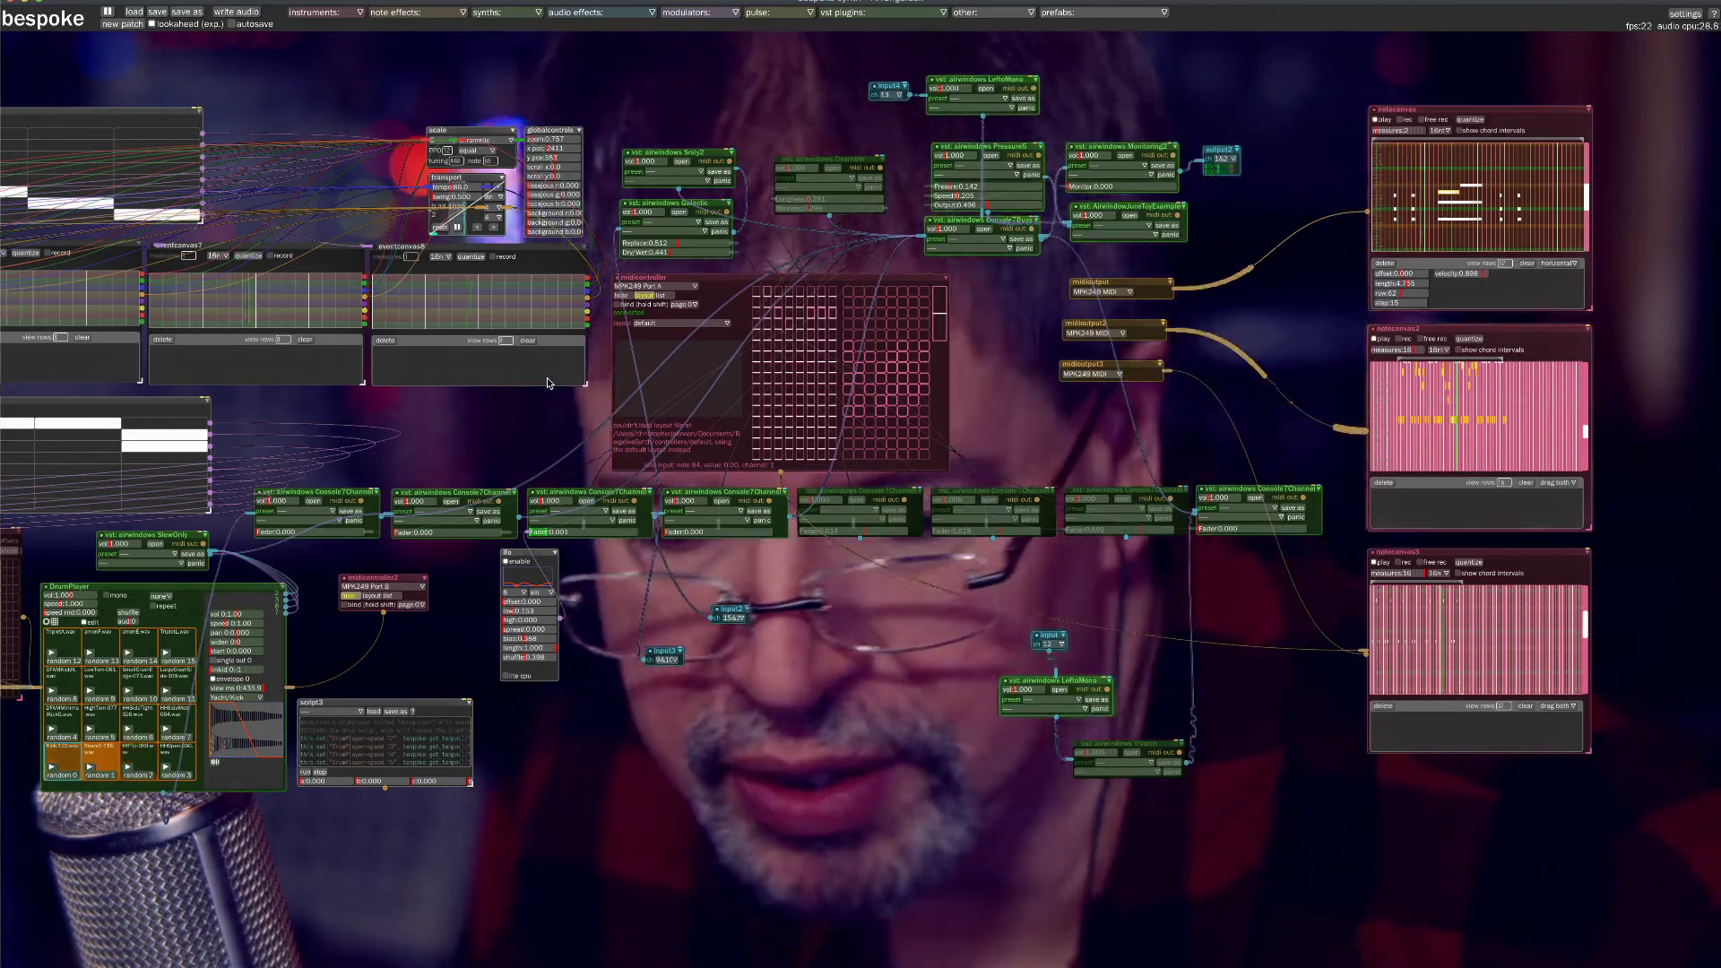
left_click_drag(574, 475, 1320, 519)
left_click_drag(654, 640, 356, 582)
left_click_drag(952, 390, 537, 437)
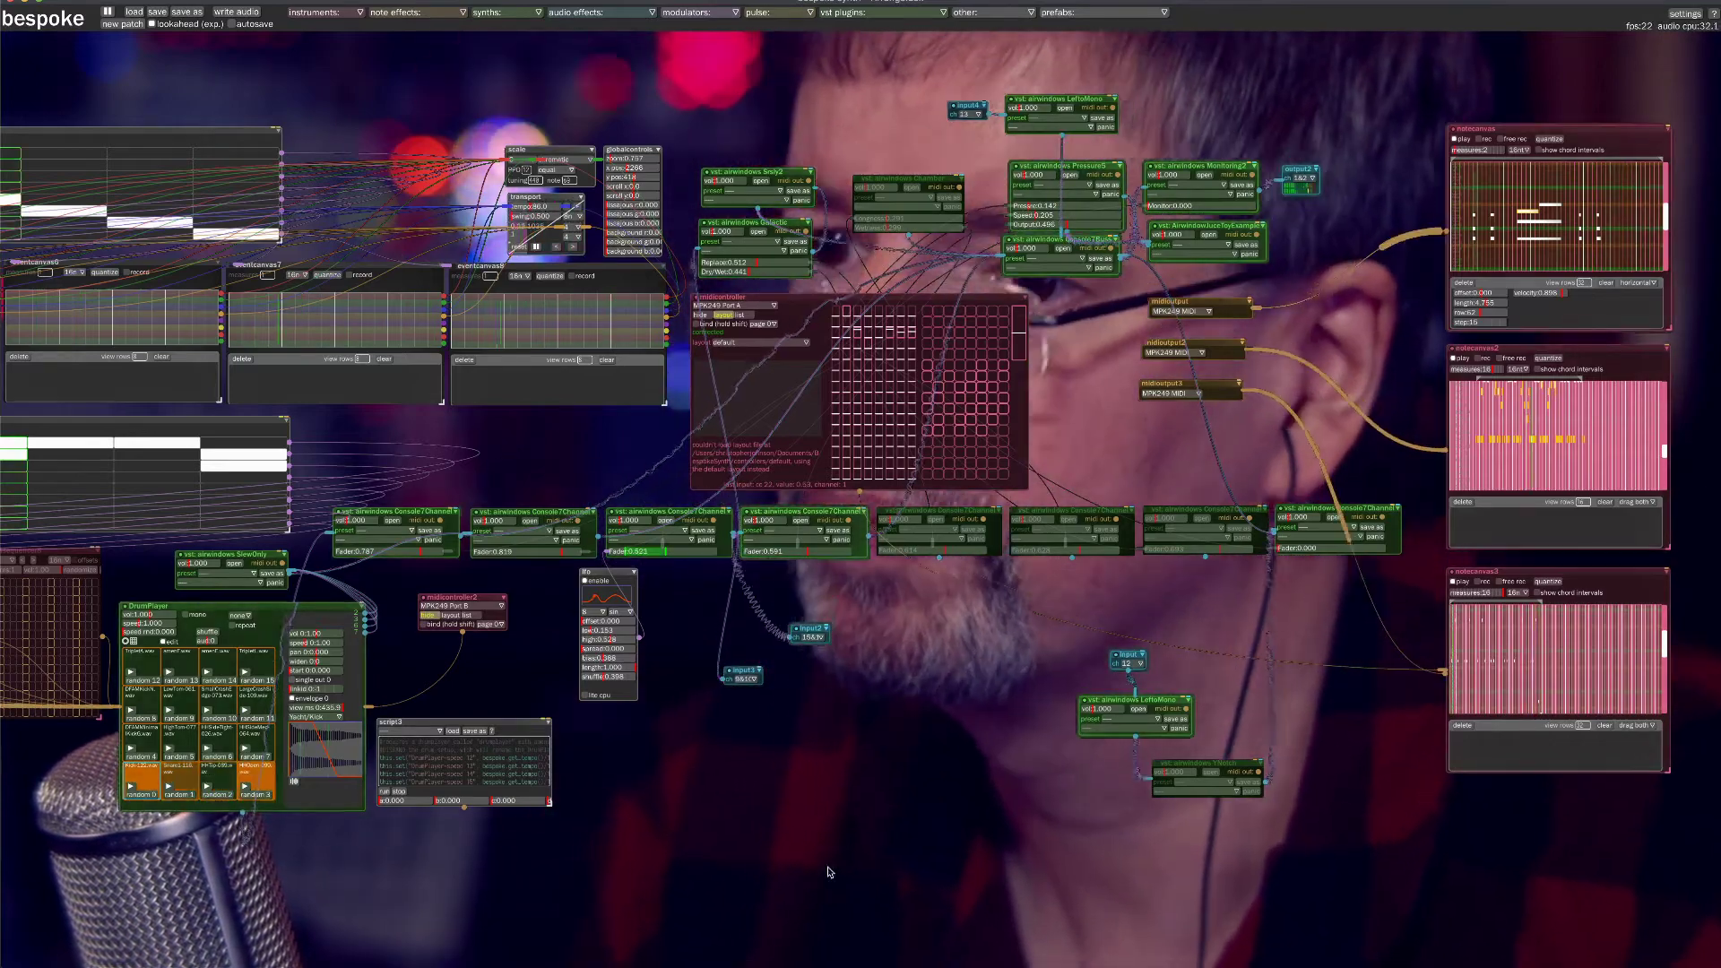
left_click_drag(926, 845, 830, 486)
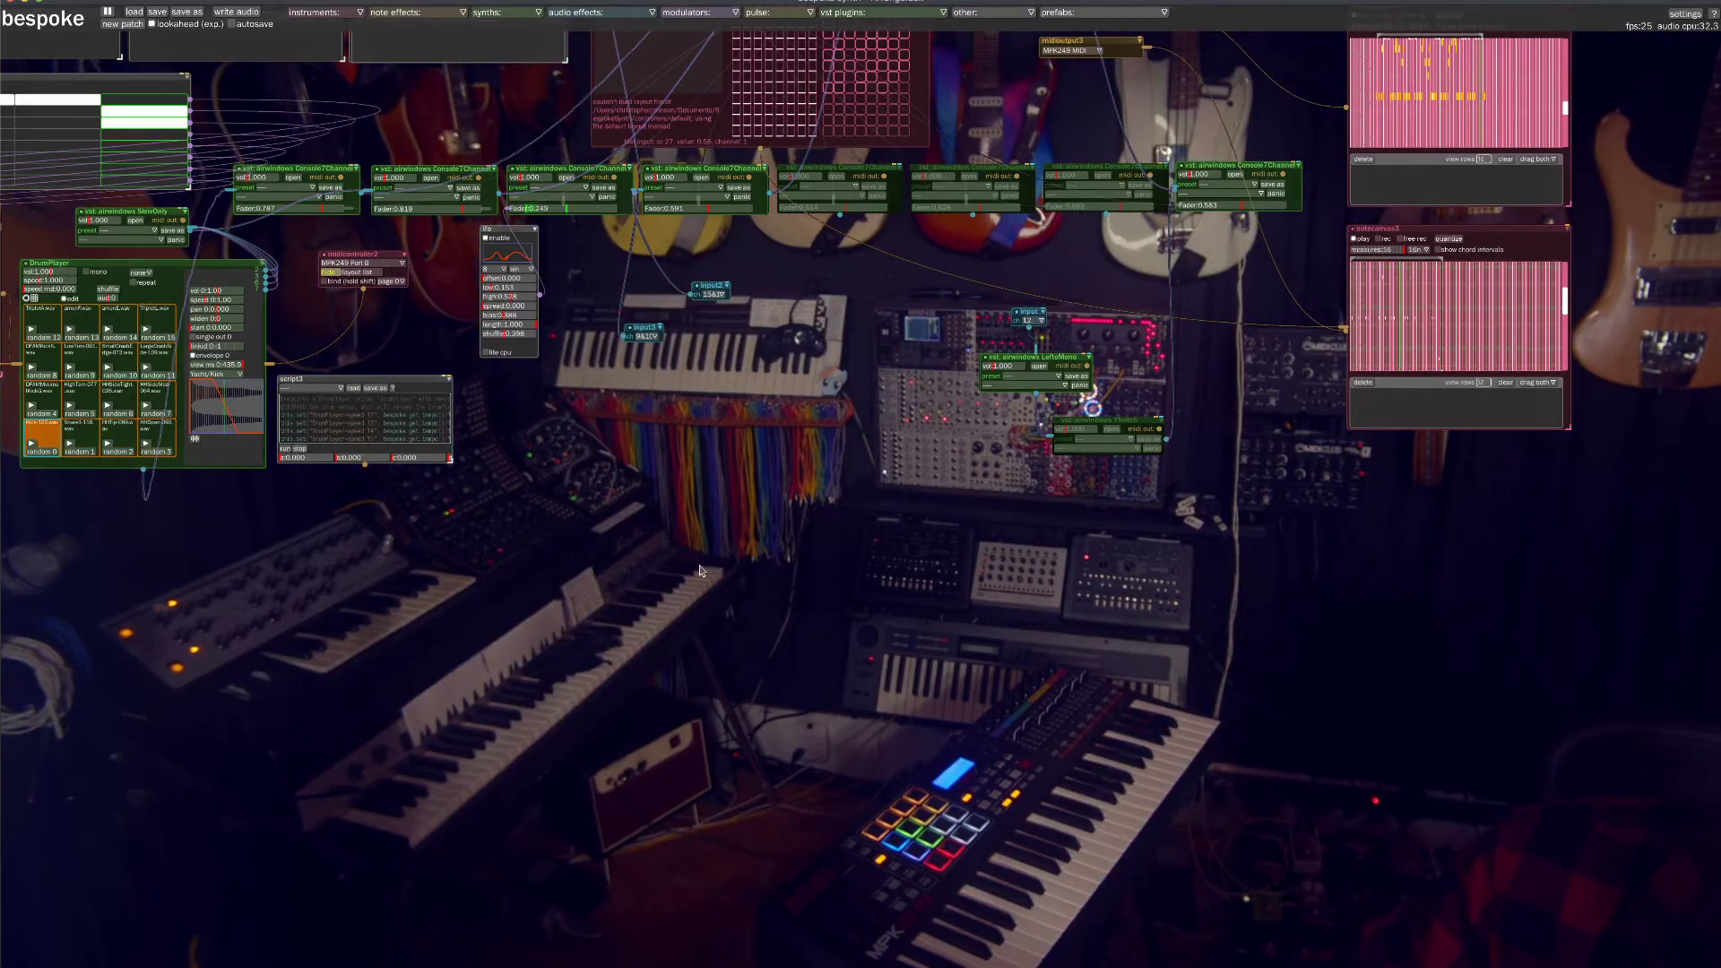
Open the control window of the airwindows YNotch plugin module in the patch.
scroll(700, 566, "down", 2)
scroll(712, 557, "up", 10)
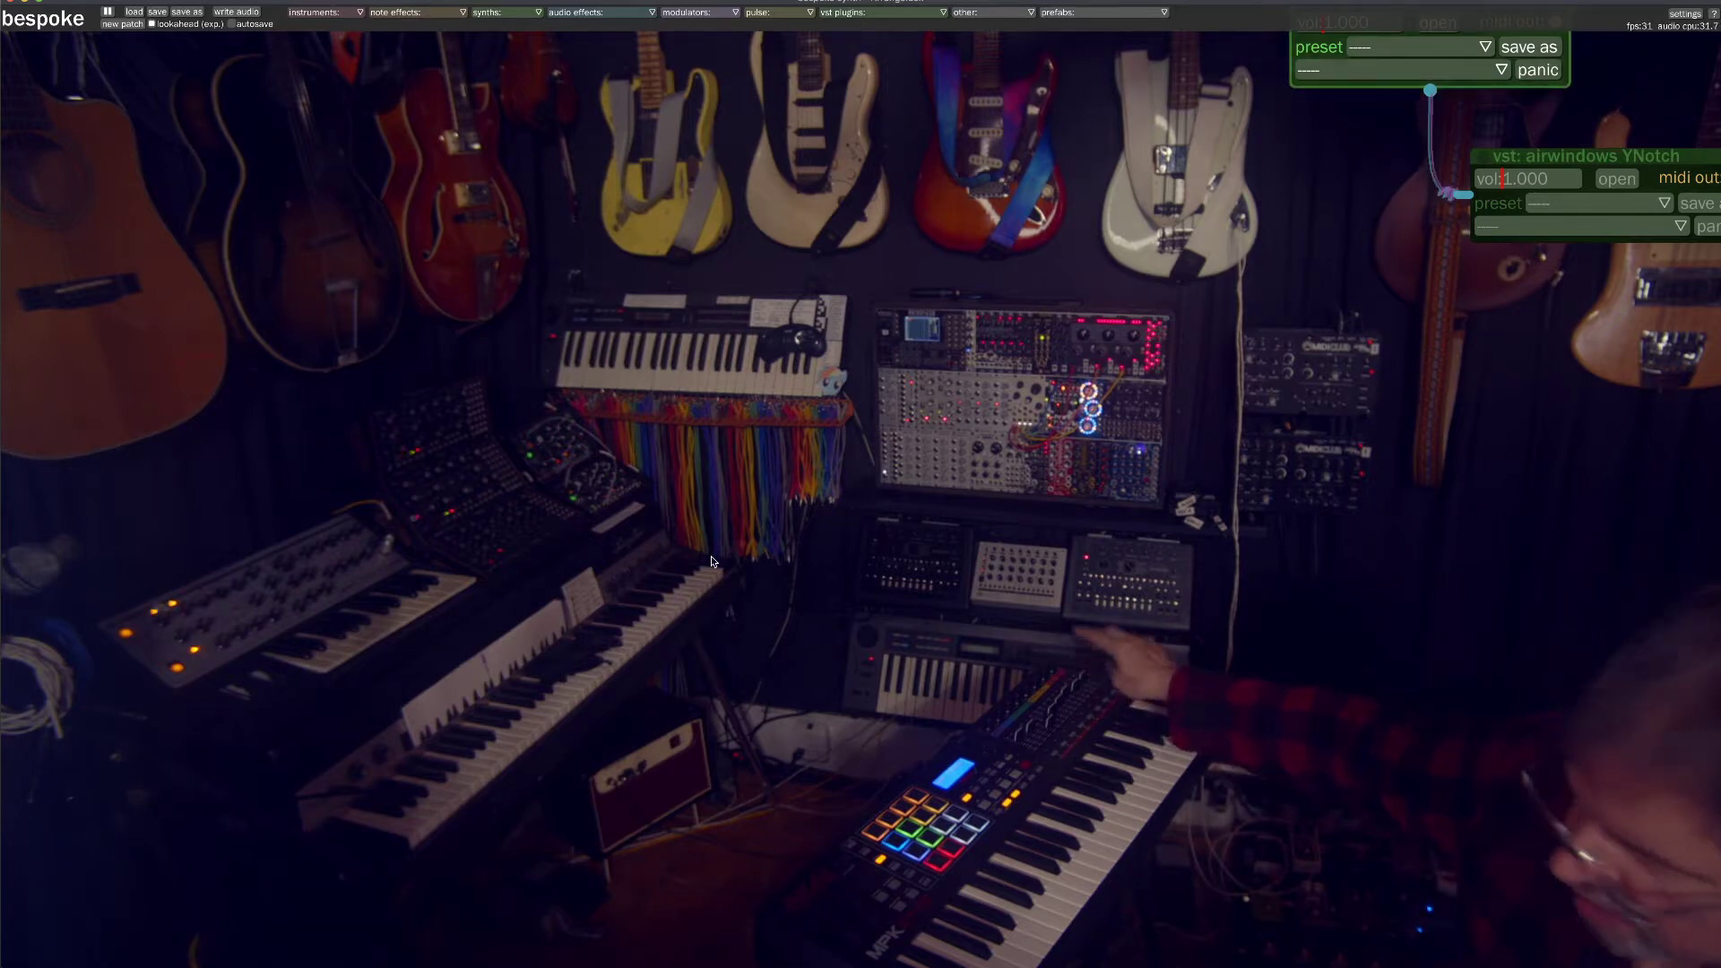
scroll(731, 534, "down", 5)
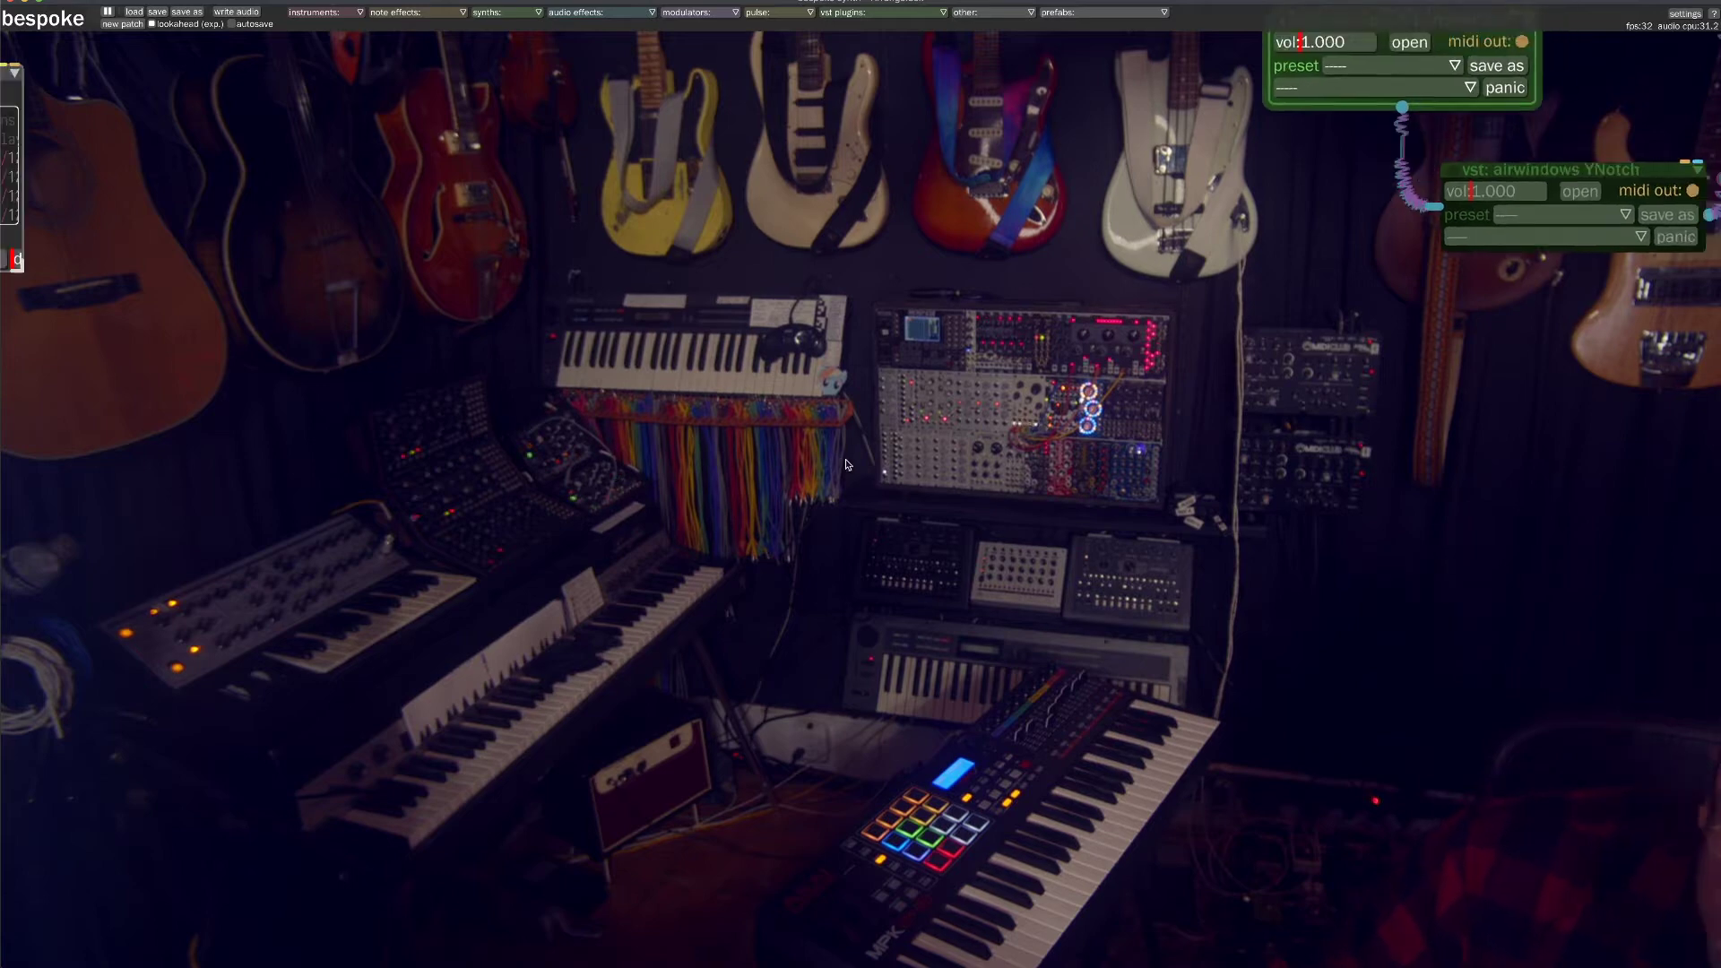
left_click_drag(1303, 462, 621, 429)
scroll(621, 429, "up", 4)
scroll(620, 428, "up", 2)
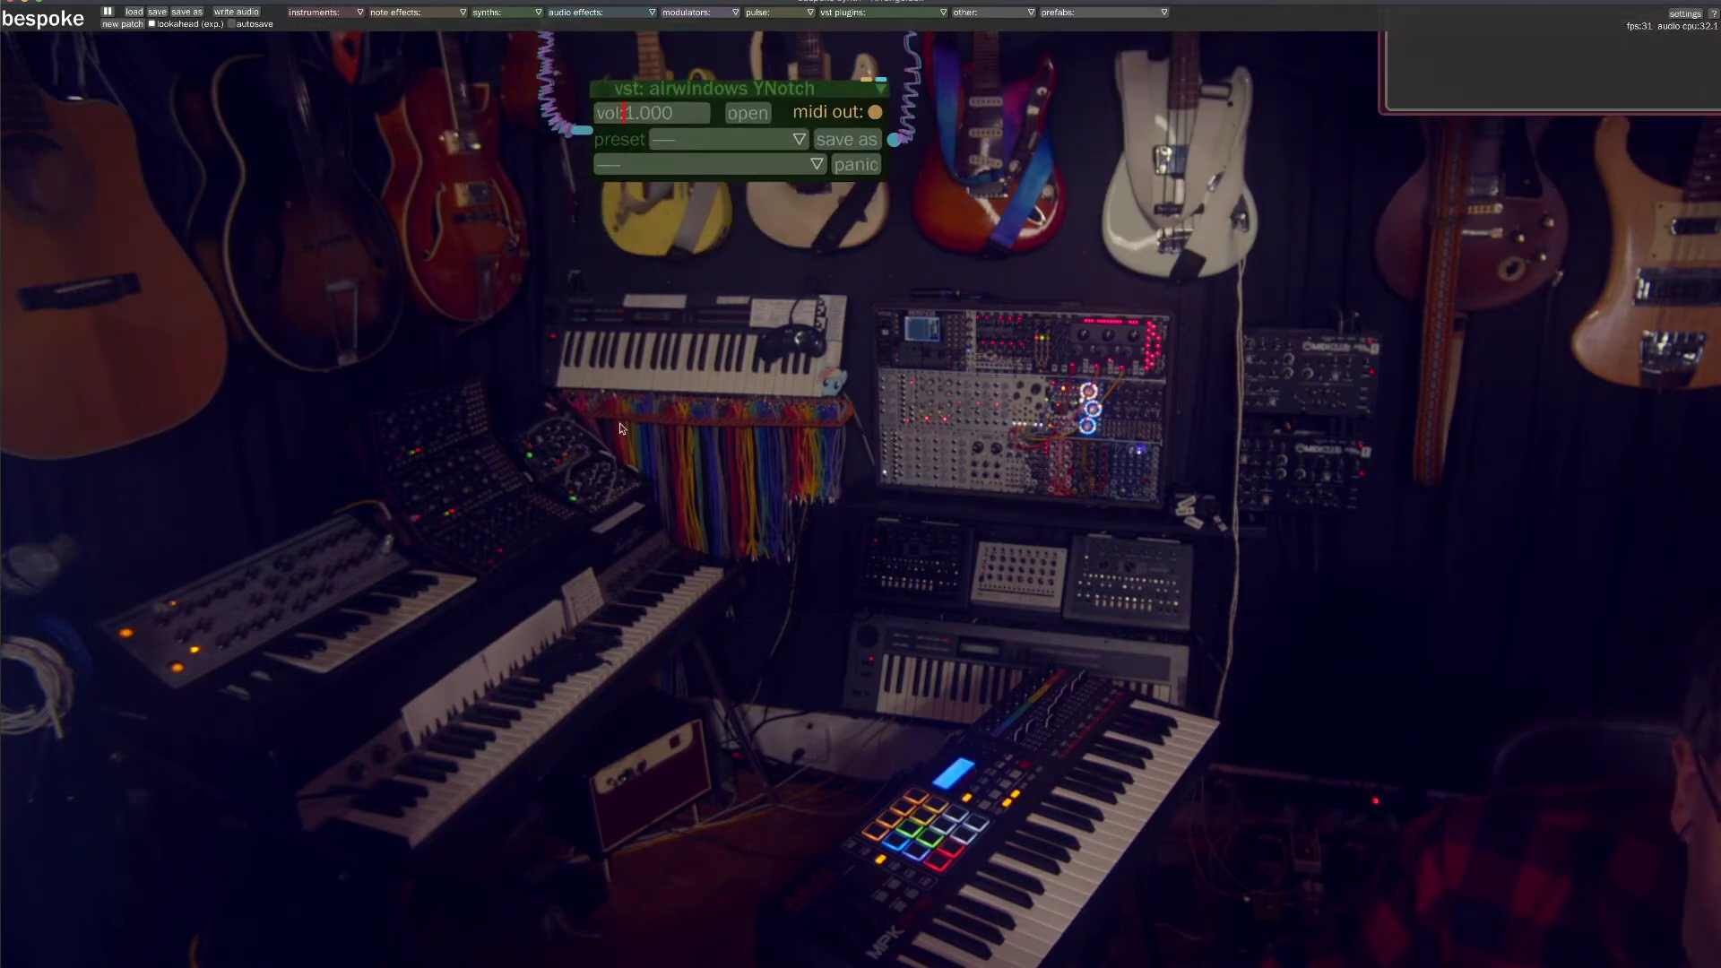
left_click(749, 113)
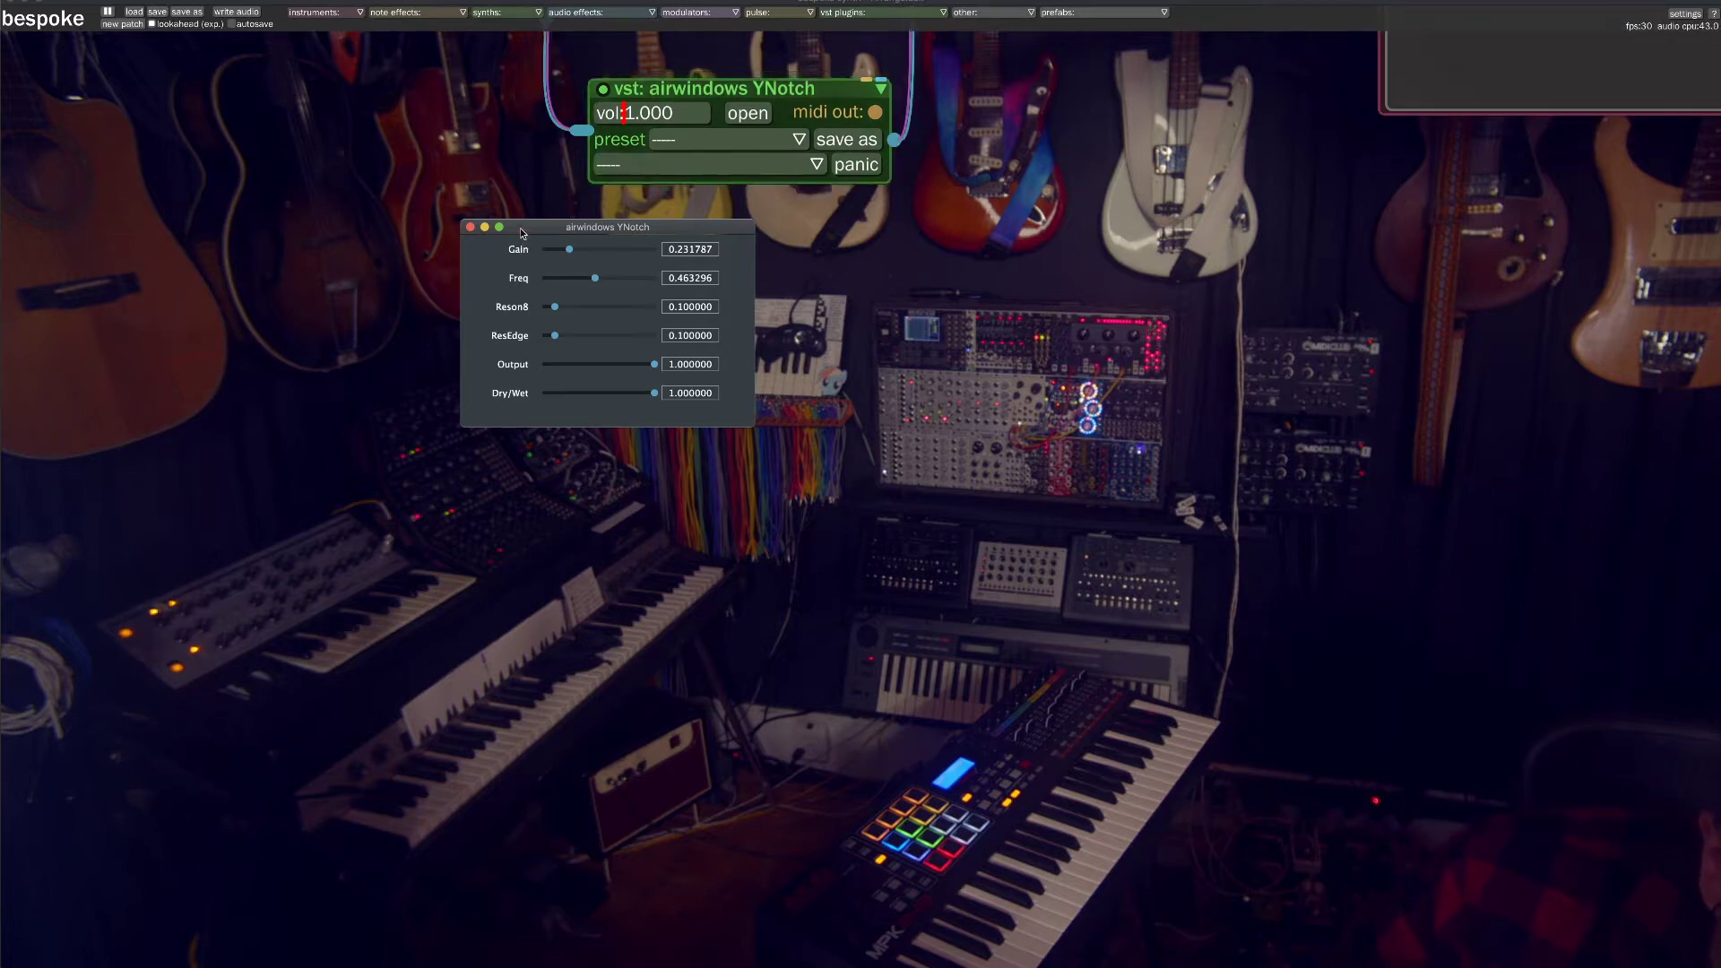
Widen the YNotch control window for longer sliders and move it aside.
left_click_drag(538, 228, 477, 231)
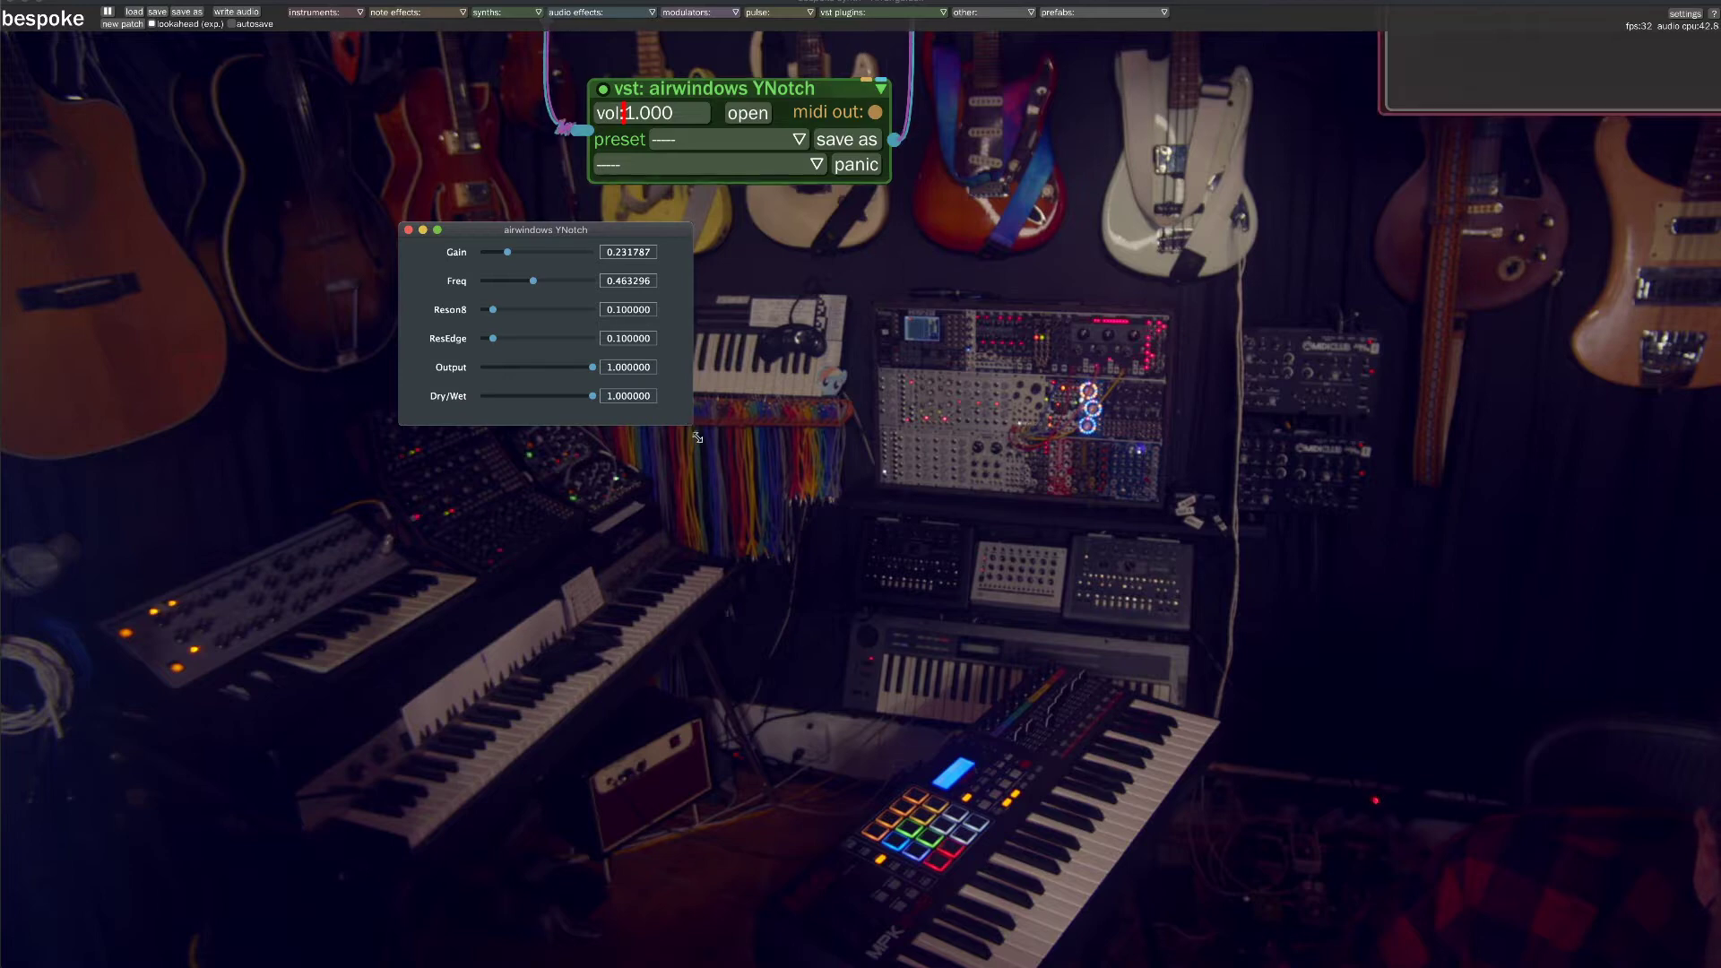
left_click_drag(698, 437, 976, 464)
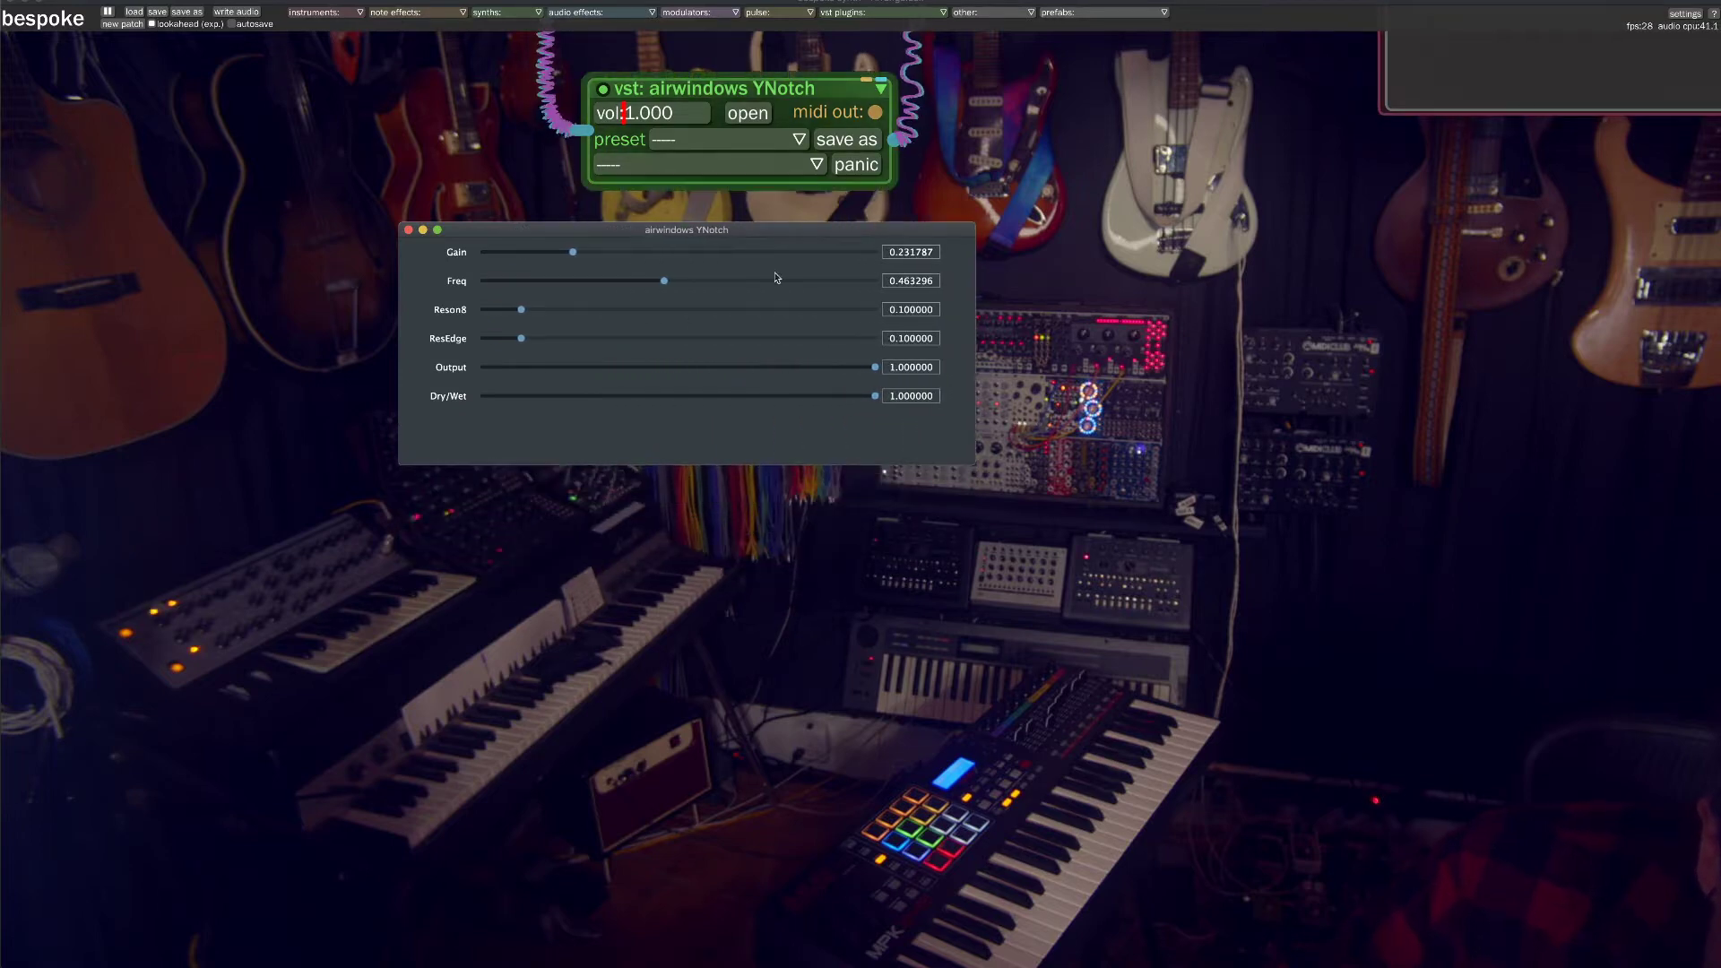
left_click_drag(699, 235, 381, 224)
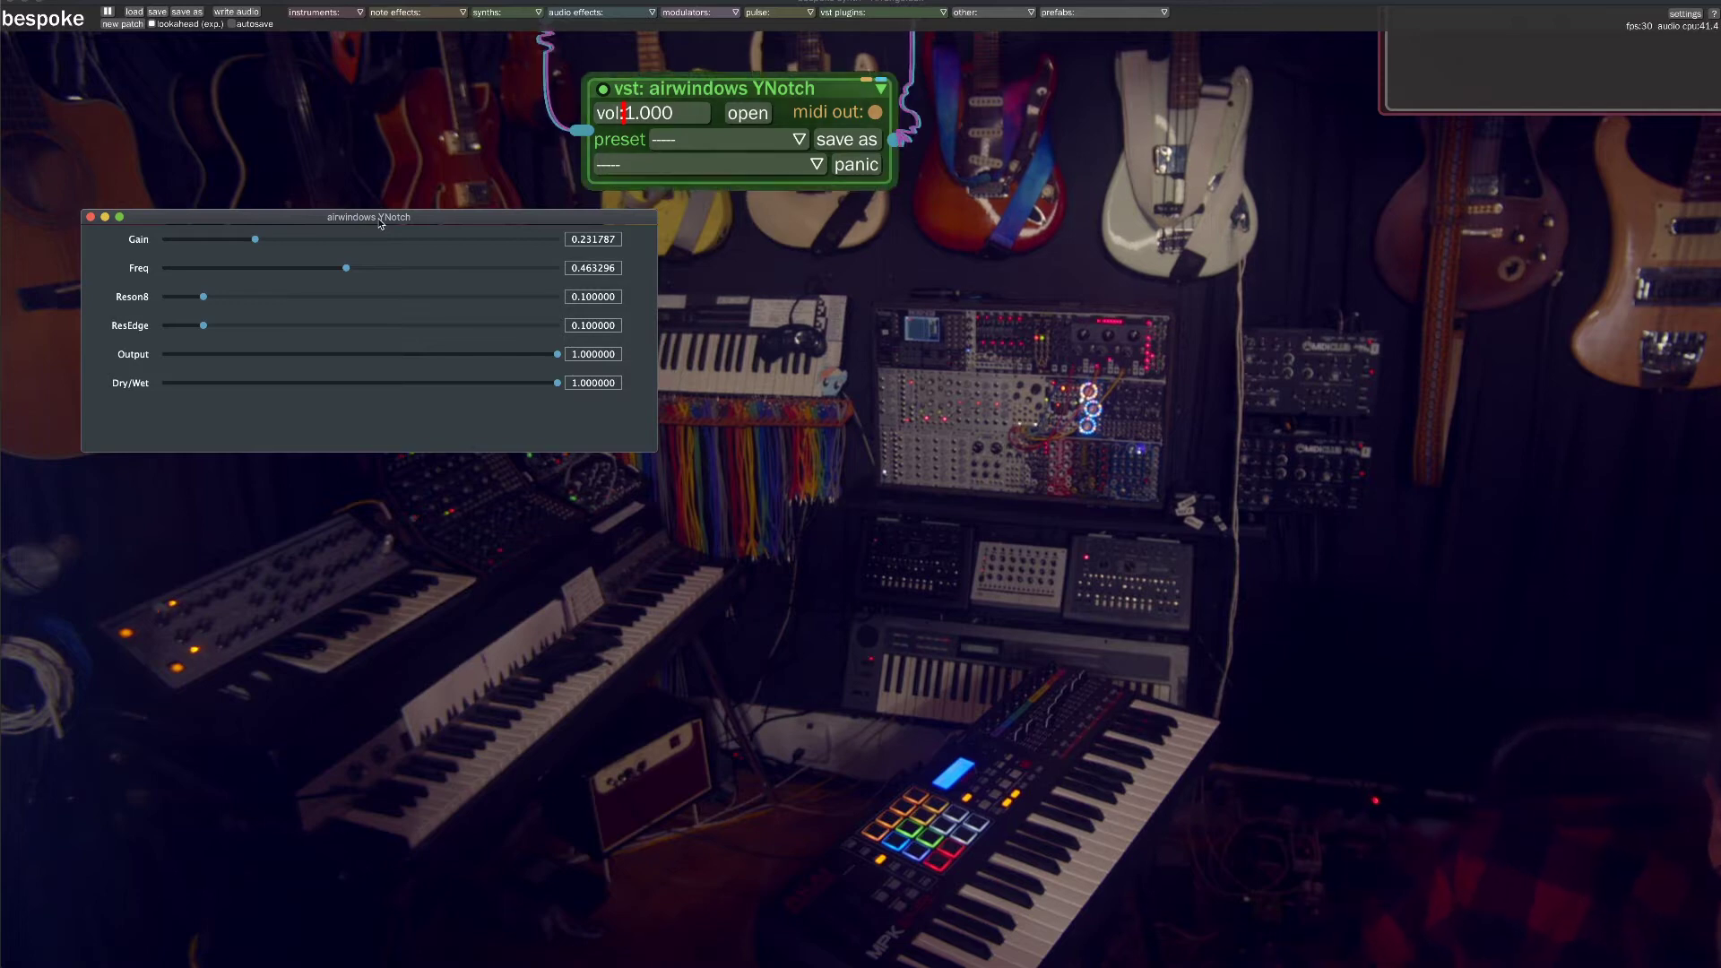
Enlarge the YNotch module and place it just above its control window.
left_click_drag(861, 87, 725, 82)
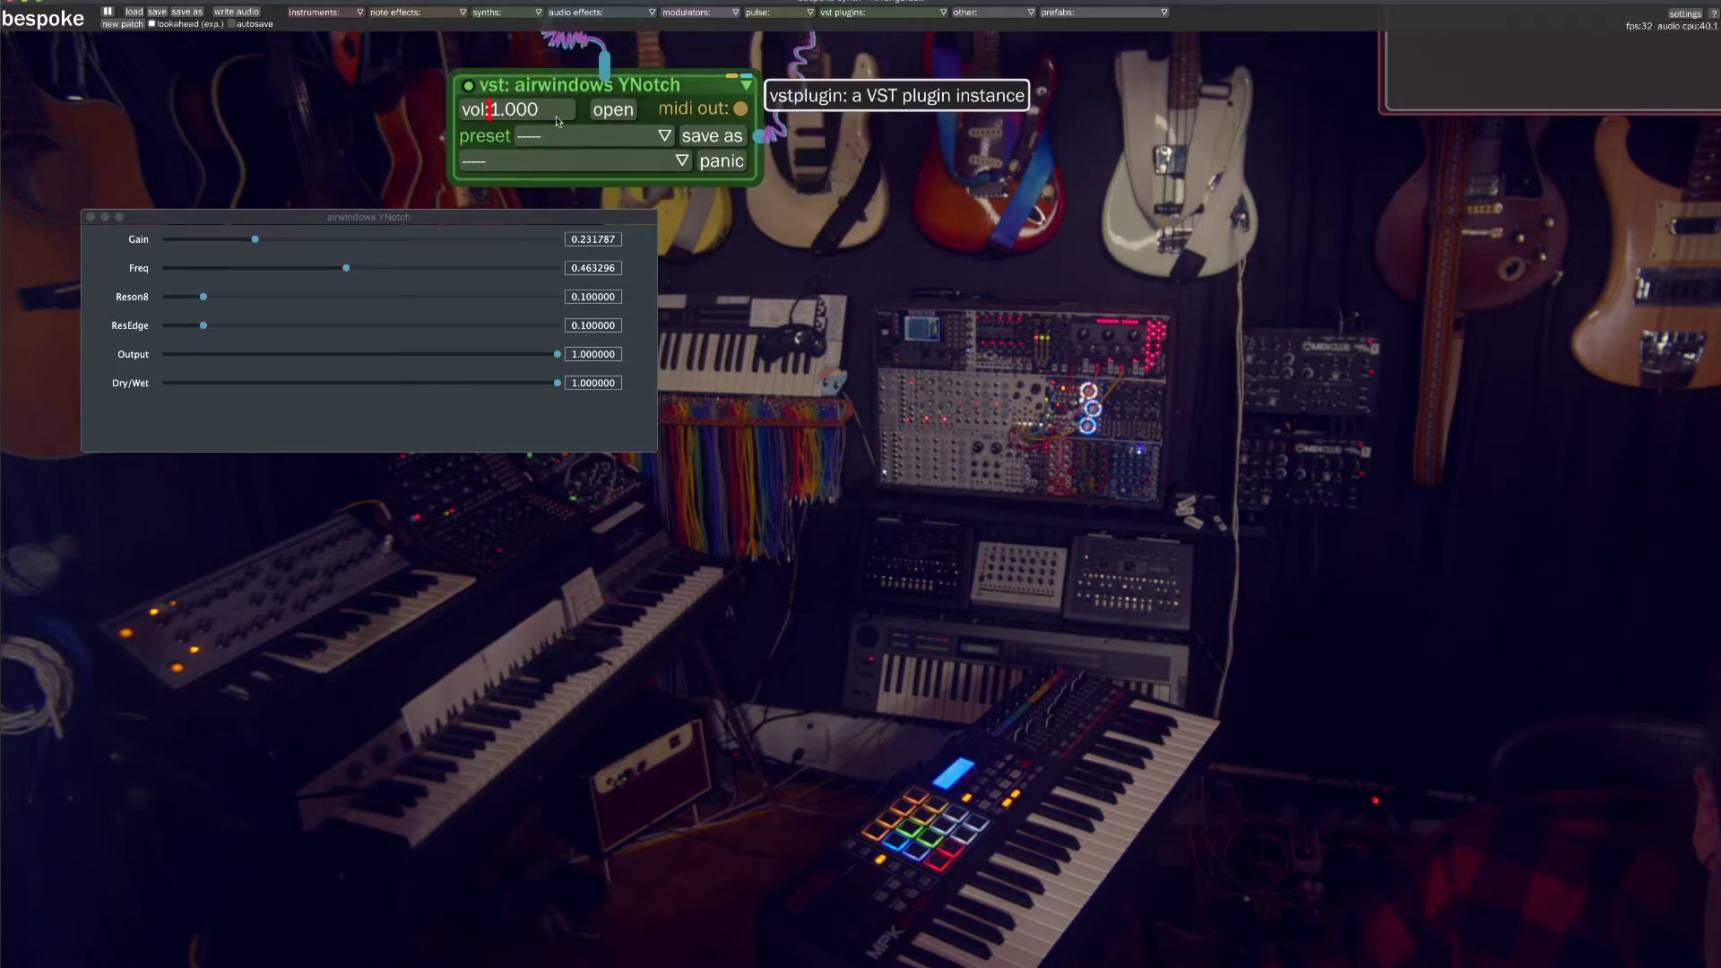
scroll(748, 199, "up", 4)
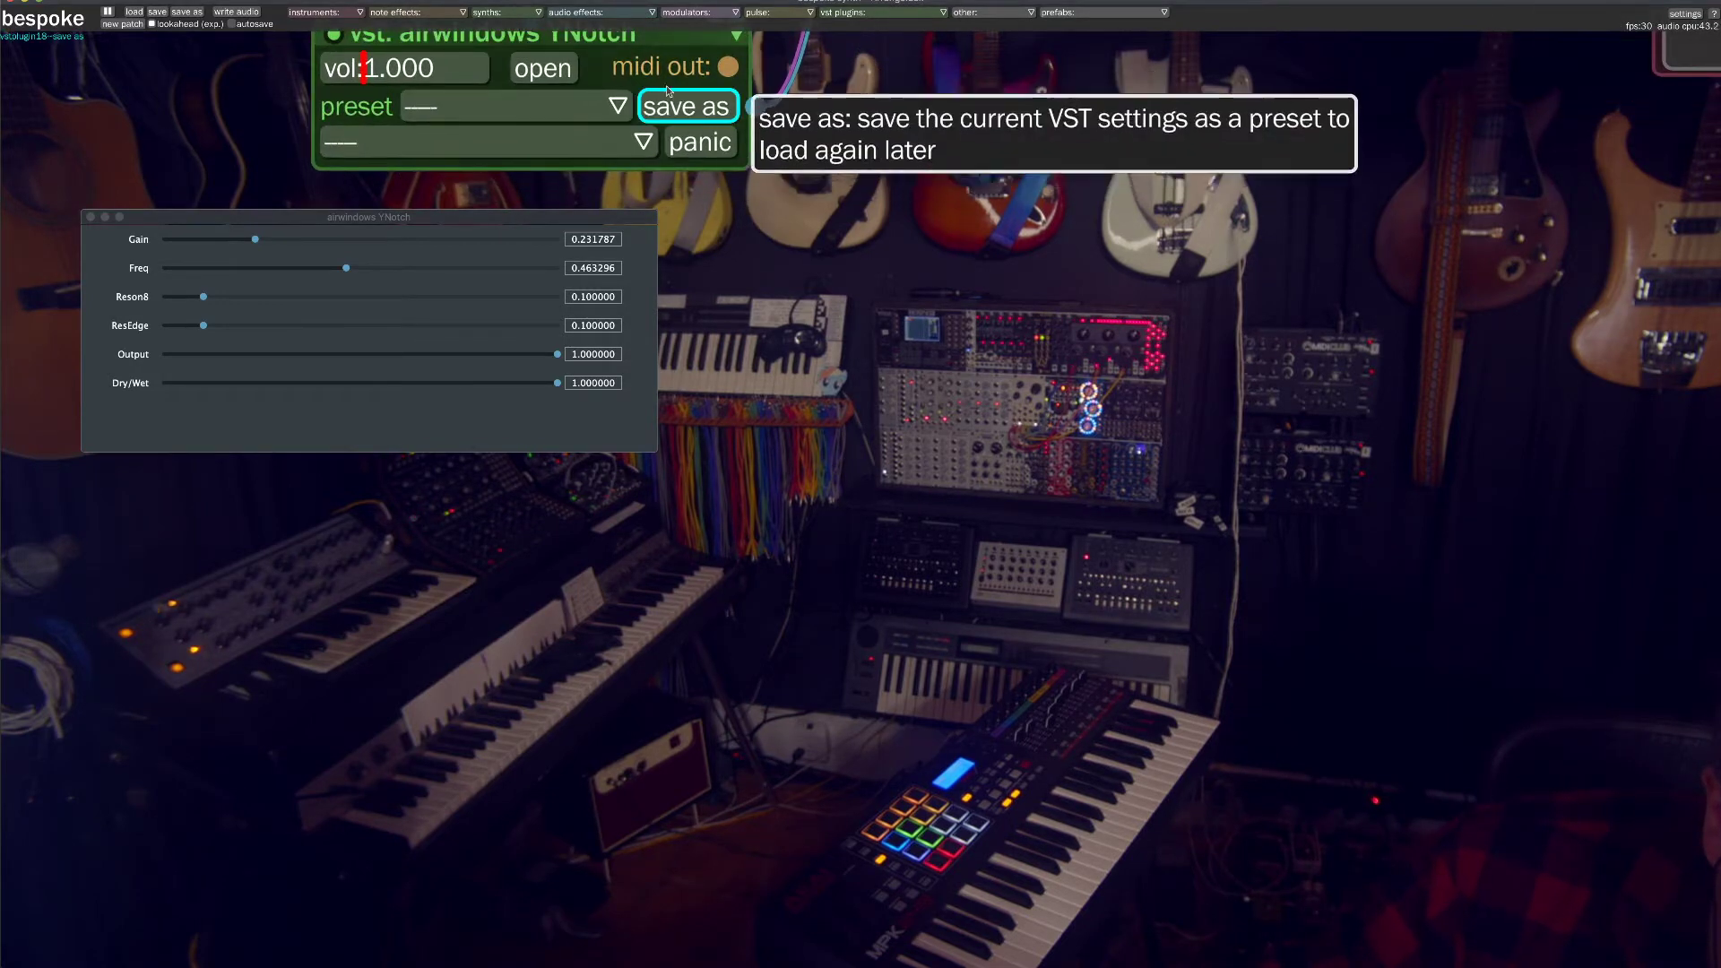
left_click_drag(638, 40, 432, 69)
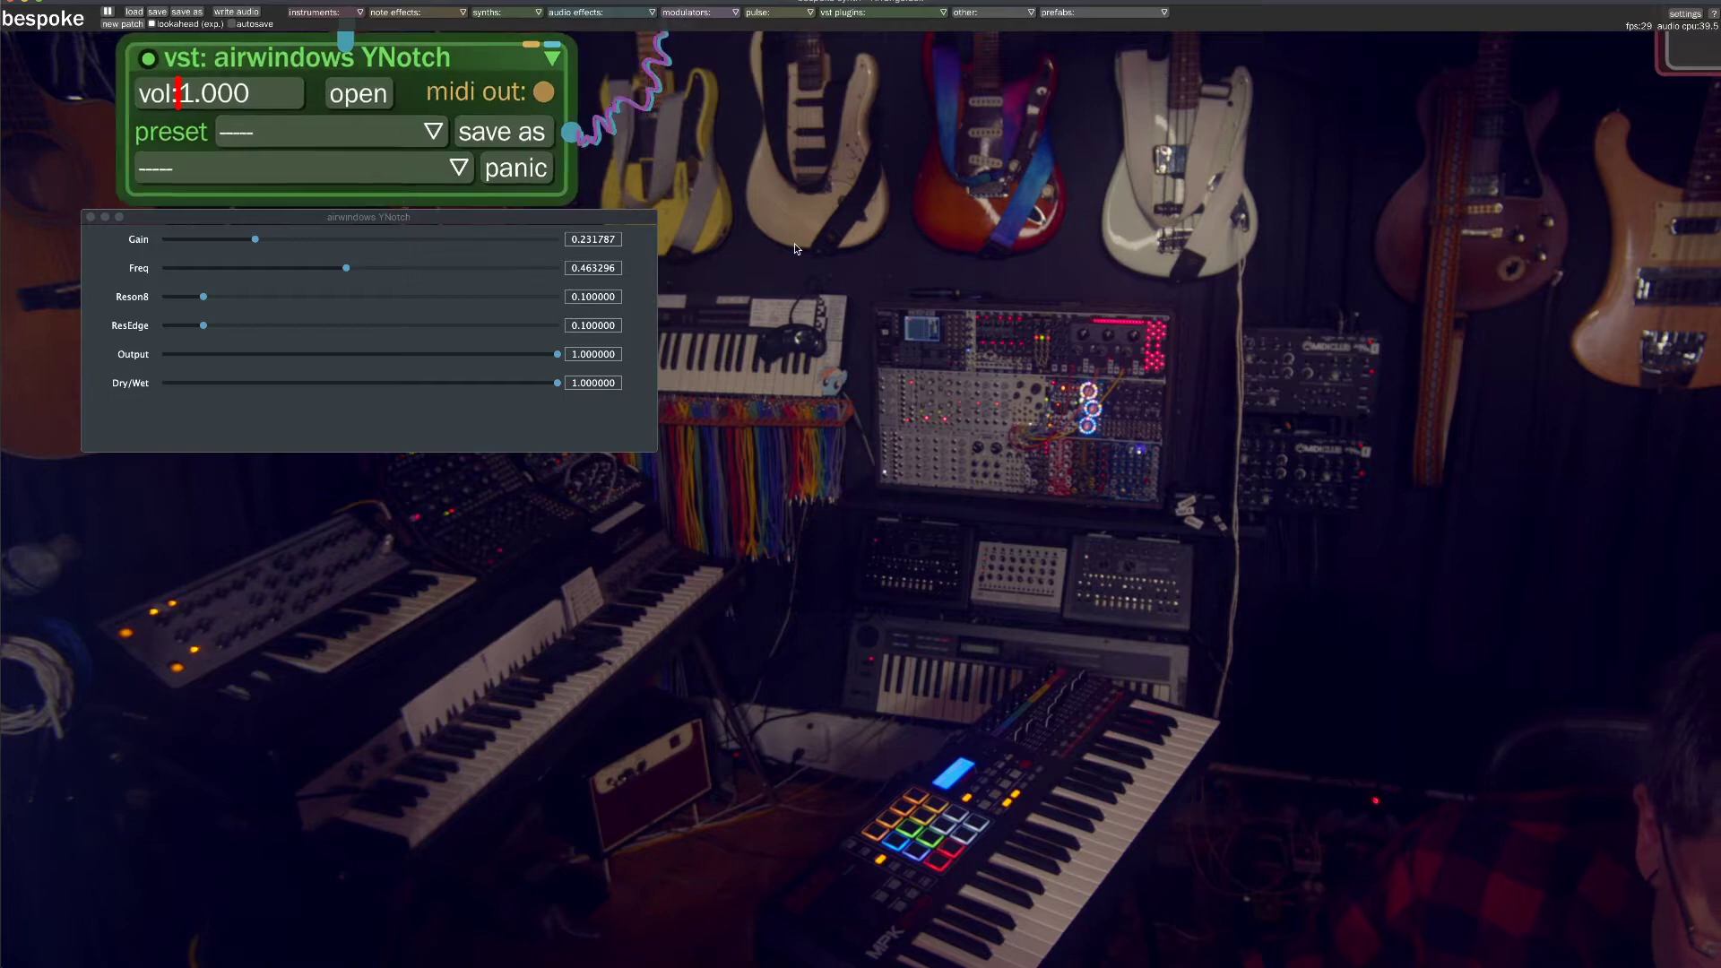
scroll(795, 250, "up", 2)
scroll(794, 250, "down", 3)
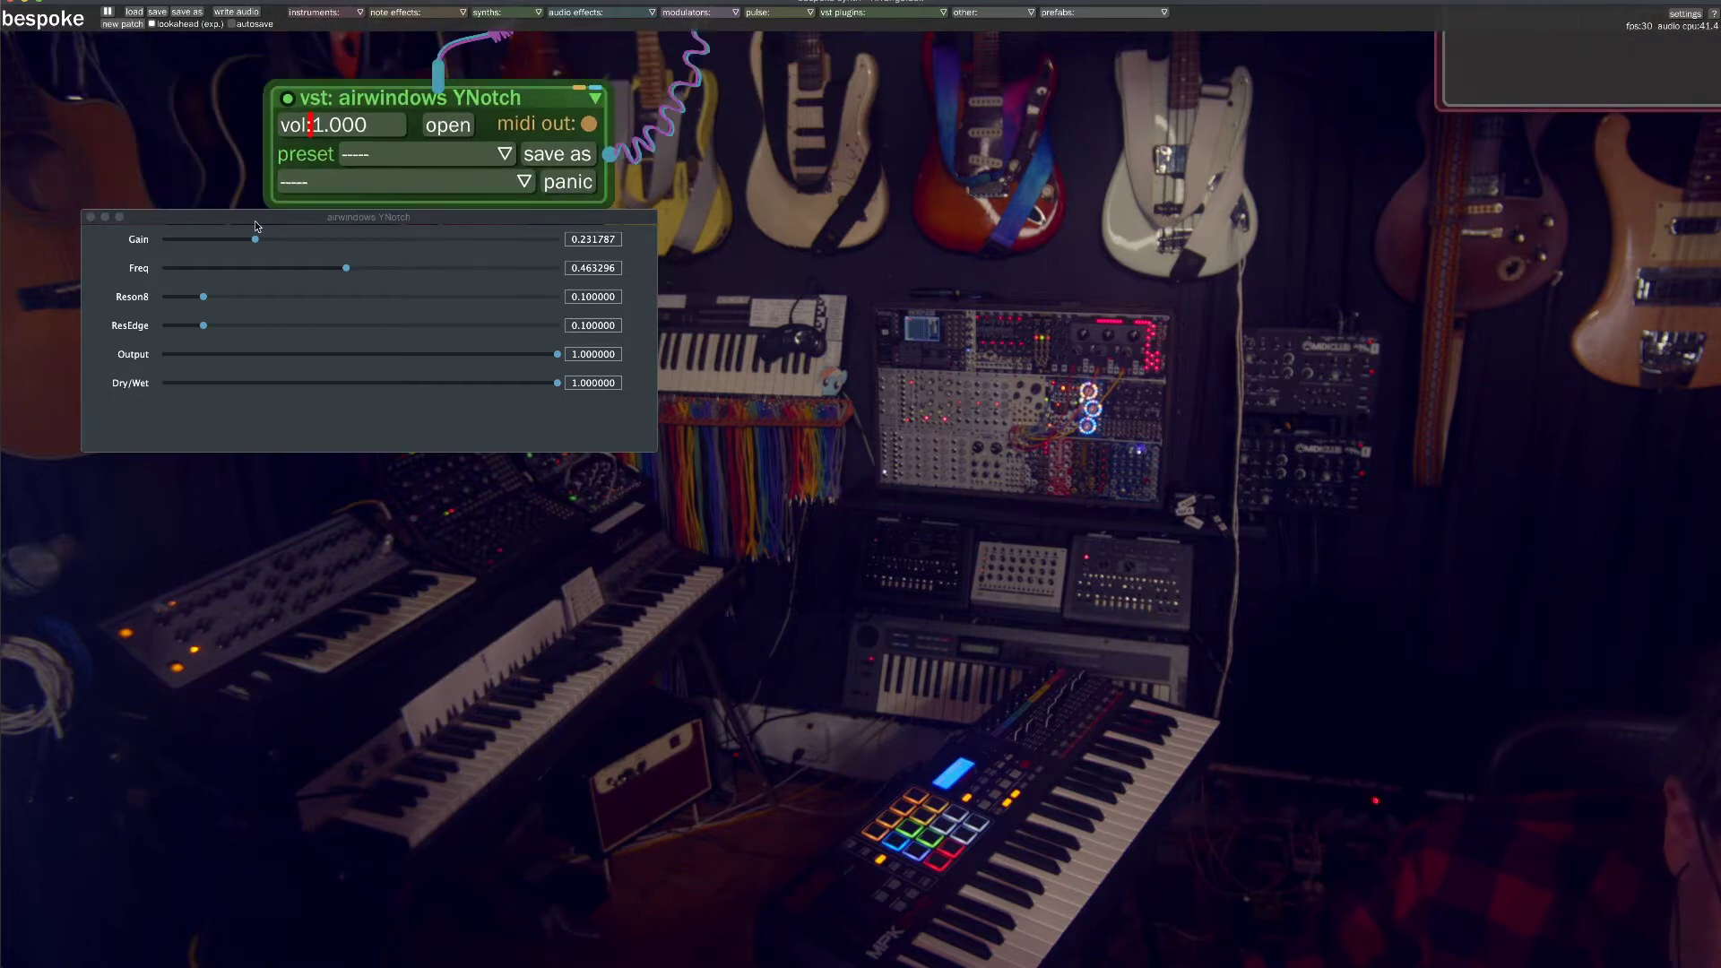
left_click(161, 223)
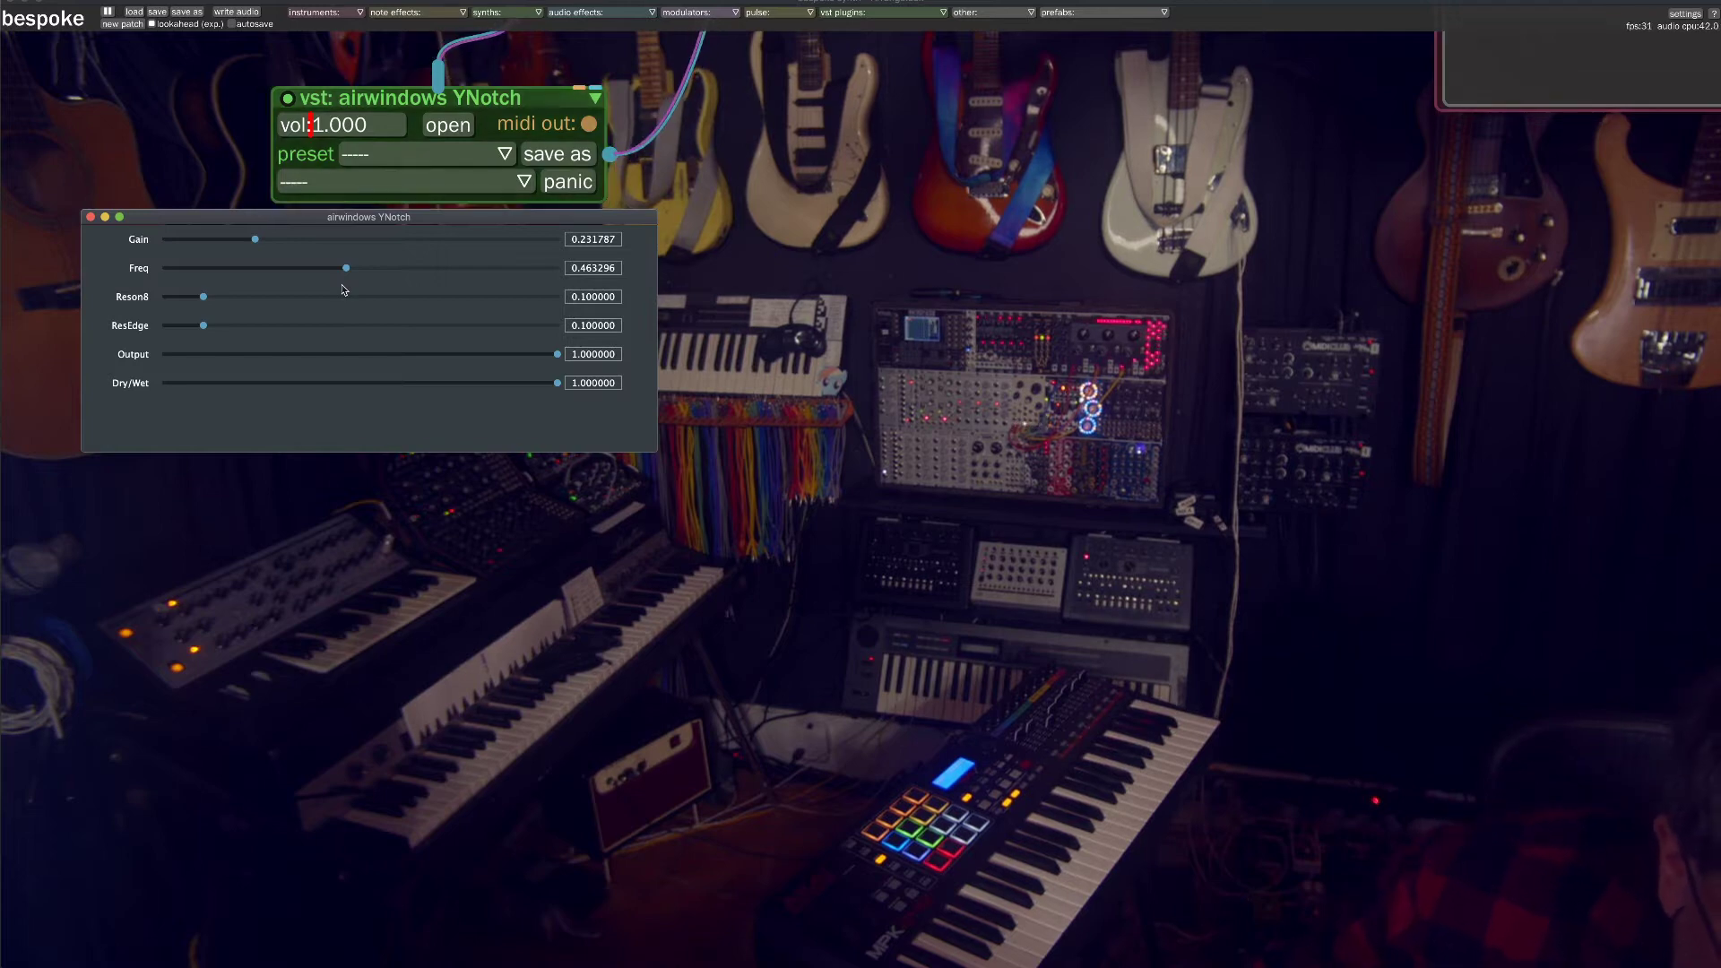
Bypass and re-enable YNotch to compare the sound, and try its Gain across the range, ending at about 0.18.
left_click(287, 97)
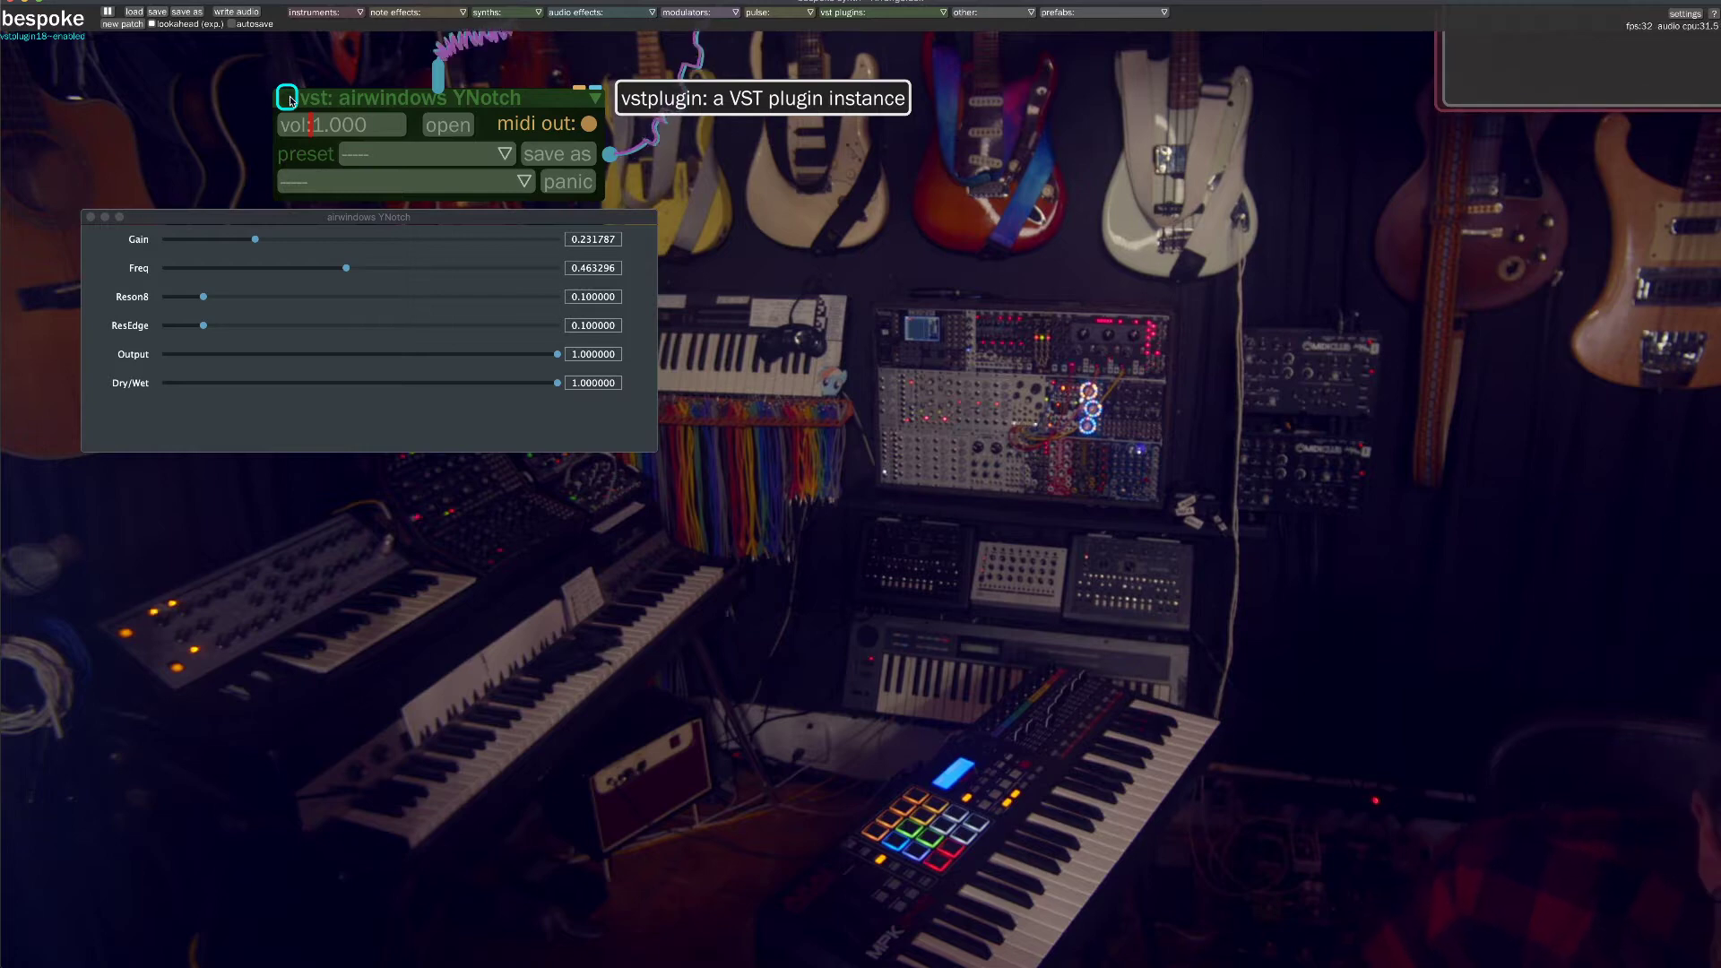
left_click(287, 97)
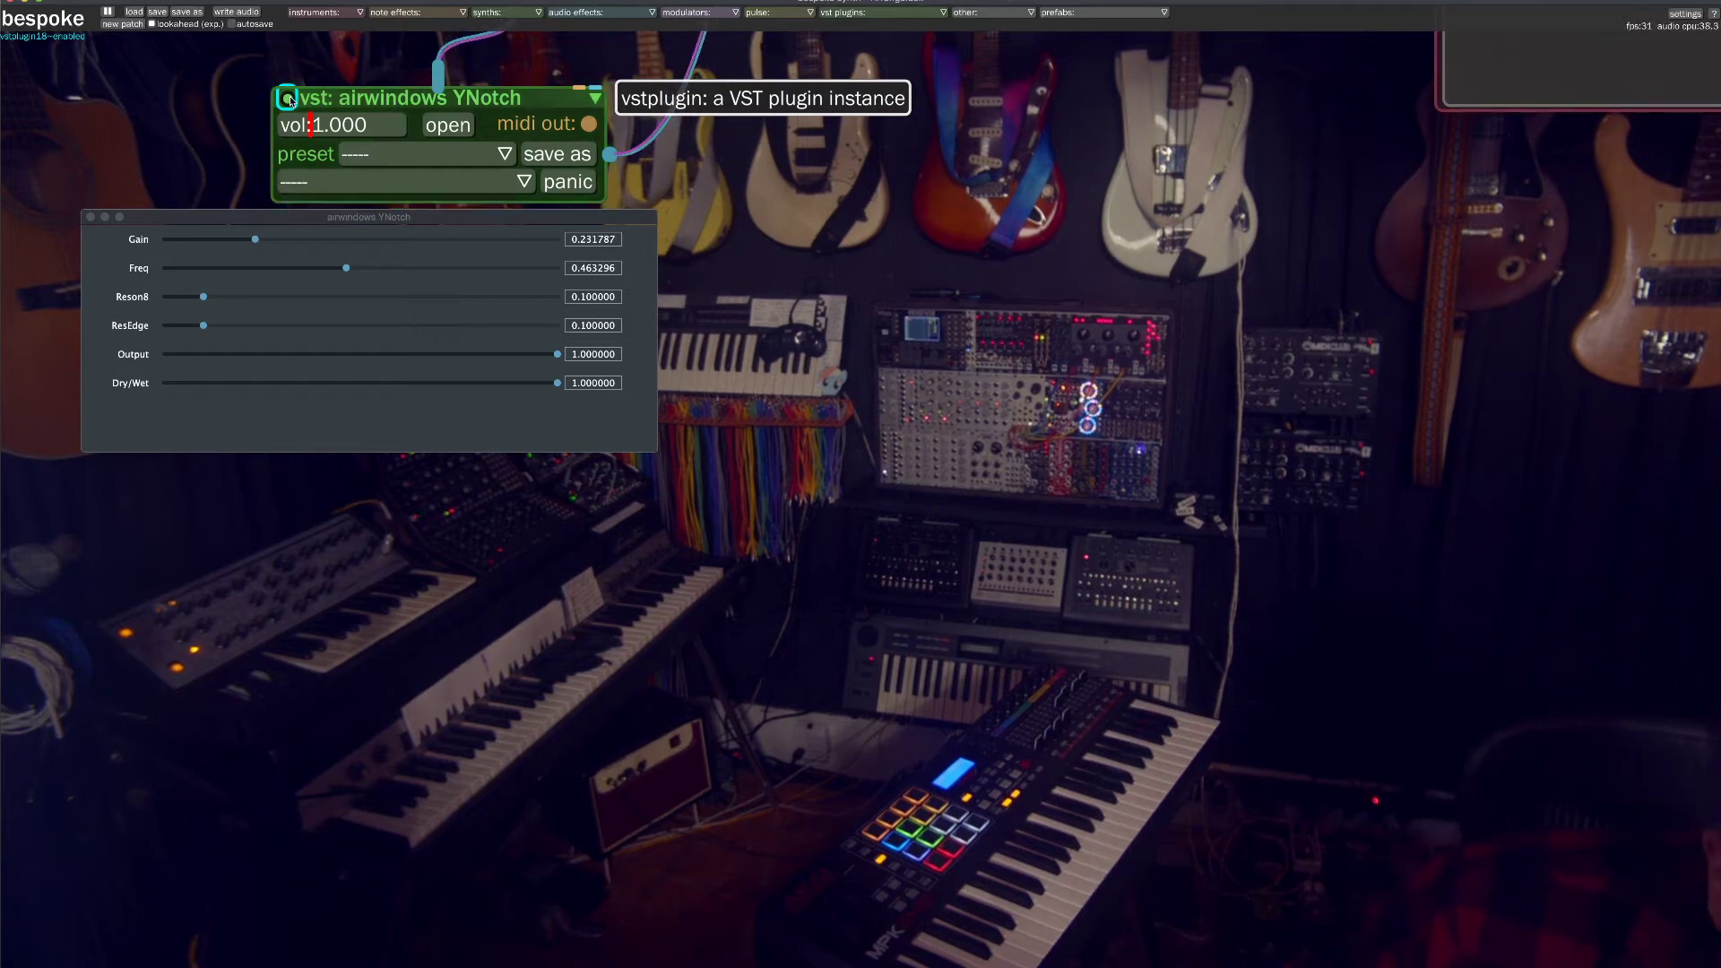
left_click_drag(252, 239, 275, 240)
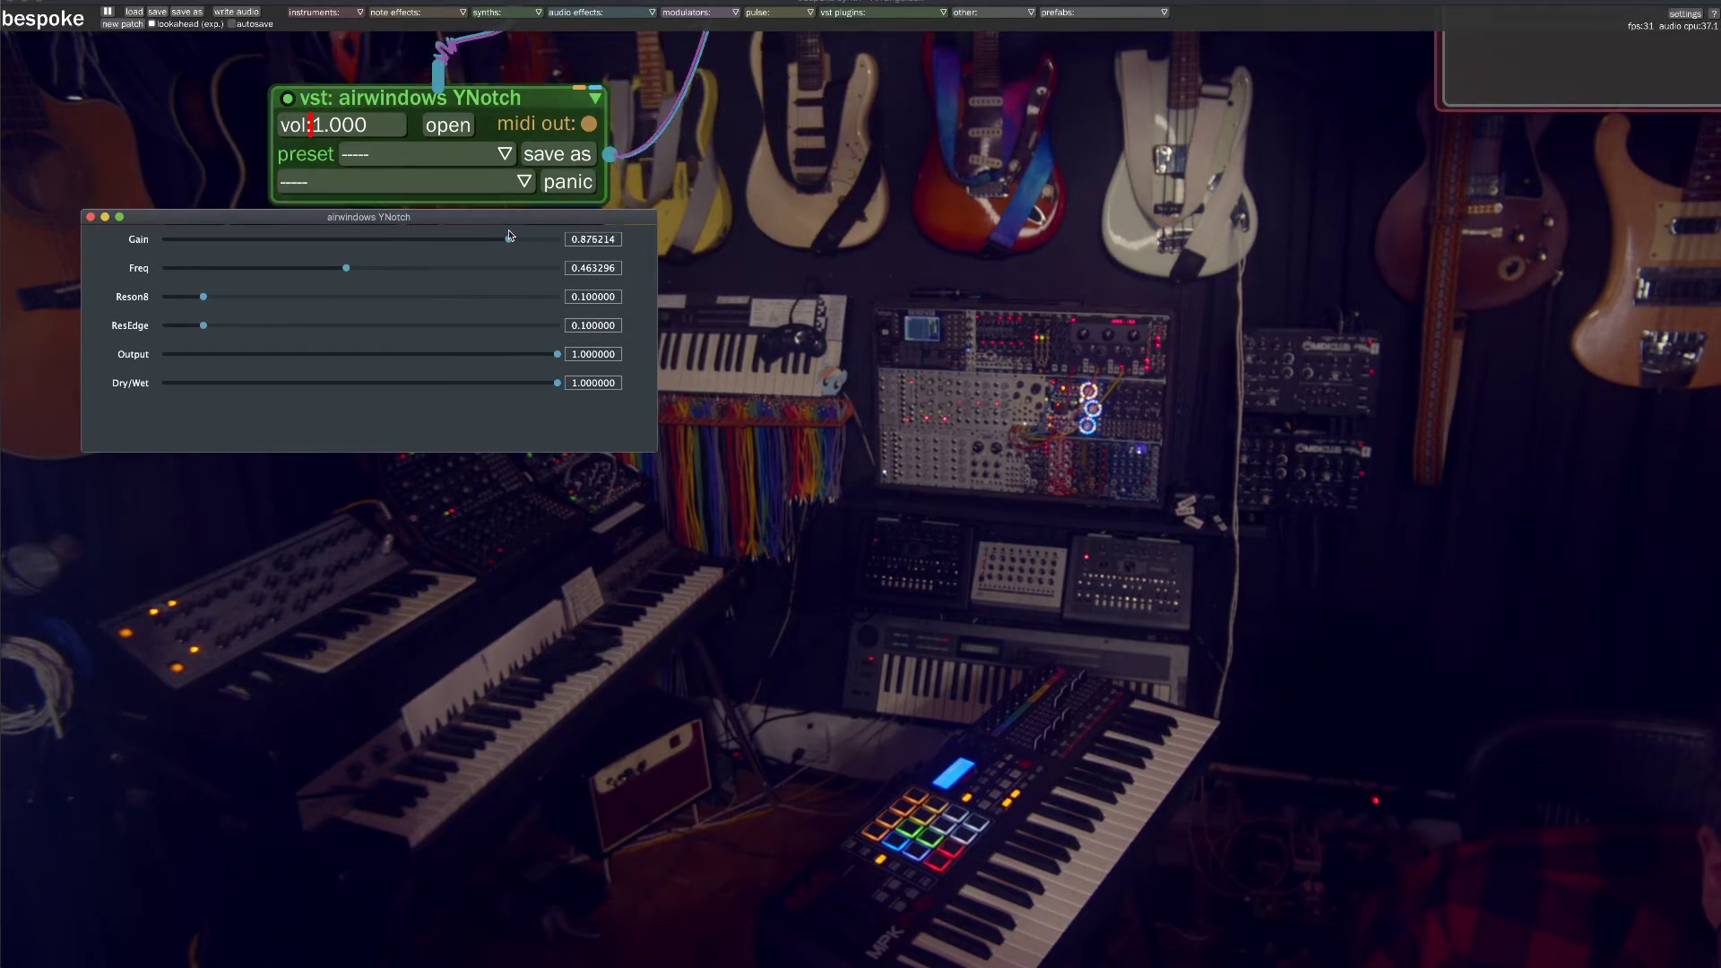
left_click_drag(509, 239, 236, 240)
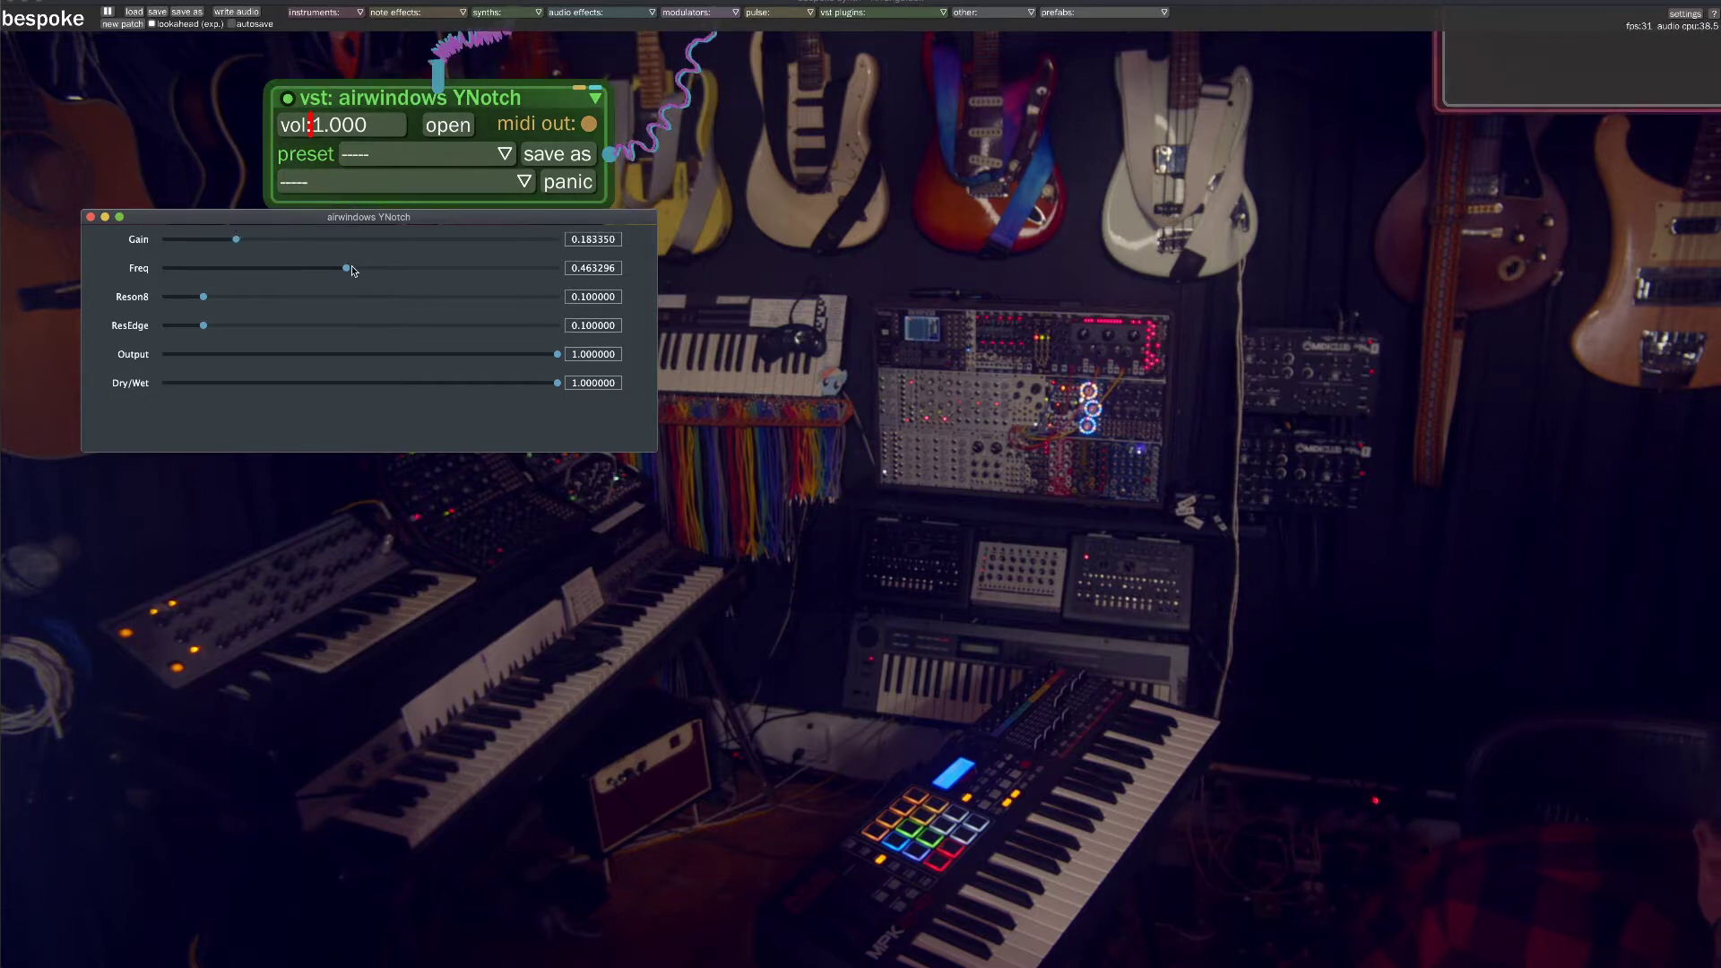
Raise YNotch's Reson8 to about 0.28 and sweep Freq up and down, ending at about 0.67.
left_click_drag(349, 268, 433, 292)
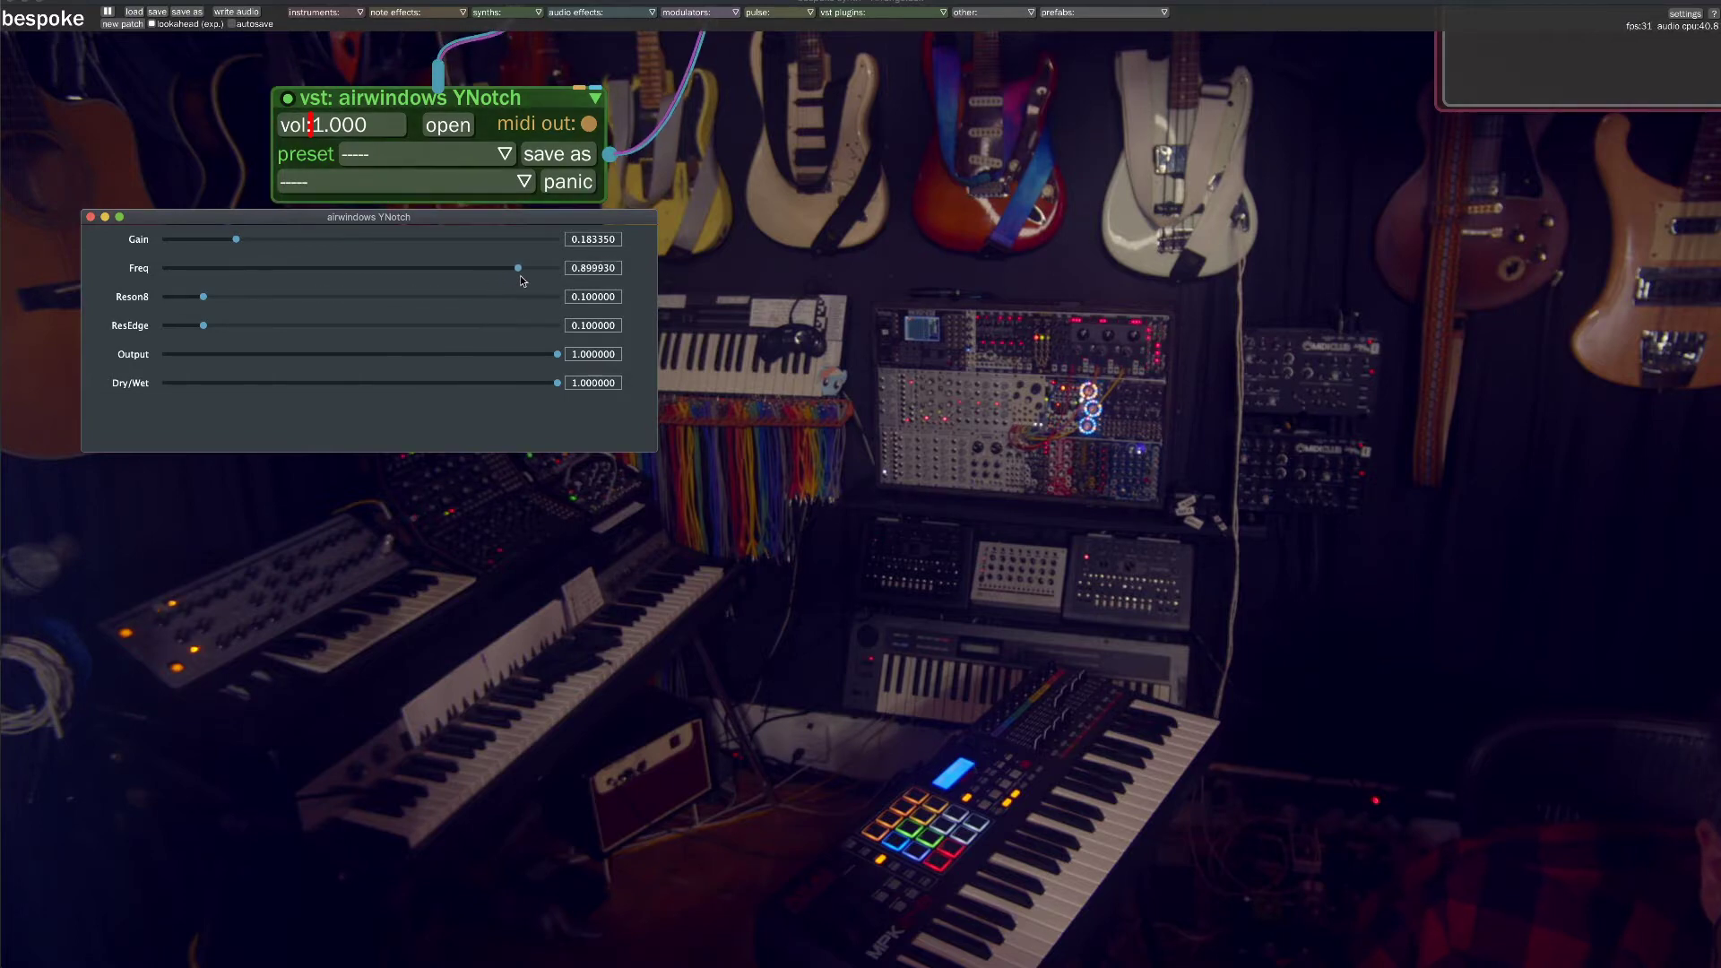
mouse_move(283, 286)
left_mouse_down()
mouse_move(229, 272)
mouse_move(330, 290)
mouse_move(313, 299)
left_mouse_up()
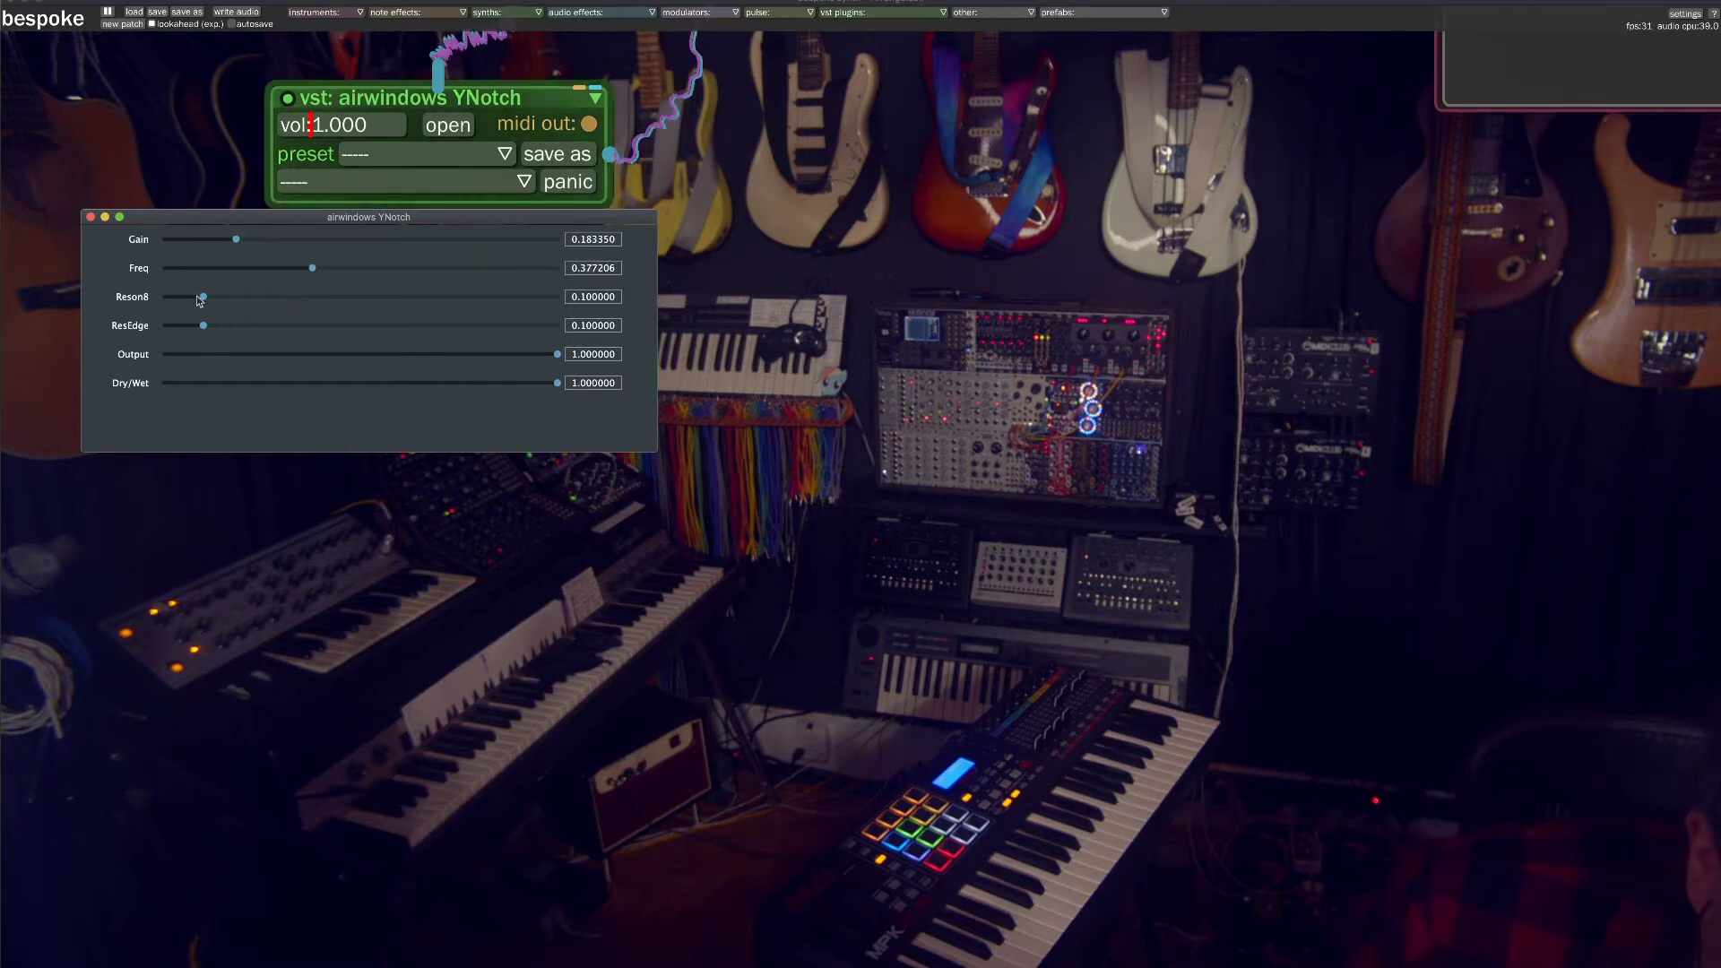
left_click(205, 299)
left_click_drag(204, 299, 234, 274)
left_click(311, 269)
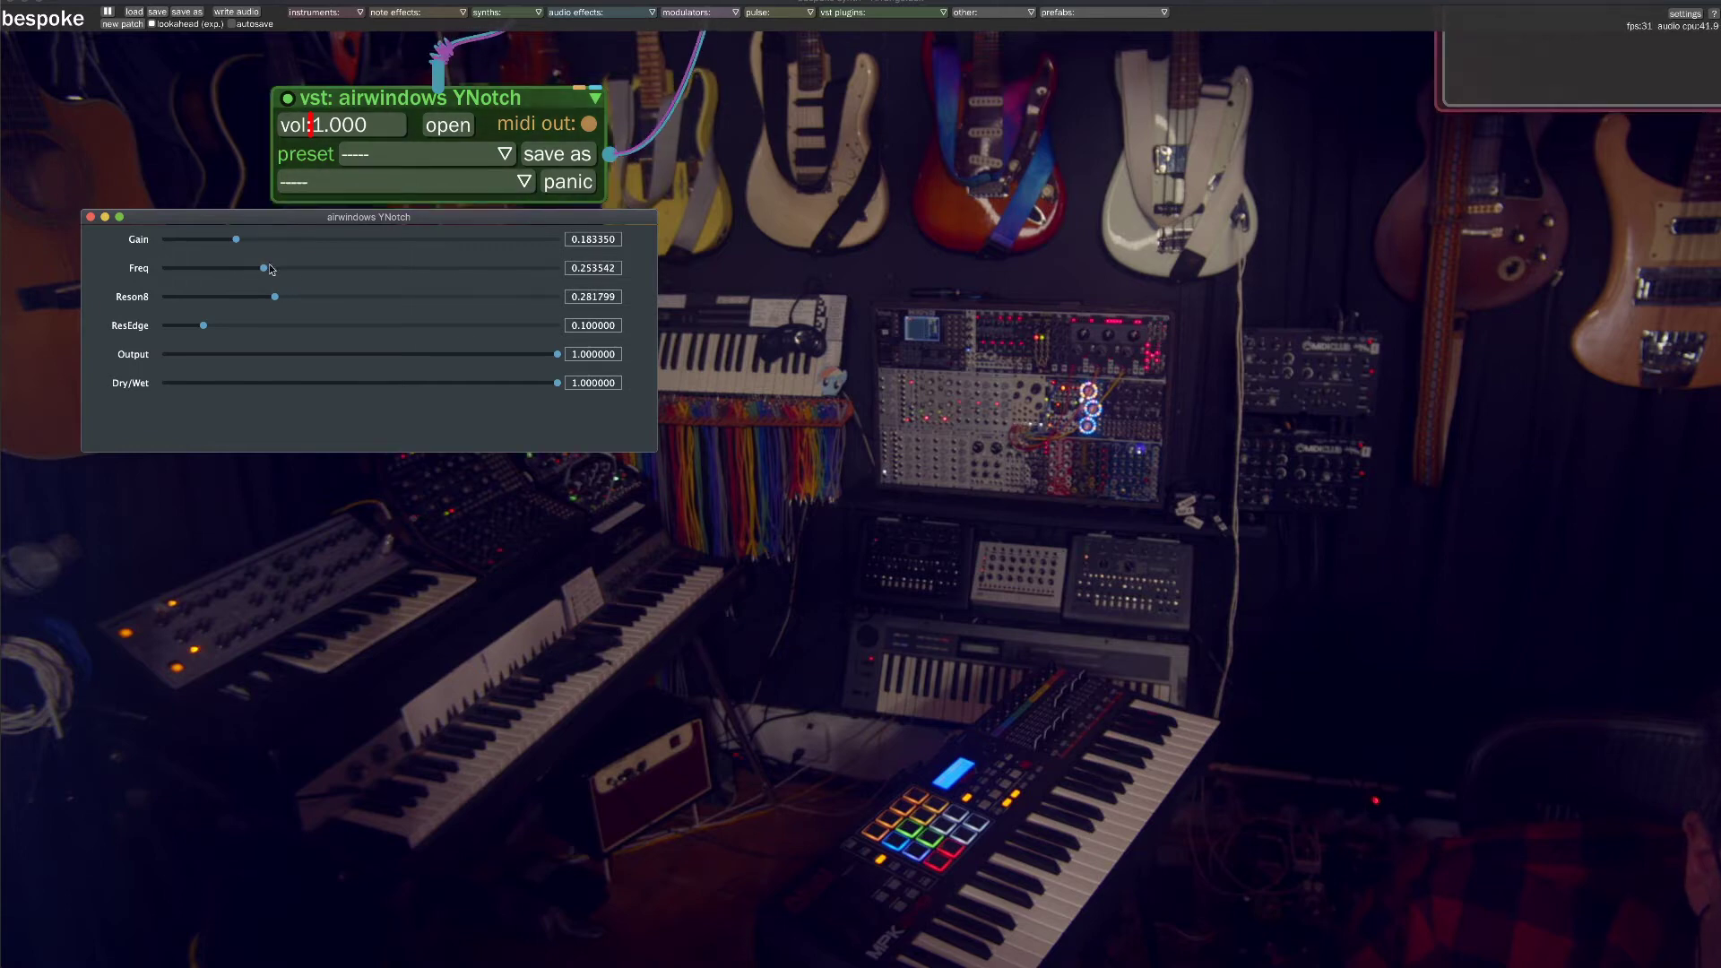
left_click_drag(467, 266, 286, 274)
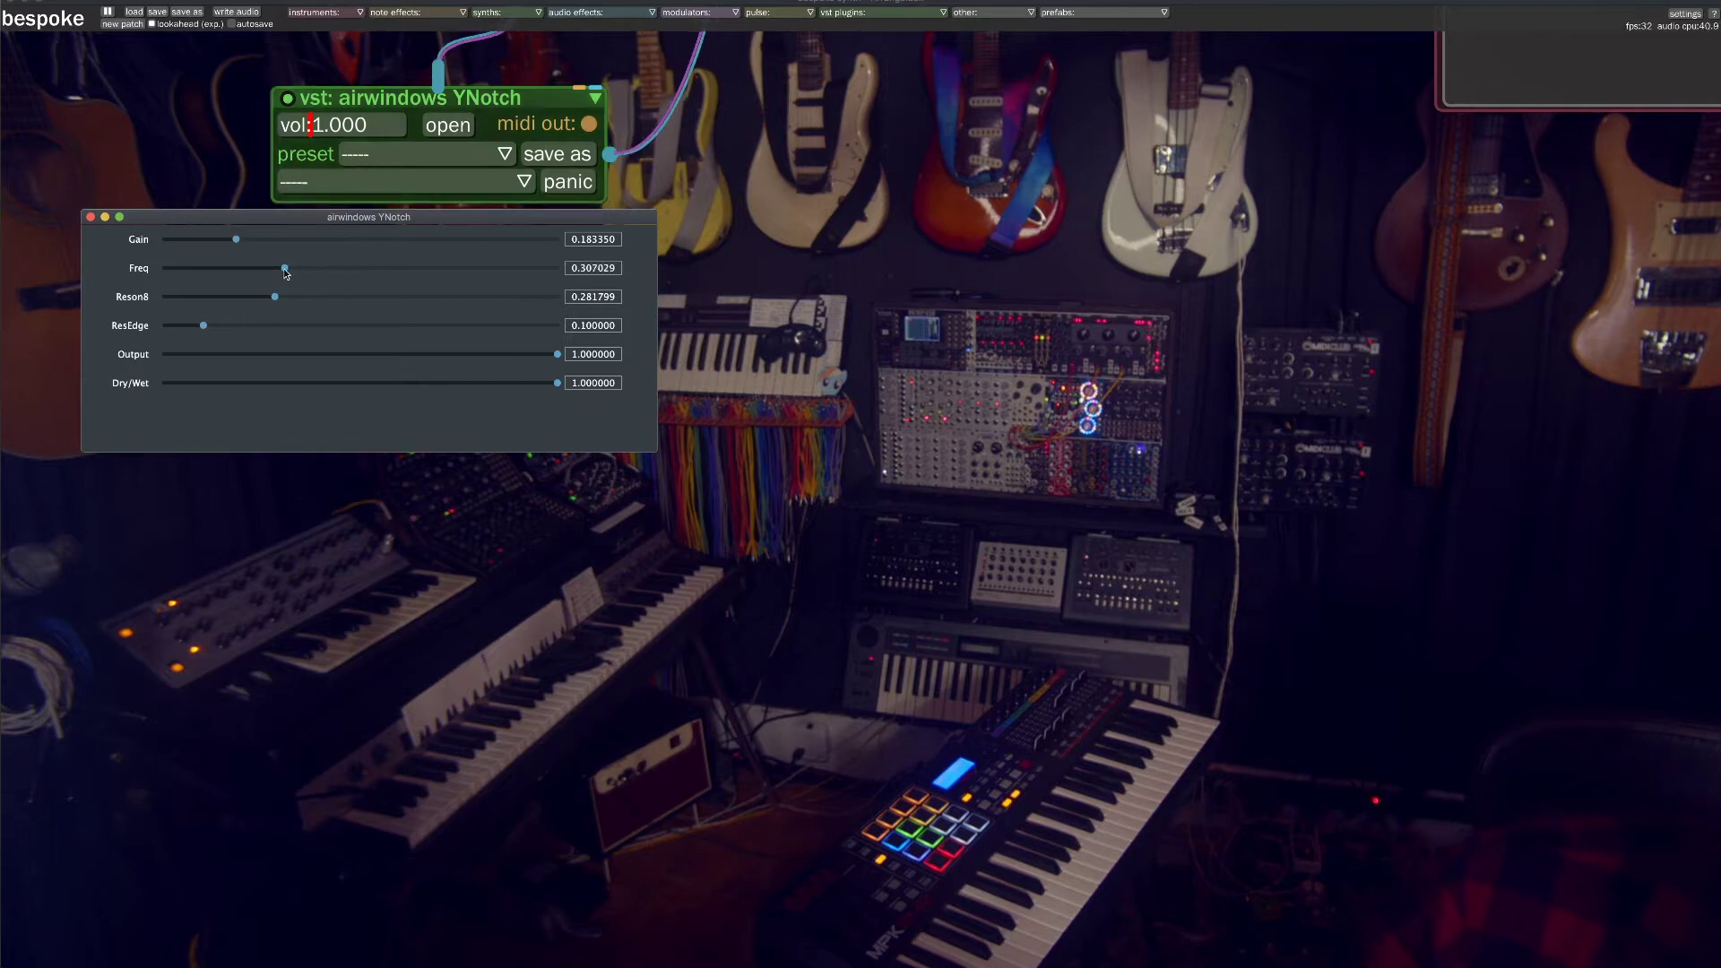
left_click_drag(515, 274, 429, 271)
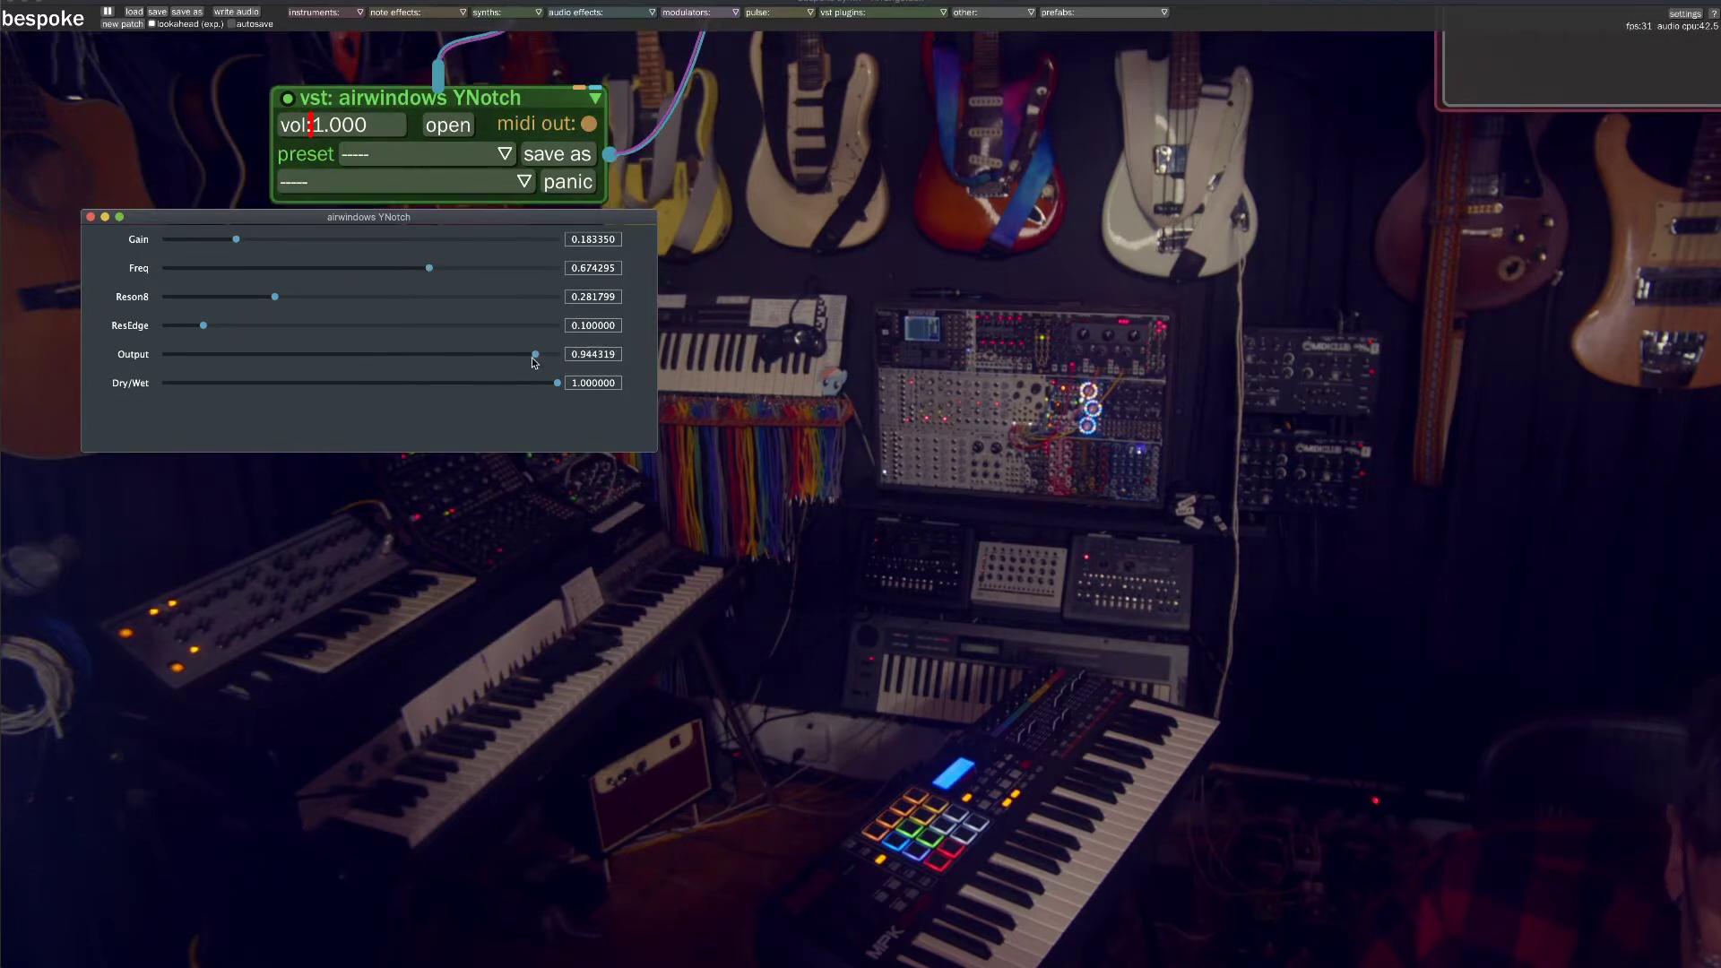
Set YNotch's Output to about 0.28 and Gain to about 0.67, and compare the result with the plugin bypassed.
left_click_drag(556, 355, 485, 365)
left_click_drag(289, 357, 380, 333)
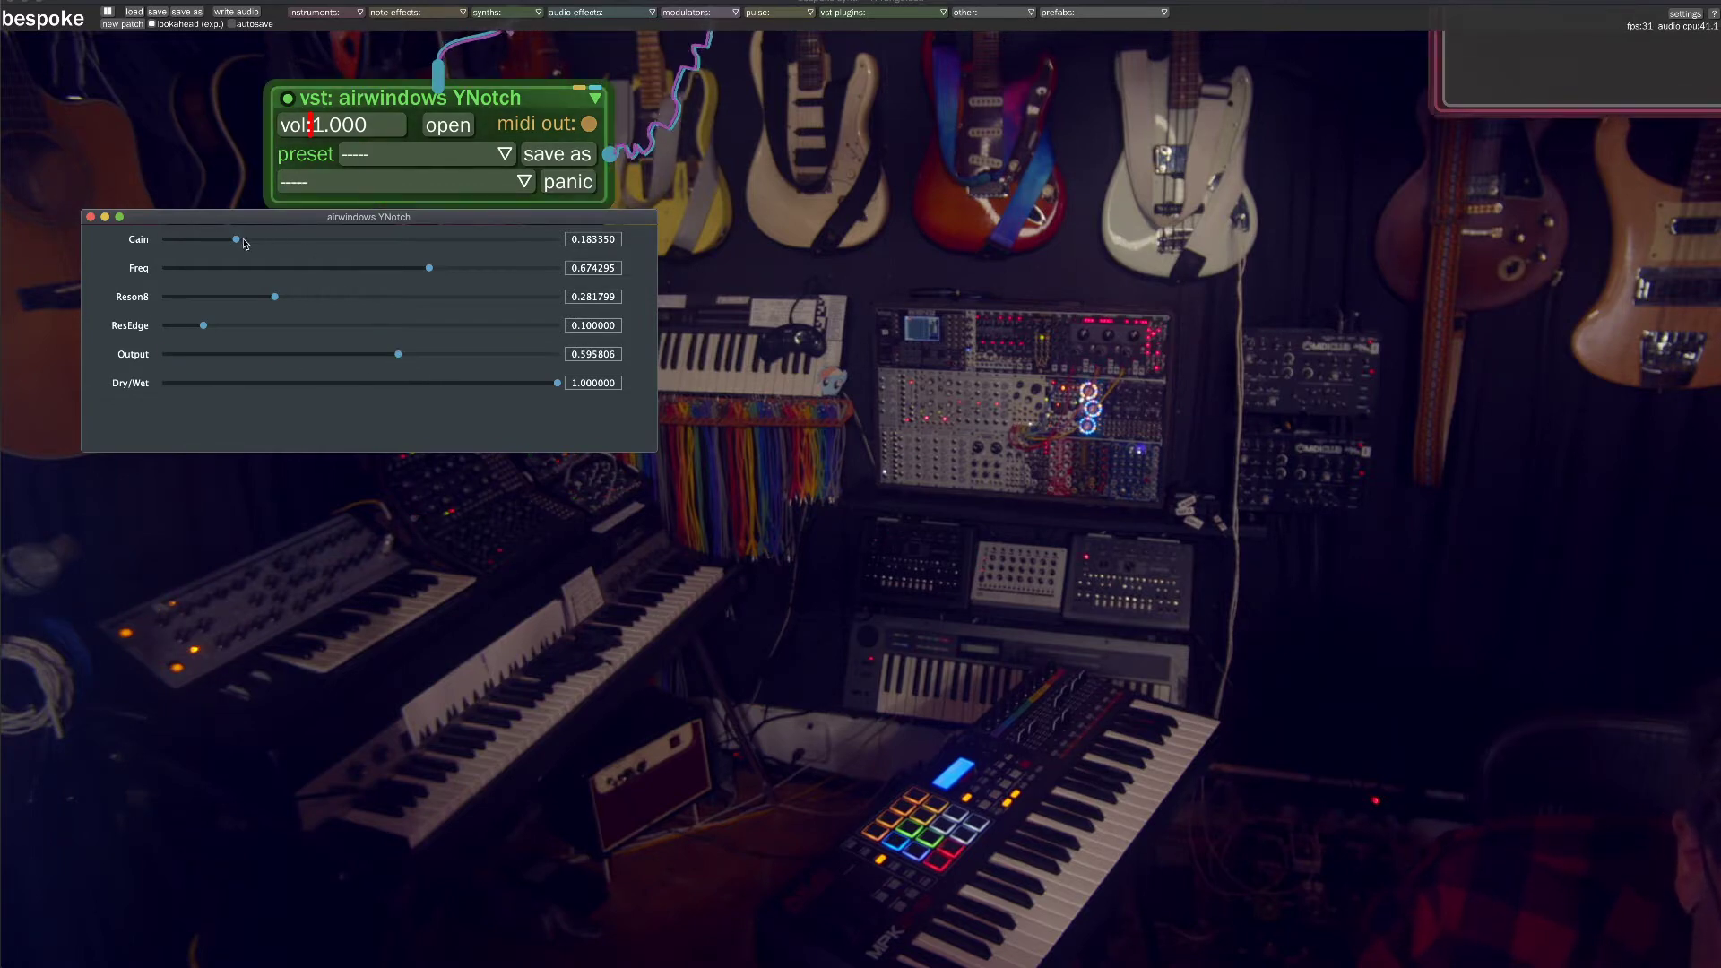
left_click_drag(244, 242, 419, 240)
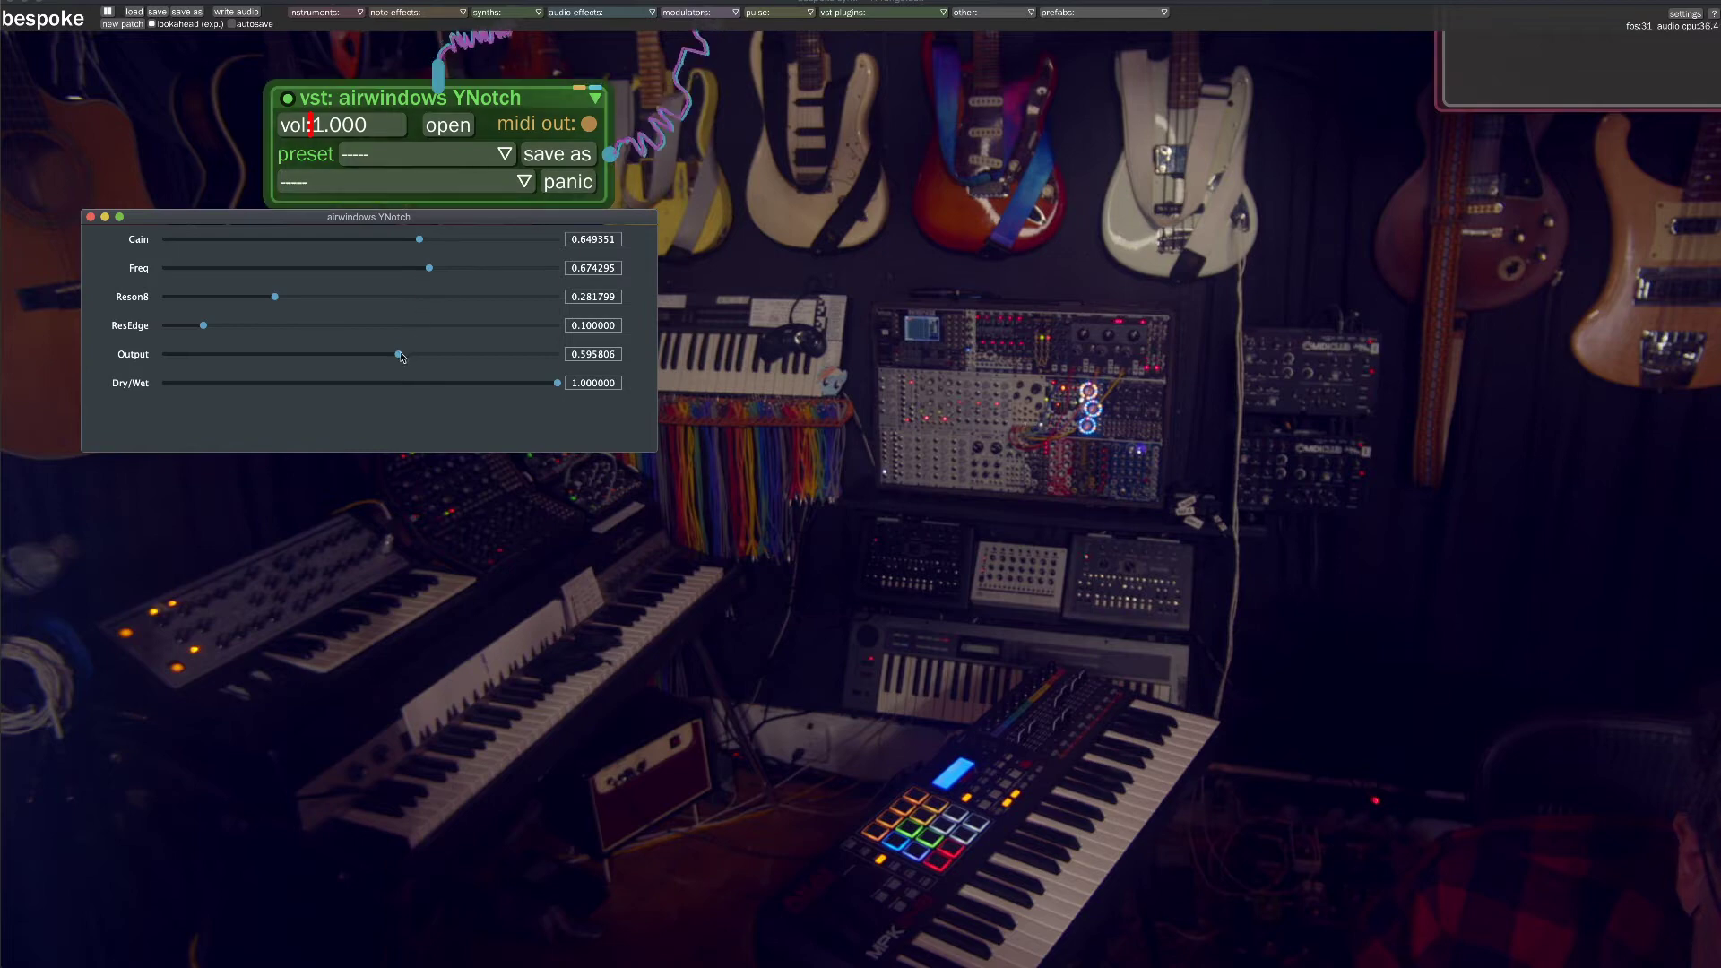
left_click_drag(320, 357, 274, 357)
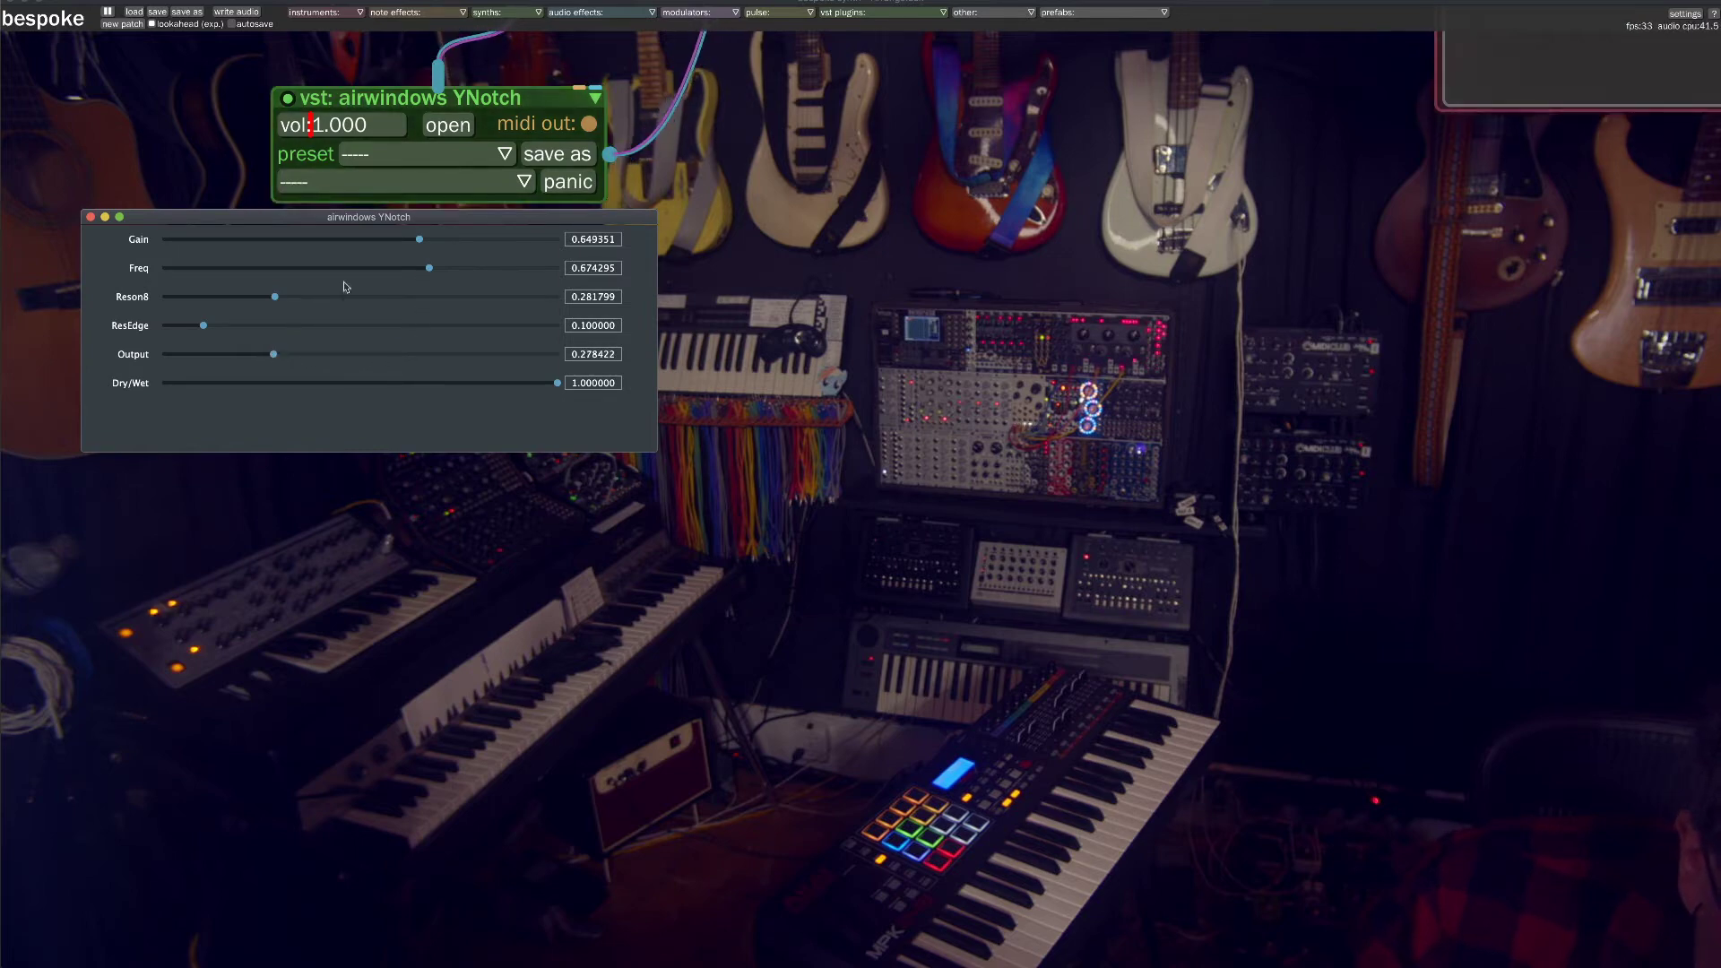
left_click_drag(419, 240, 428, 240)
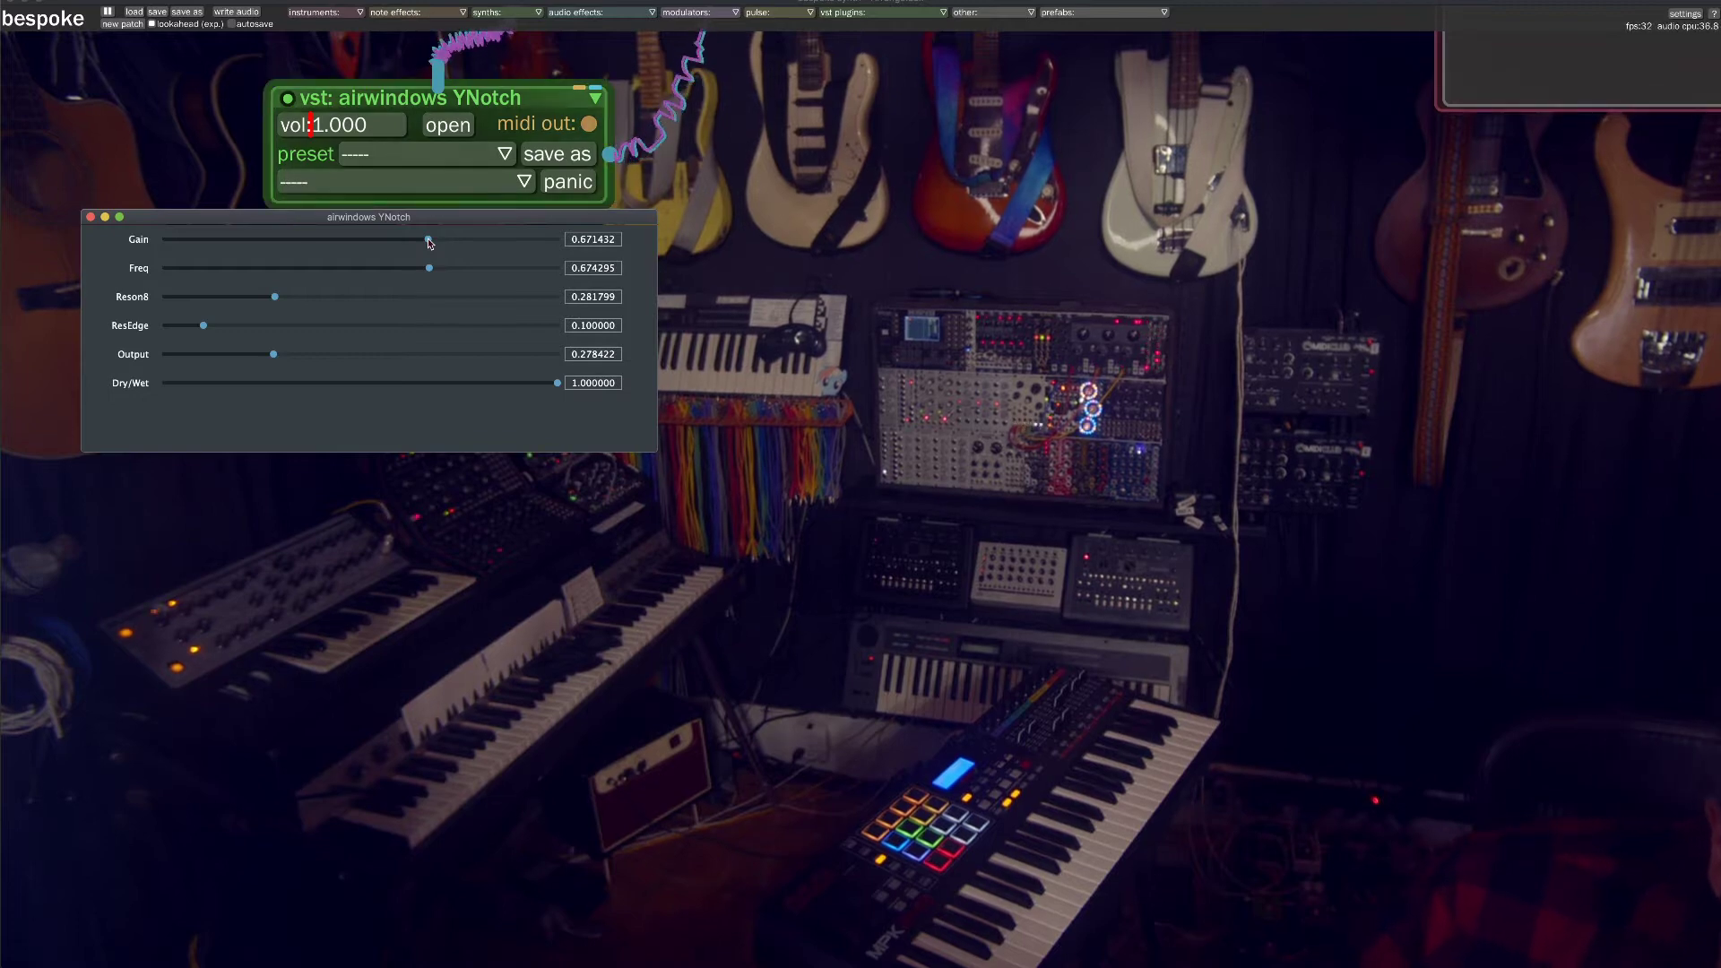
left_click(287, 99)
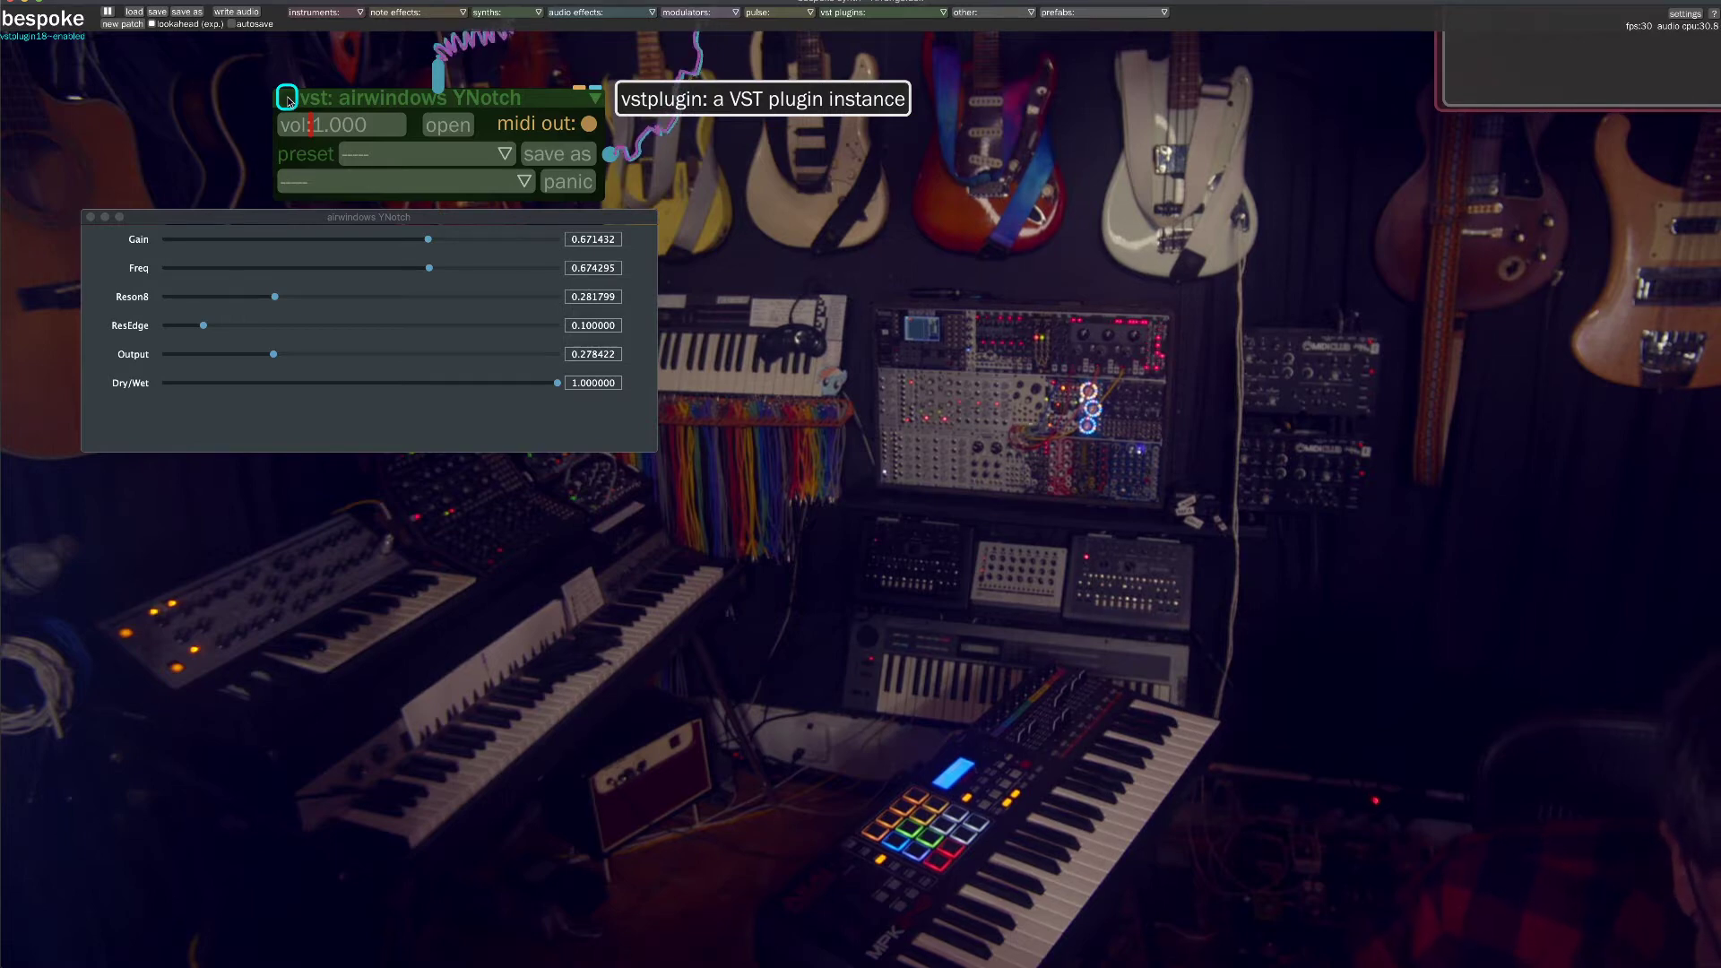
left_click(287, 98)
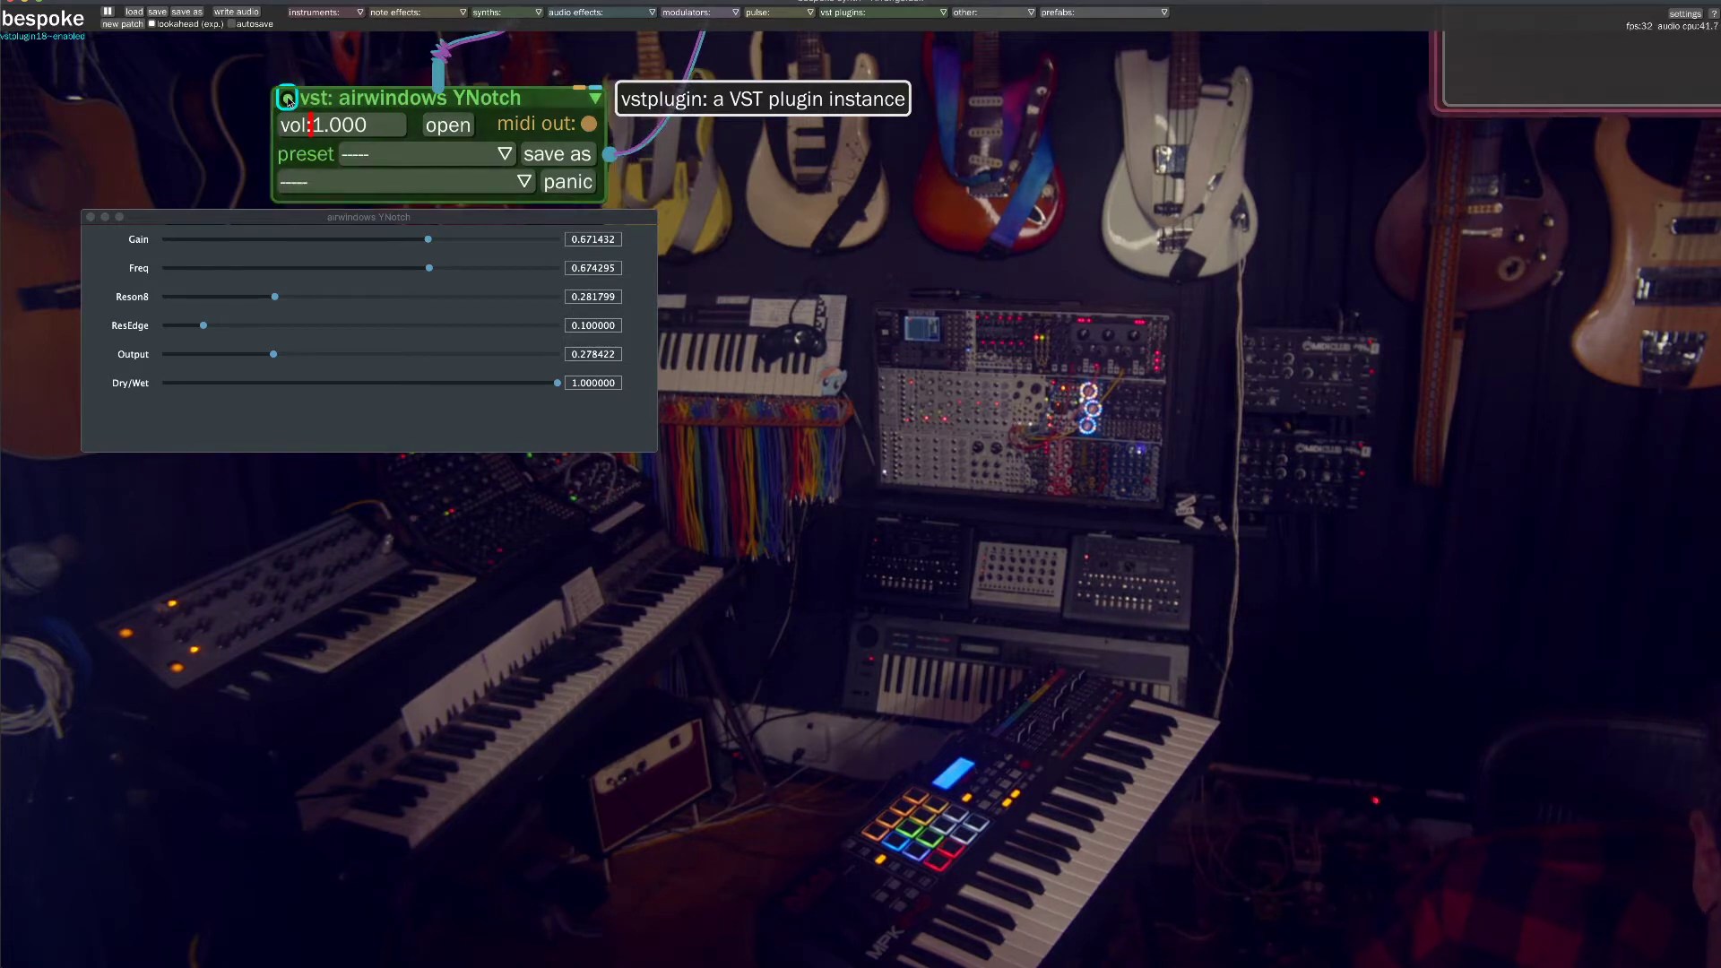
Set YNotch's ResEdge to 0 and sweep Freq, ending at about 0.71.
left_click(201, 325)
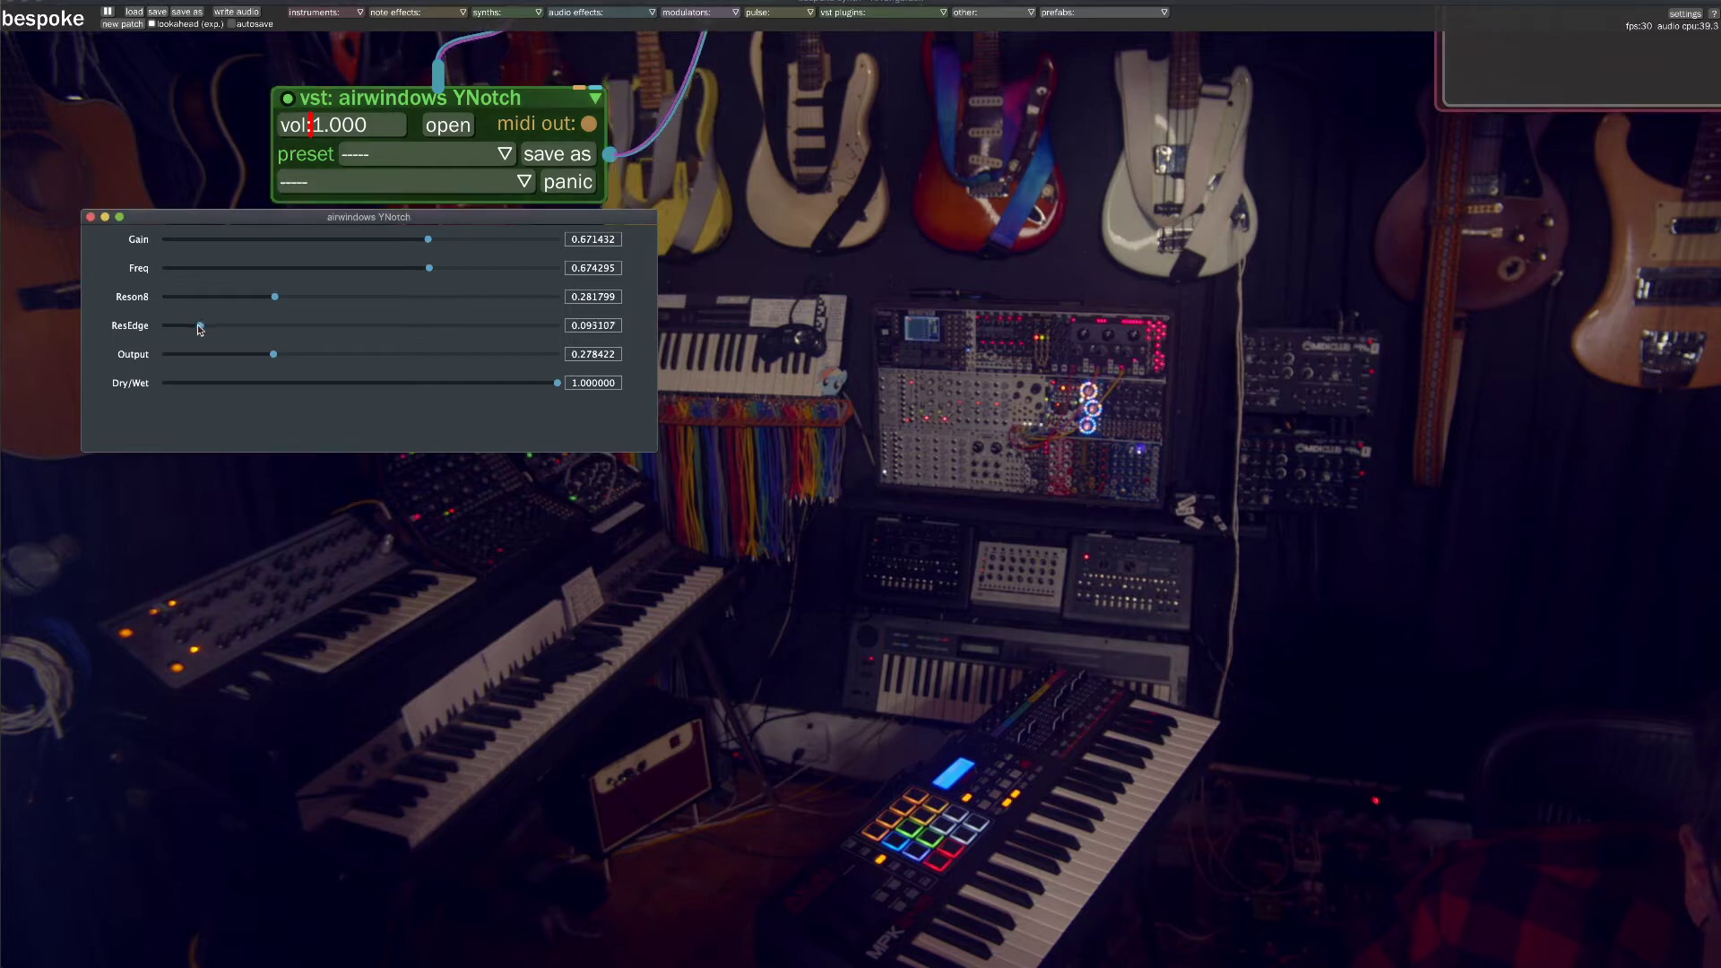
left_click_drag(201, 328, 161, 328)
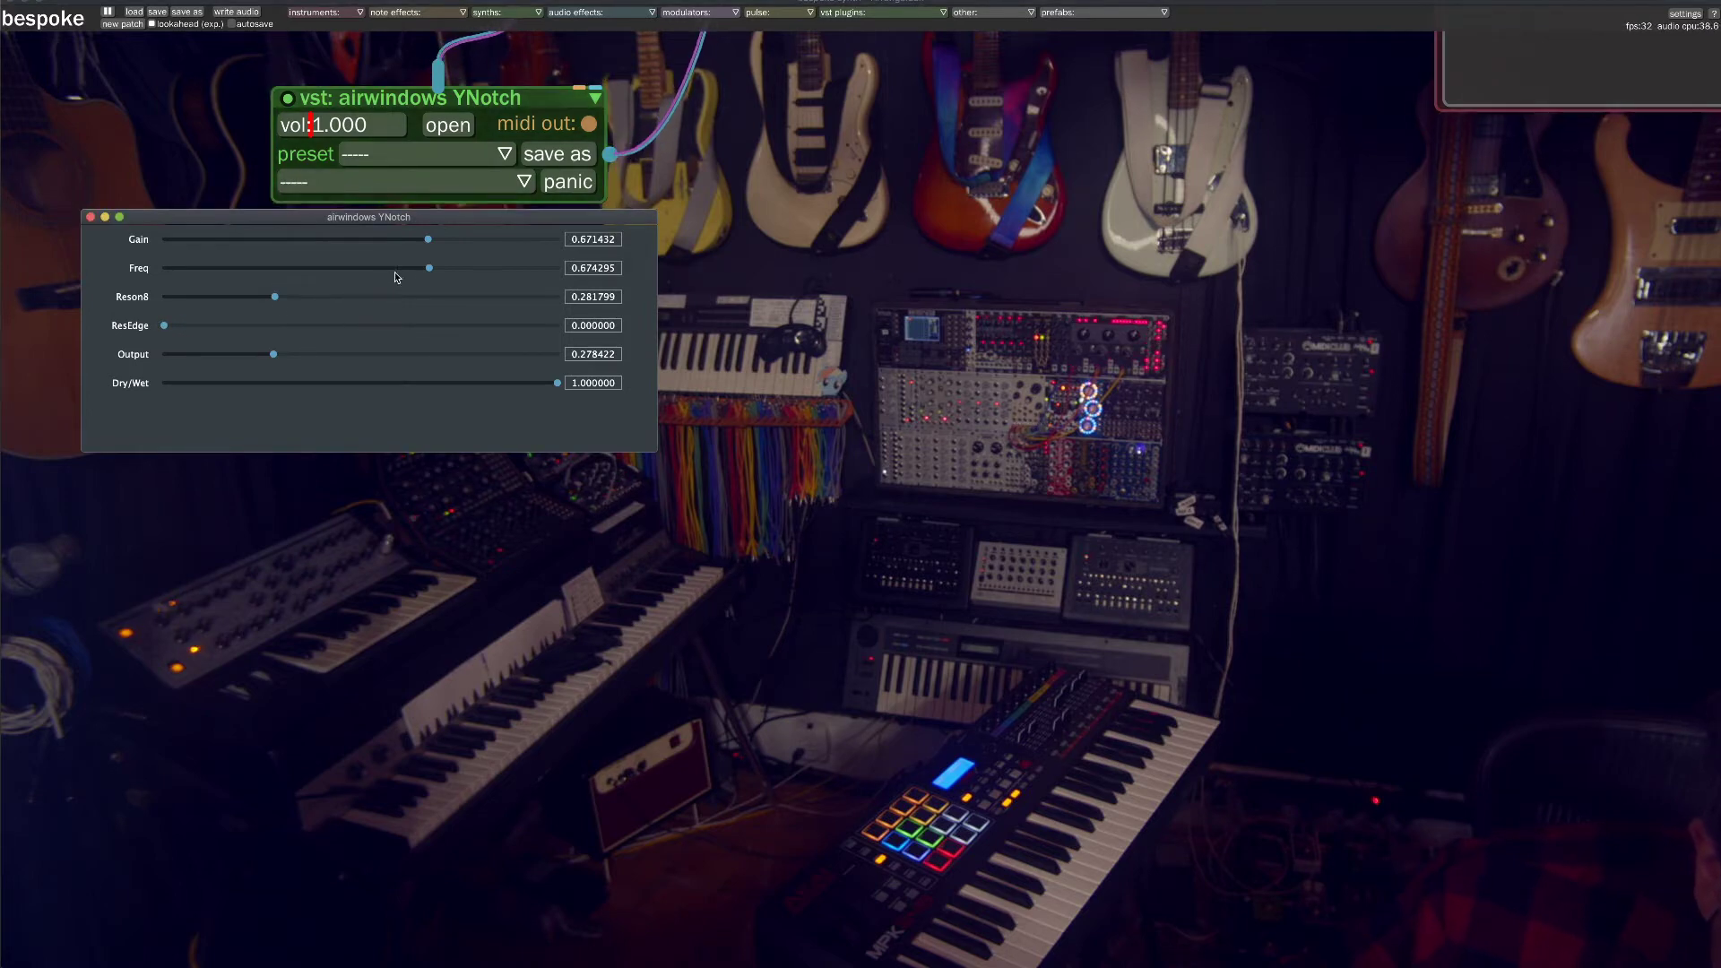
left_click_drag(416, 268, 230, 272)
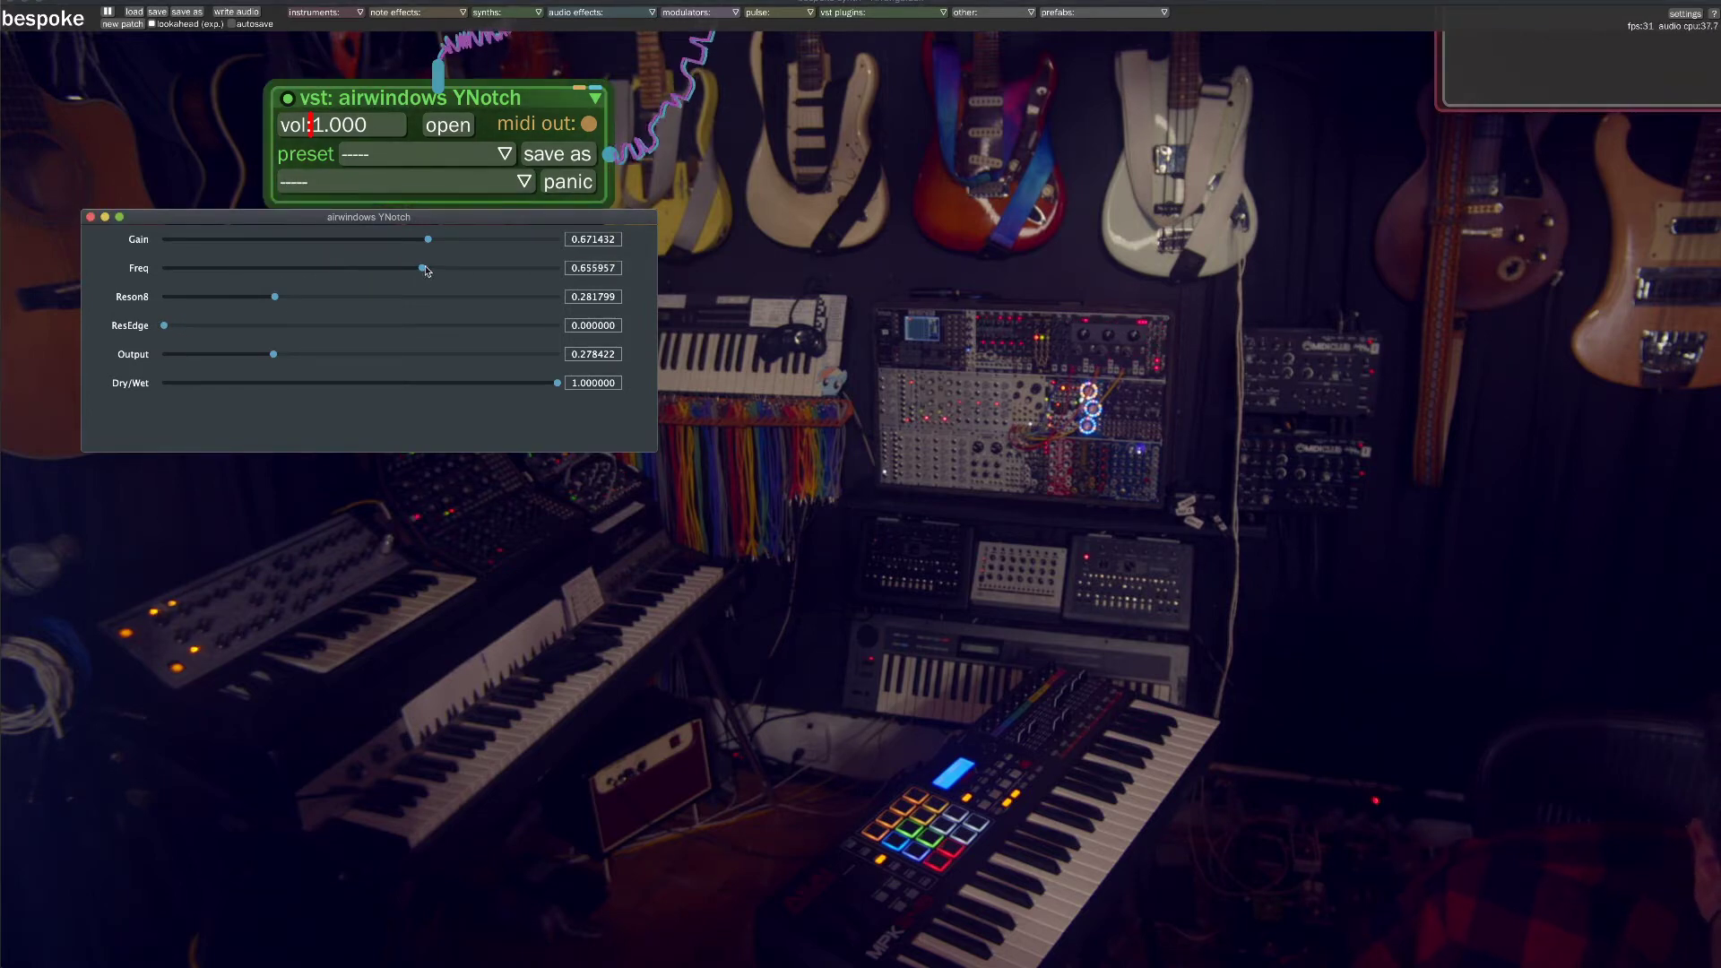
left_click_drag(426, 271, 445, 271)
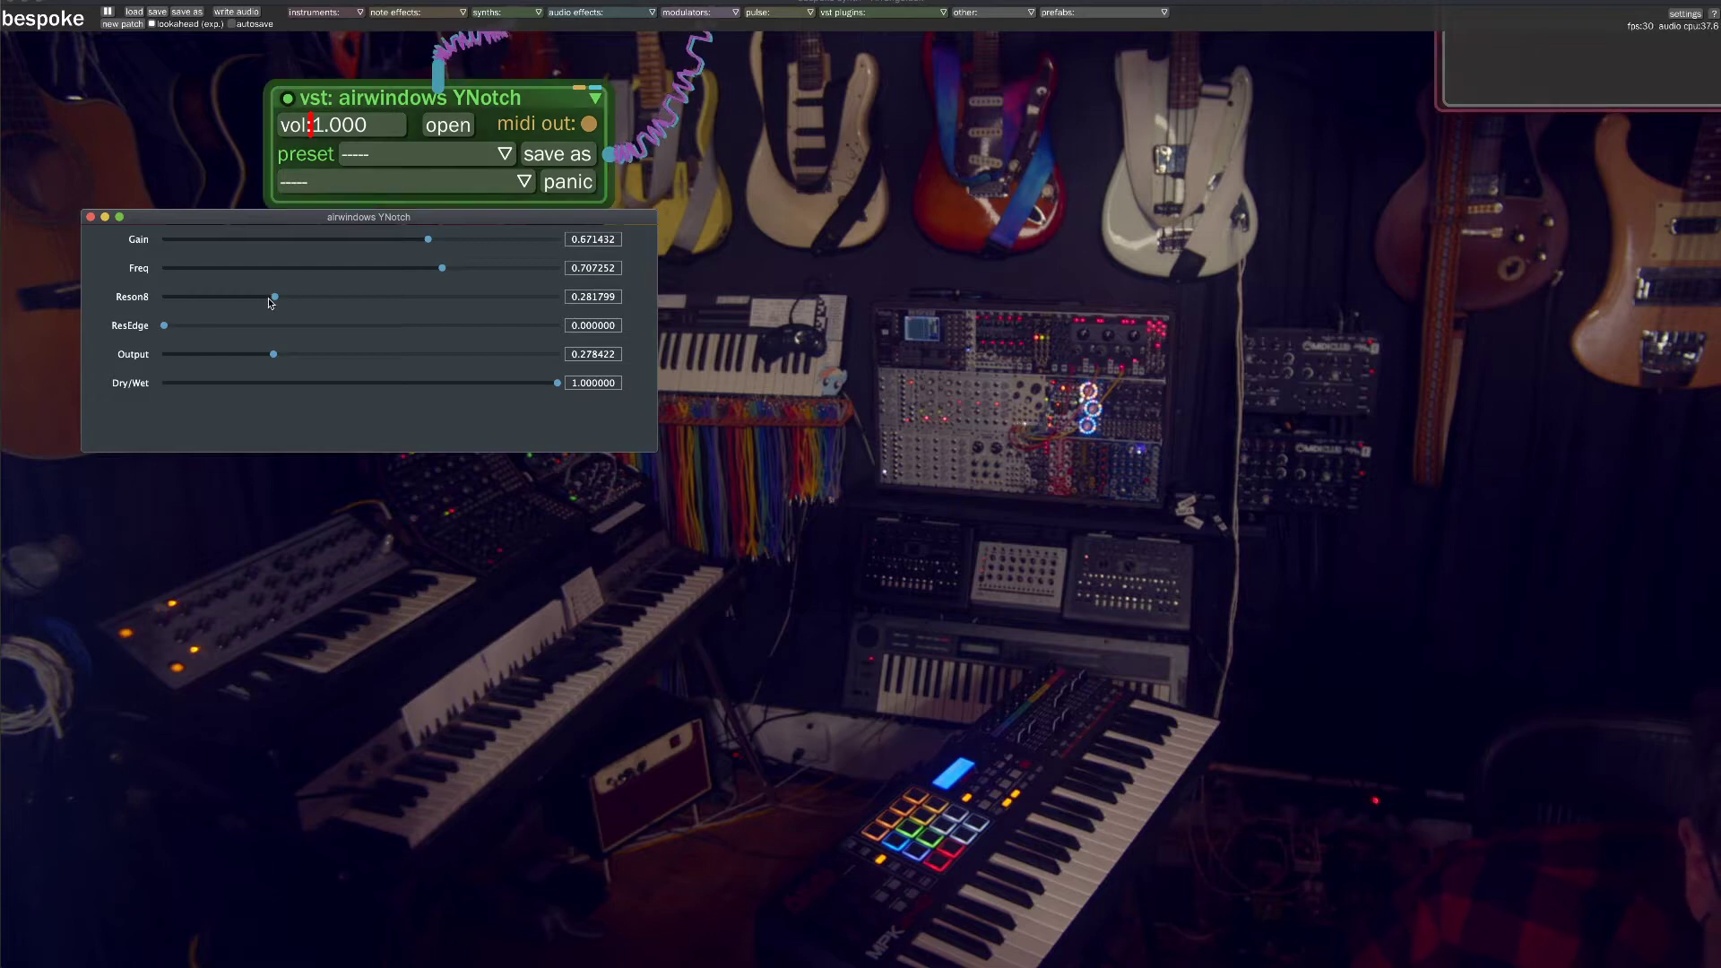
Set YNotch's Reson8 to about 0.04, Freq to about 0.25 and ResEdge to about 0.10.
left_click_drag(275, 300, 181, 301)
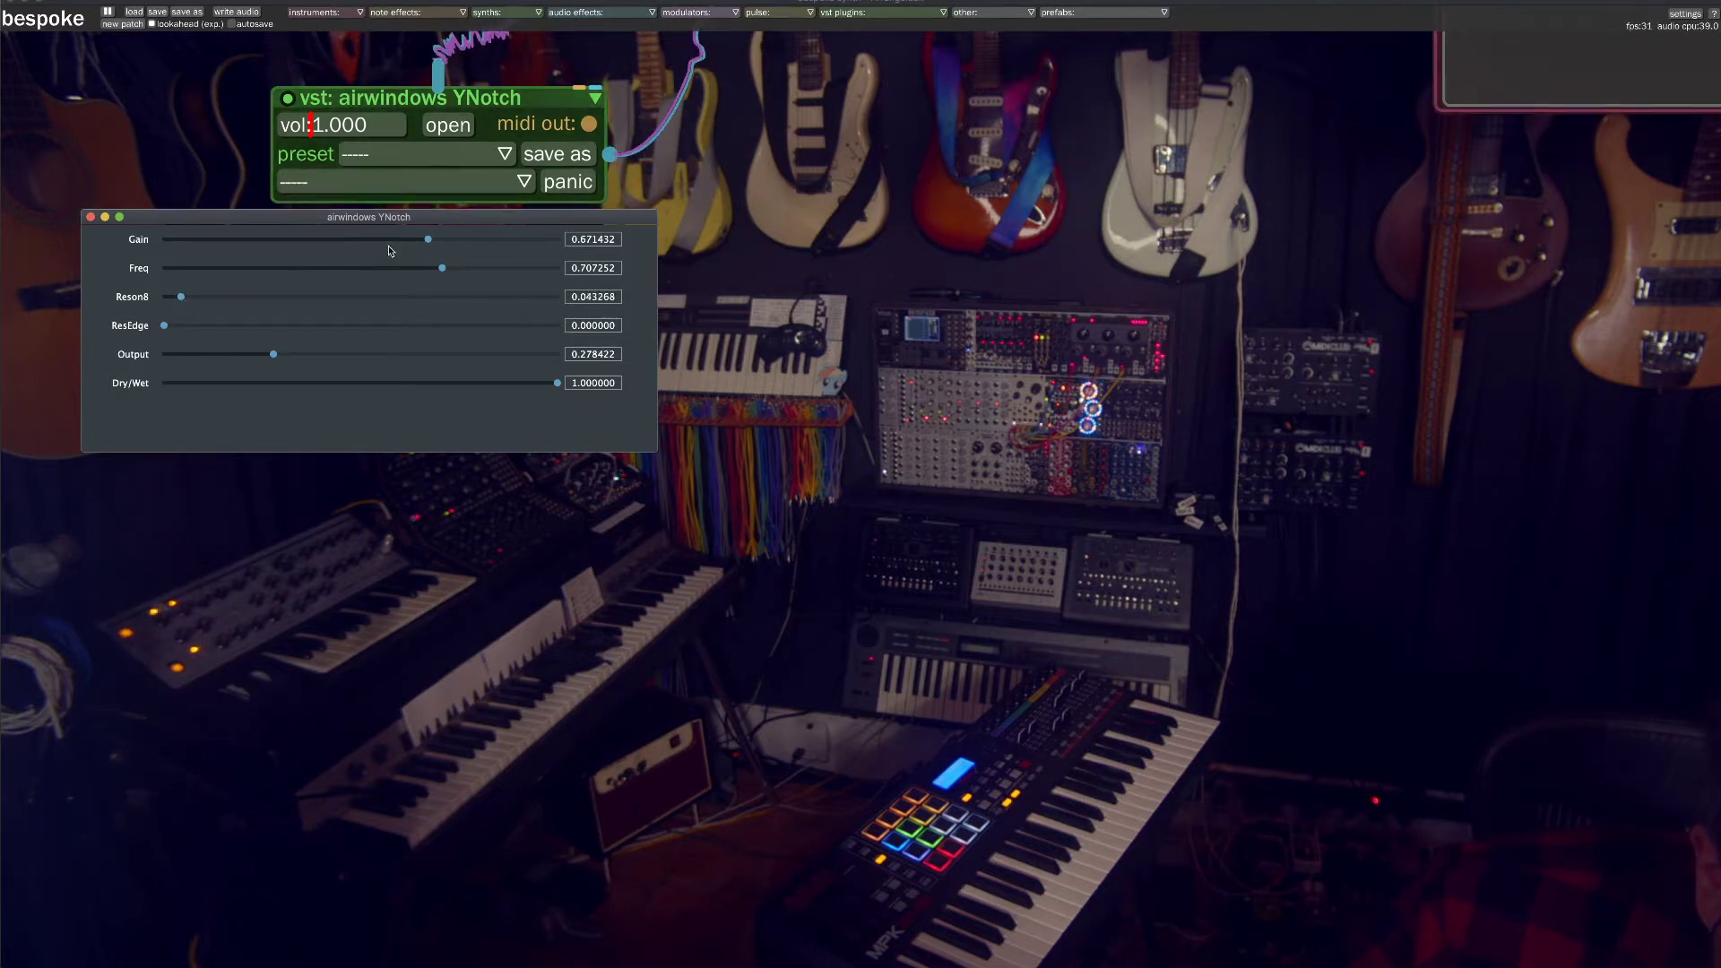
left_click_drag(442, 268, 435, 271)
left_click_drag(306, 281, 238, 276)
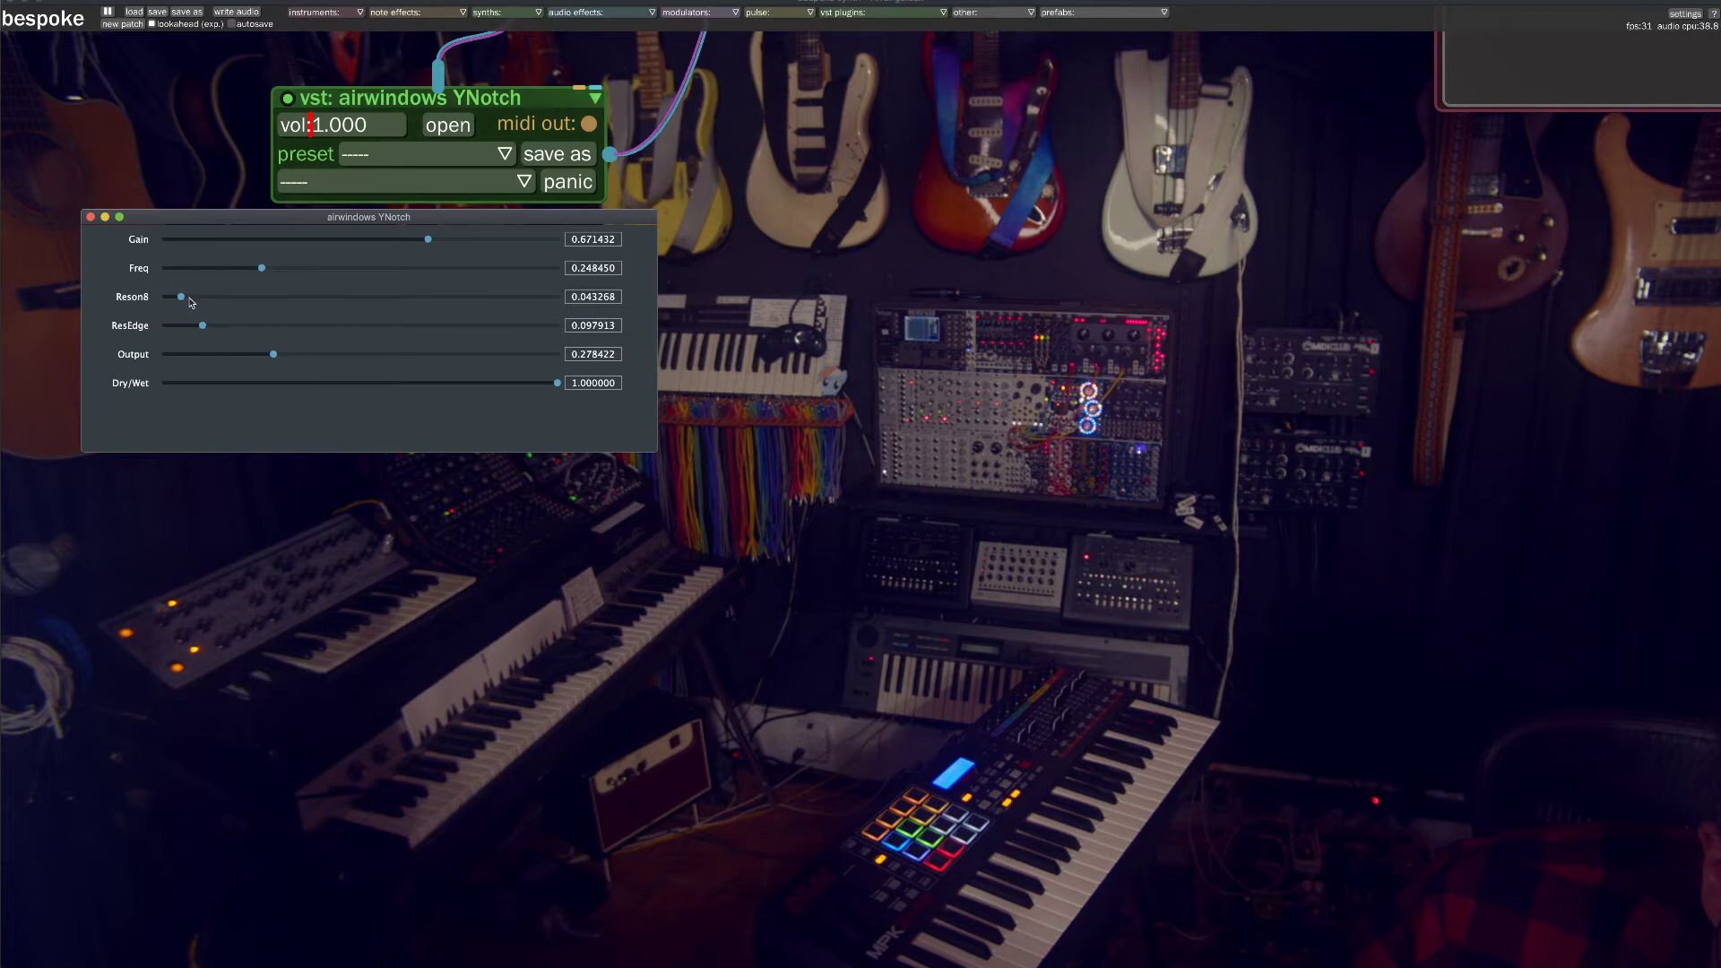
Set YNotch's Reson8 to about 0.02 and sweep Freq from near zero up to 1.
left_click_drag(190, 299, 167, 299)
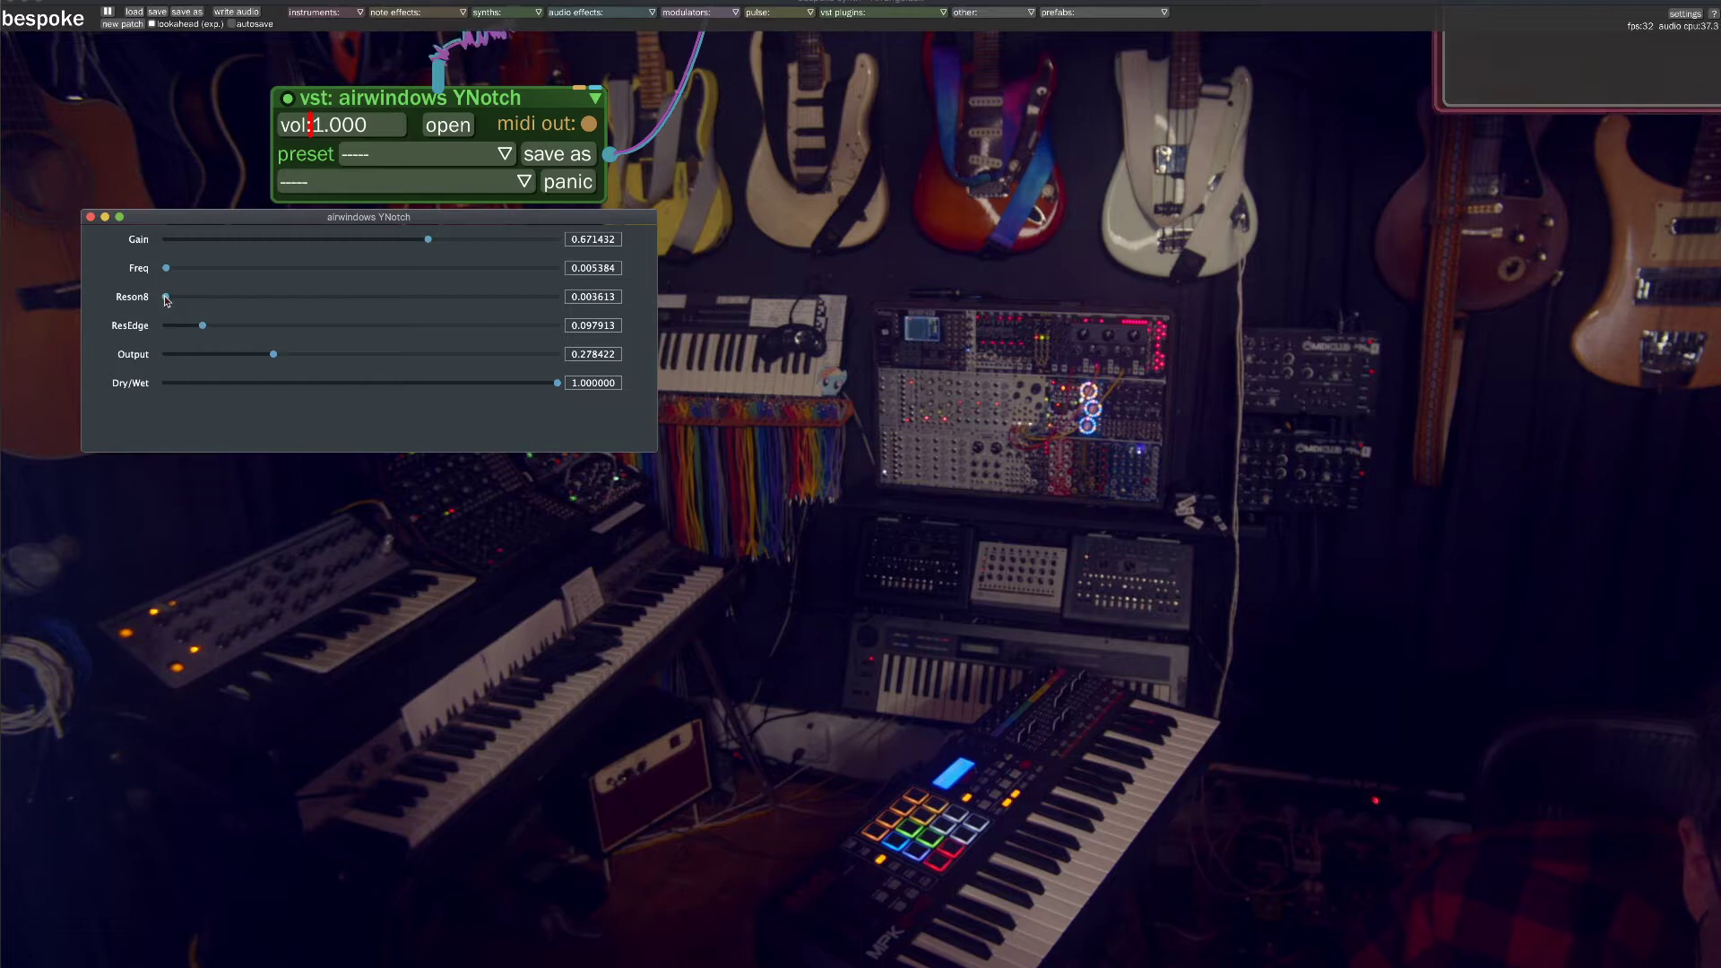
left_click_drag(165, 297, 171, 297)
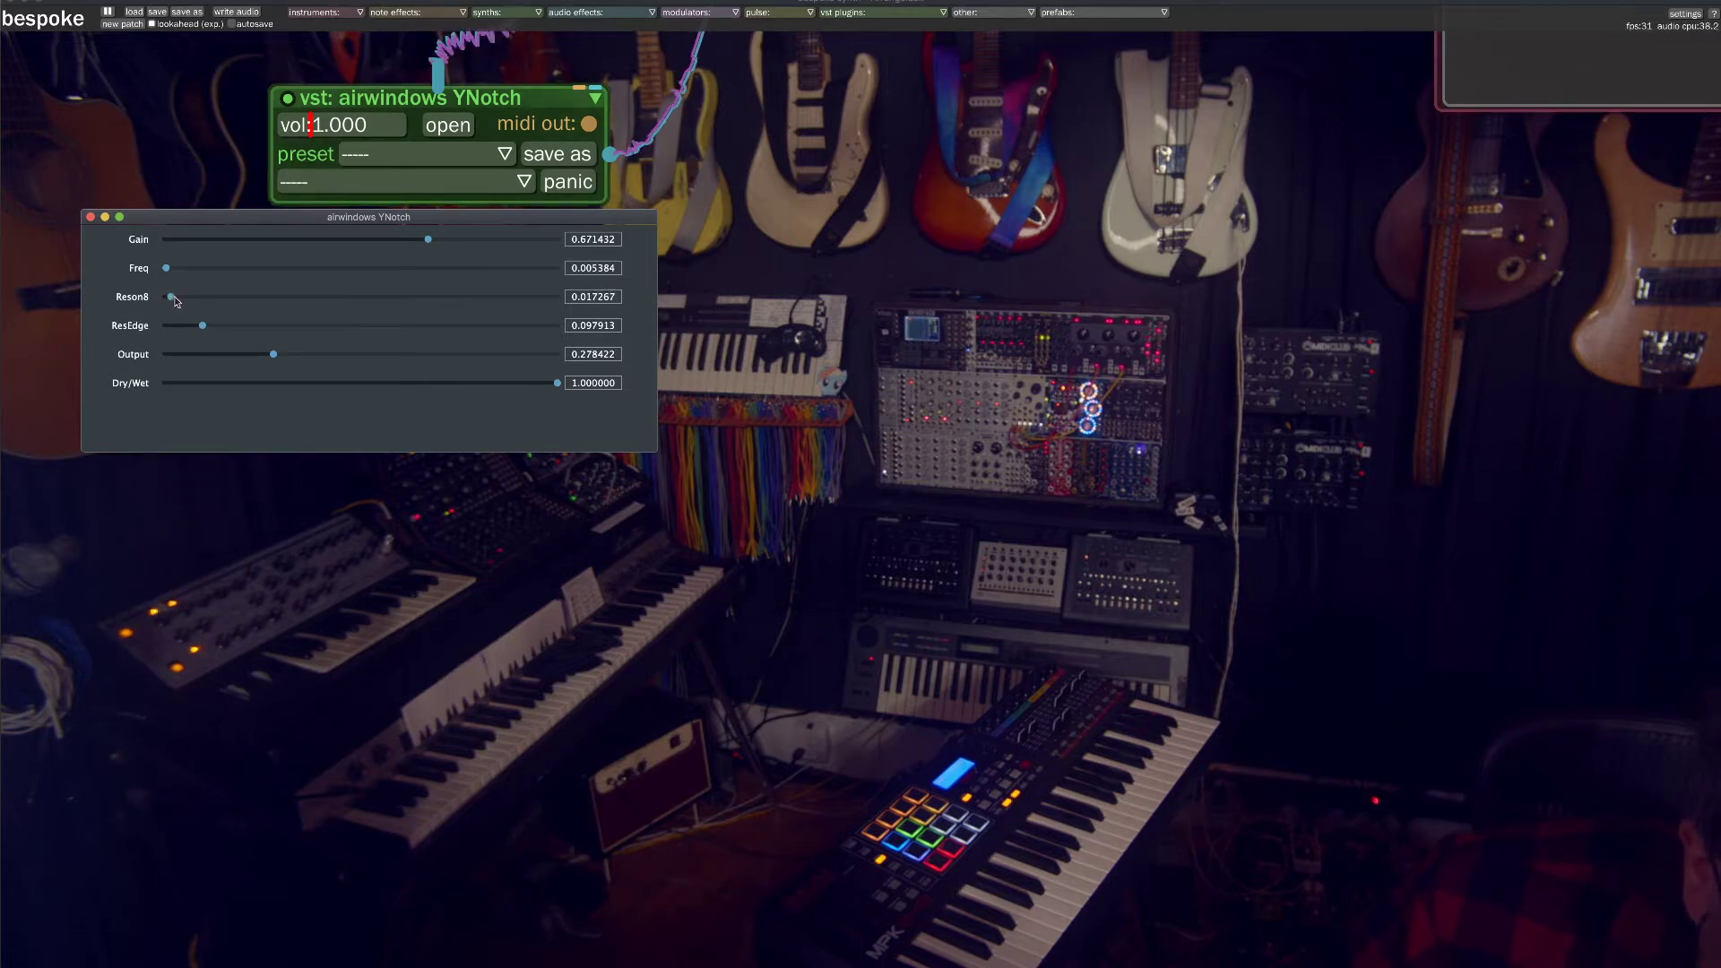
left_click_drag(165, 268, 707, 272)
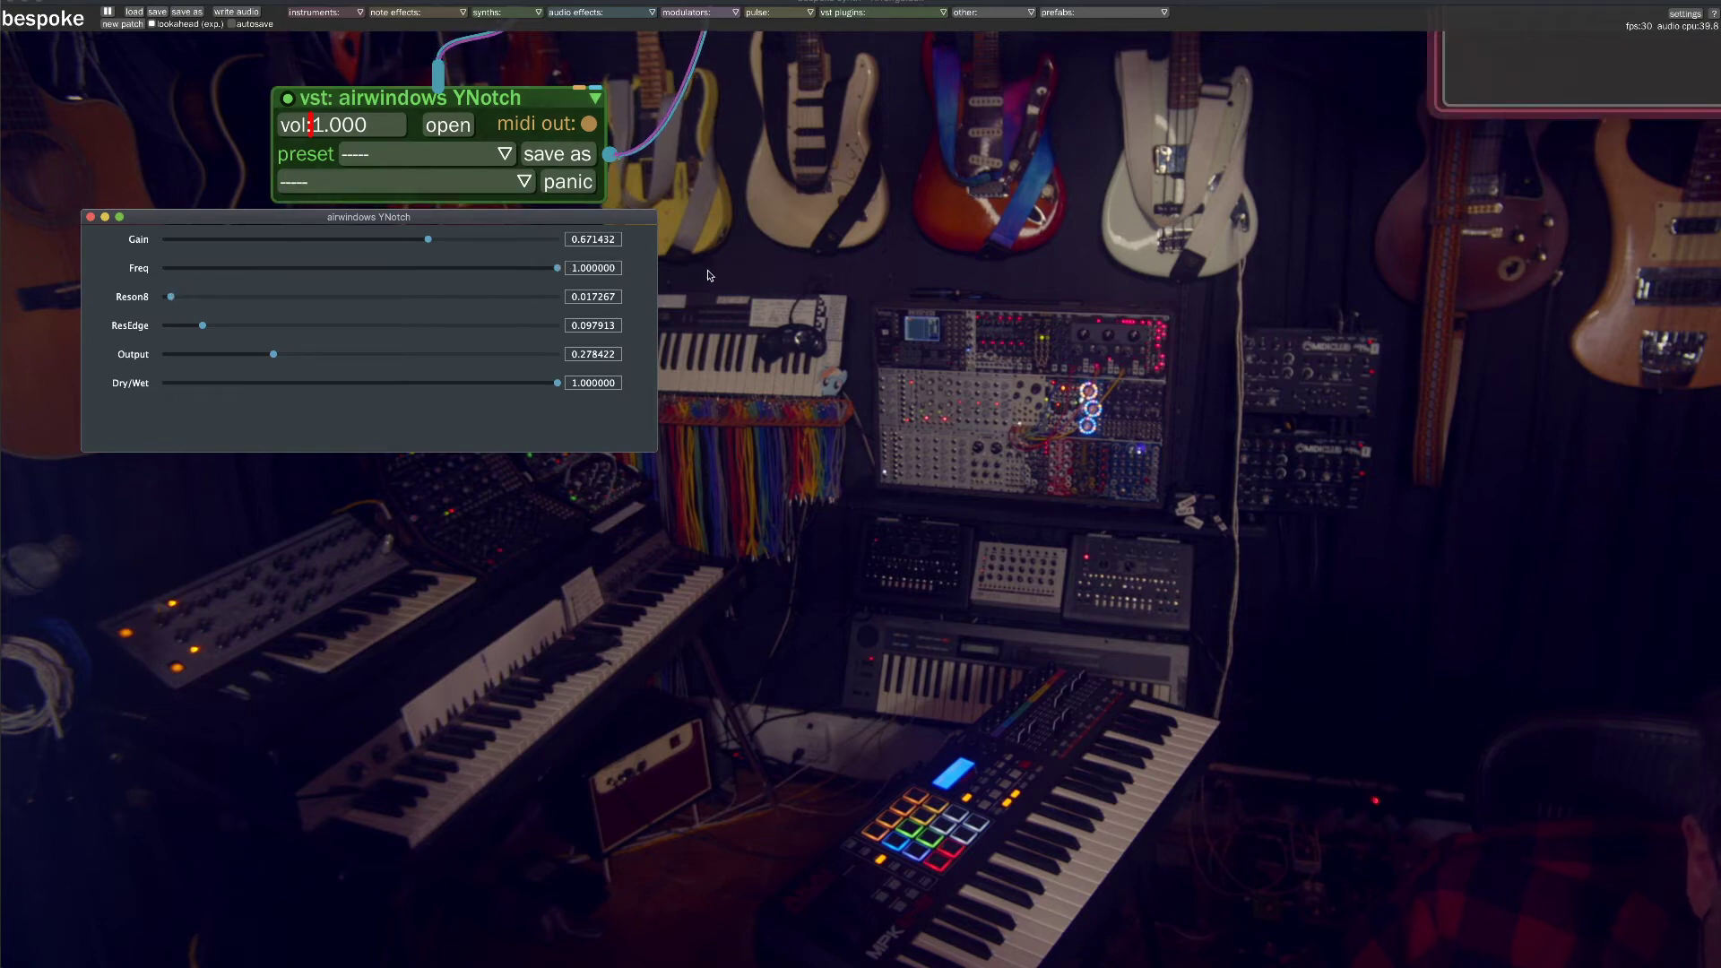
left_click_drag(170, 297, 153, 297)
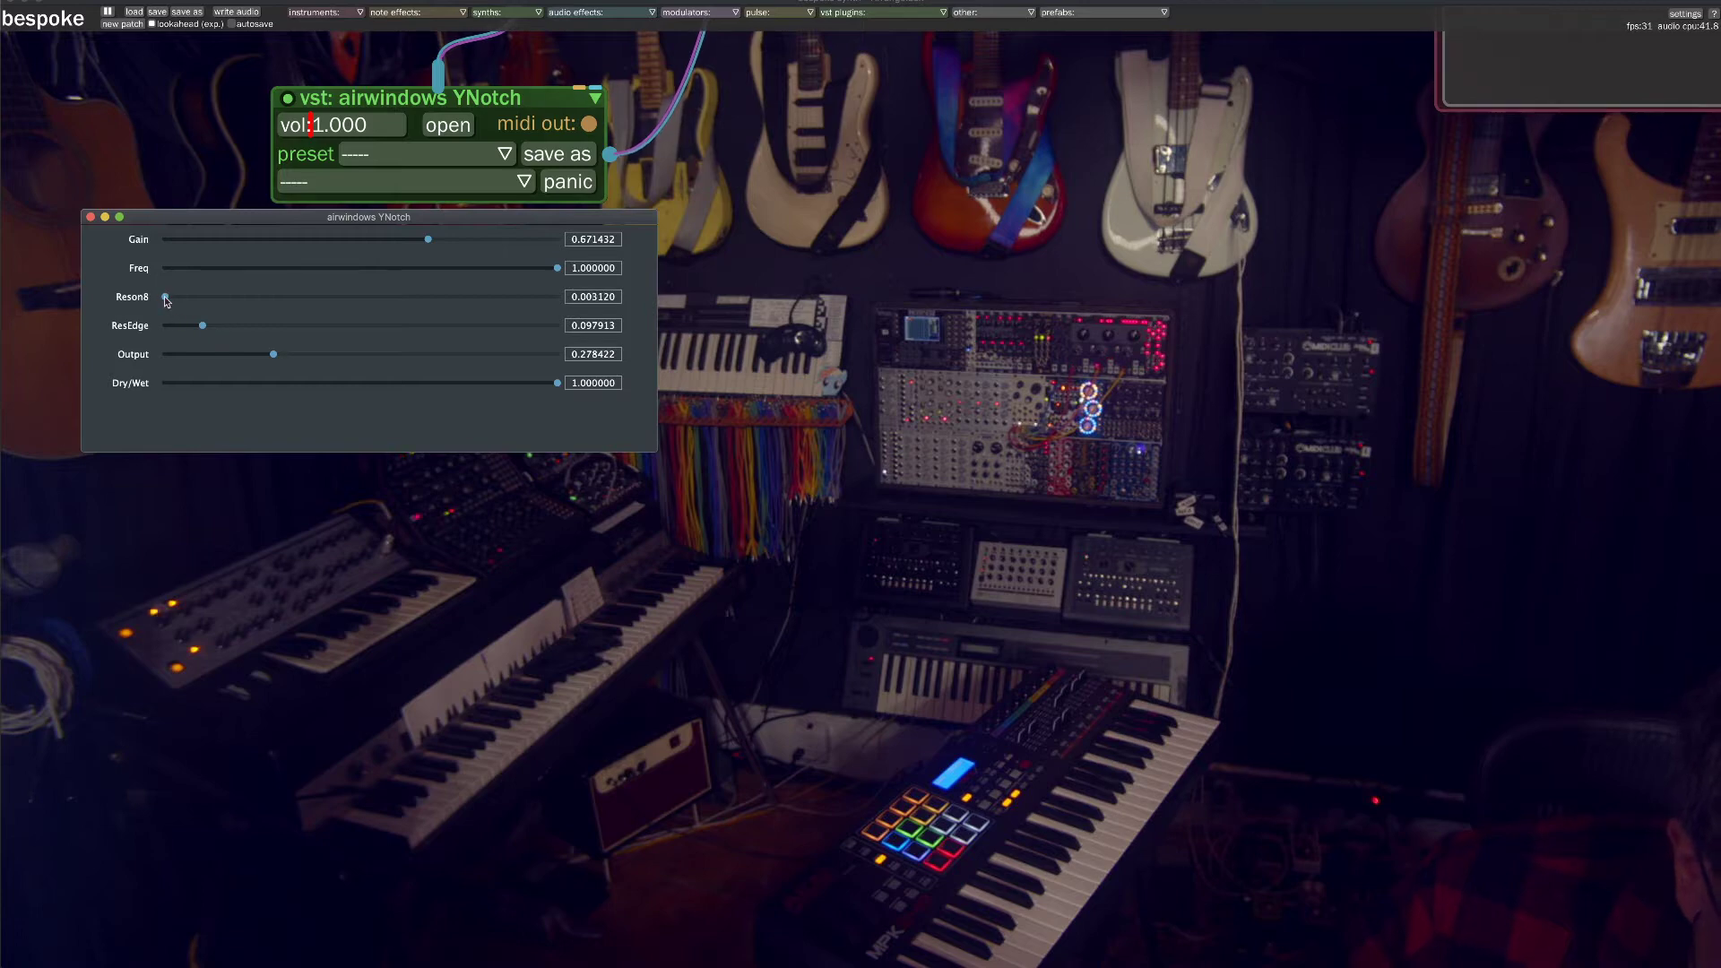
left_click_drag(164, 297, 170, 295)
Raise YNotch's Gain to about 0.95, fine-tune Reson8 at about 0.02, and sweep Freq down and back up to 1.
left_click_drag(427, 239, 536, 239)
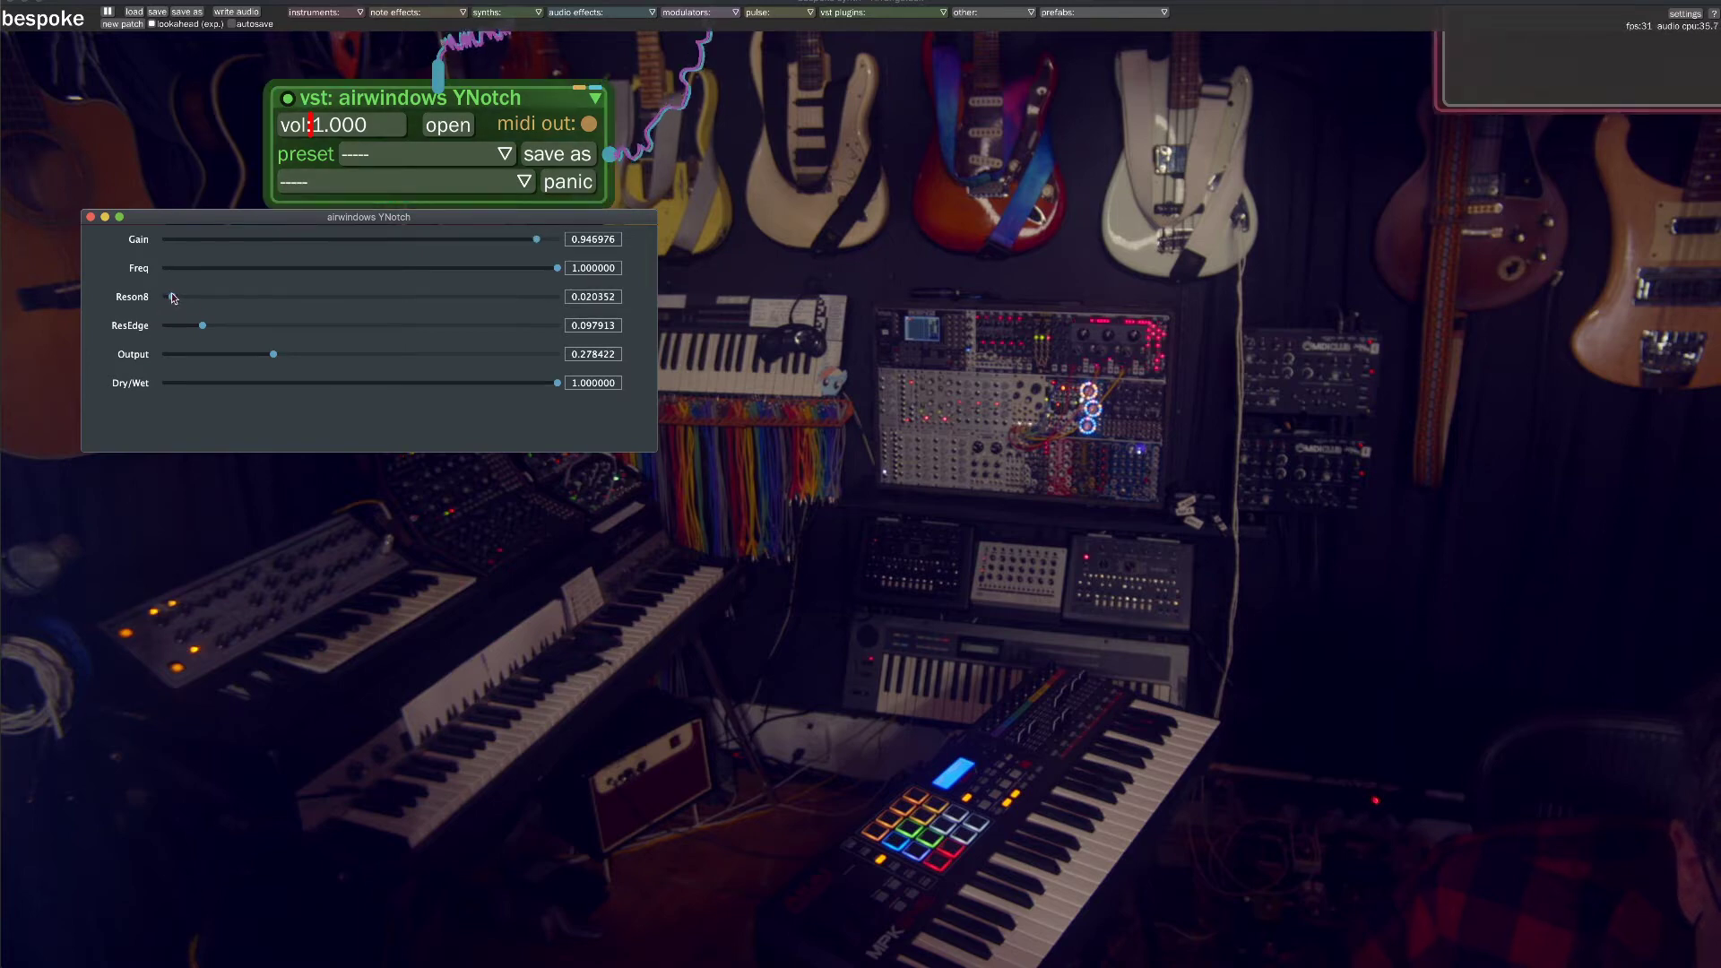
left_click_drag(168, 297, 173, 296)
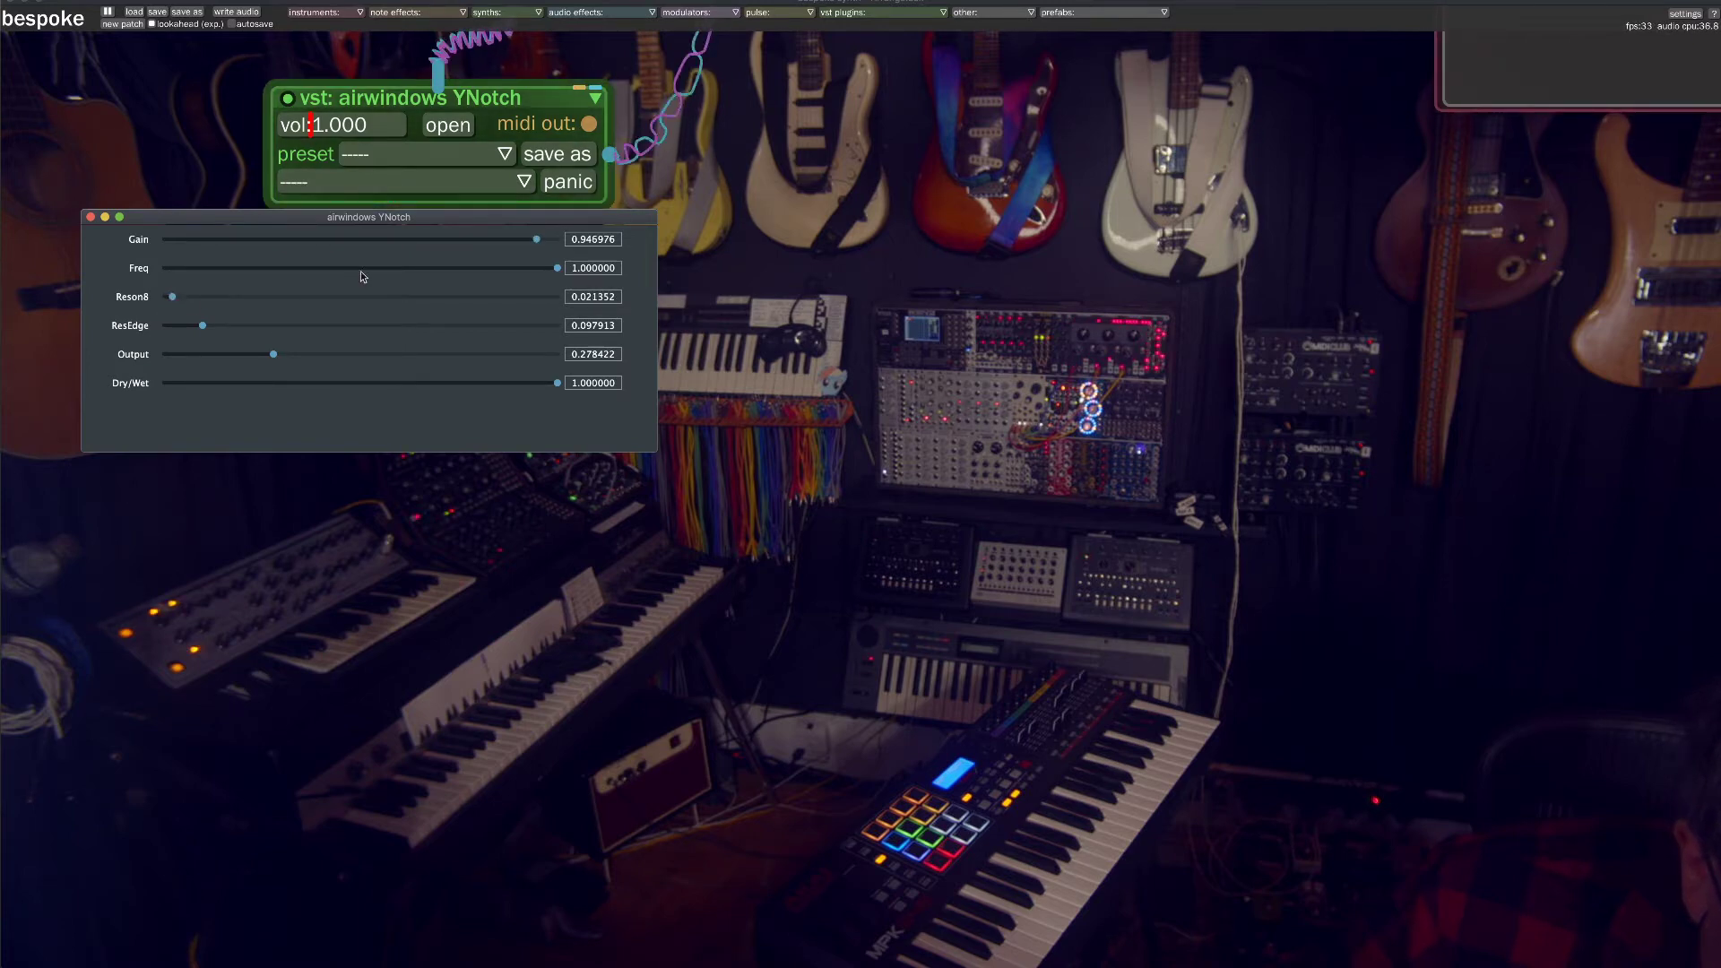
left_click_drag(538, 267, 169, 263)
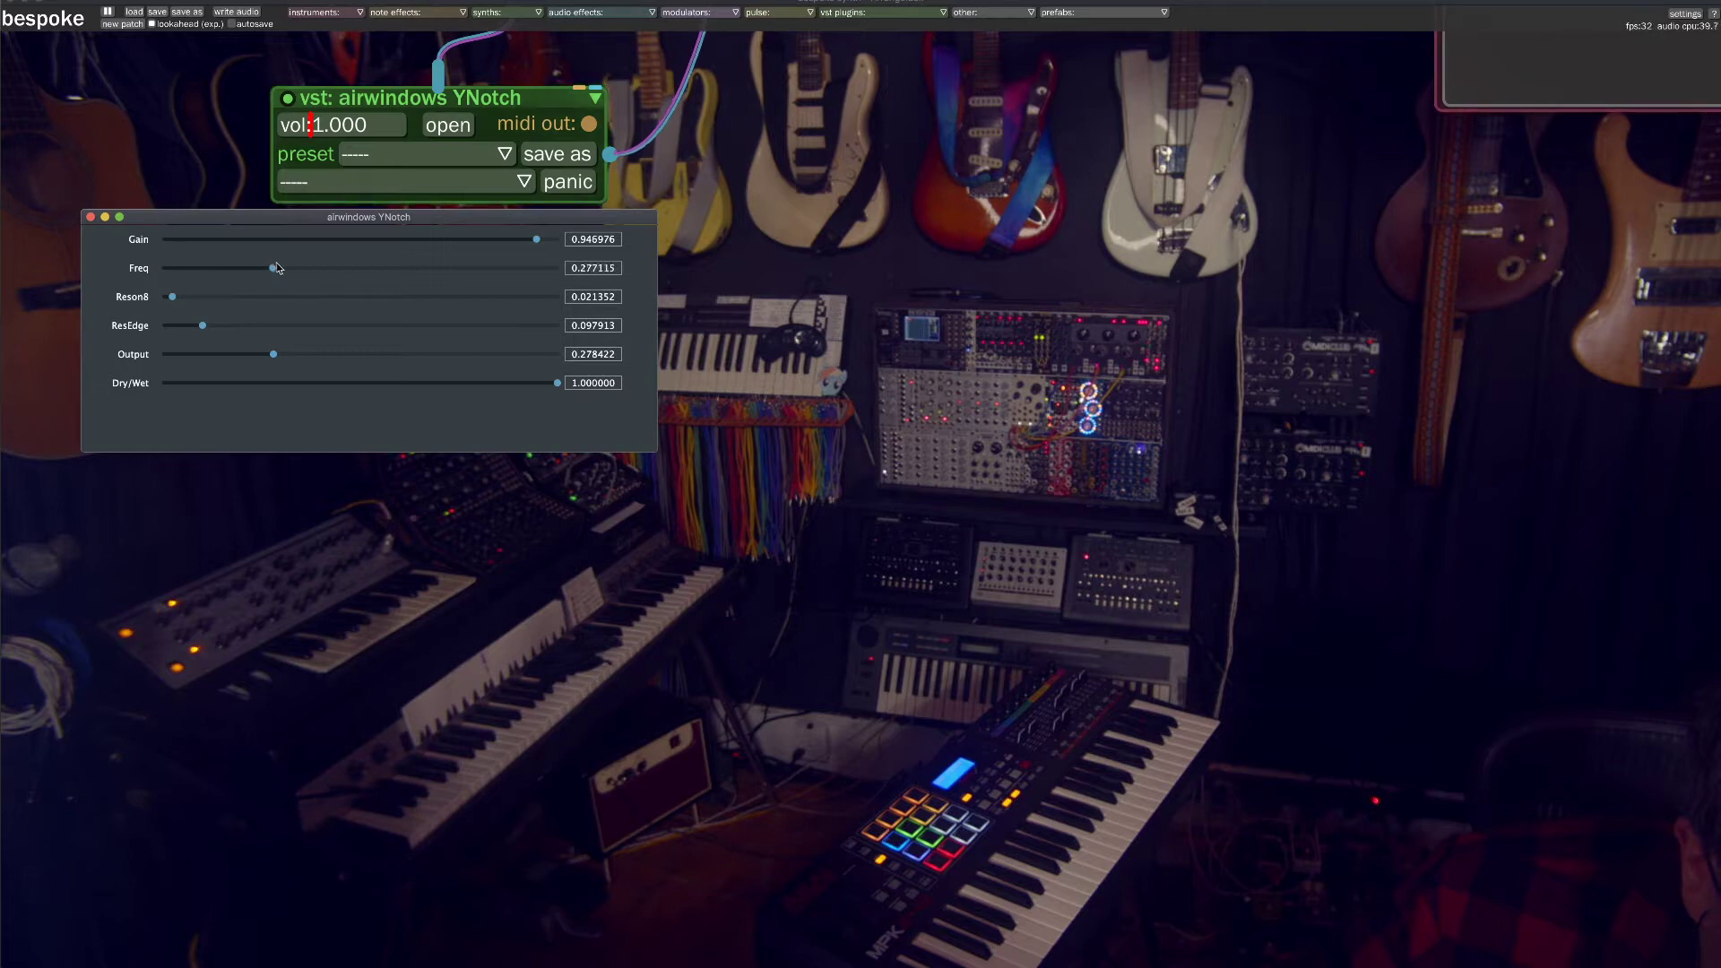
left_click_drag(425, 268, 587, 272)
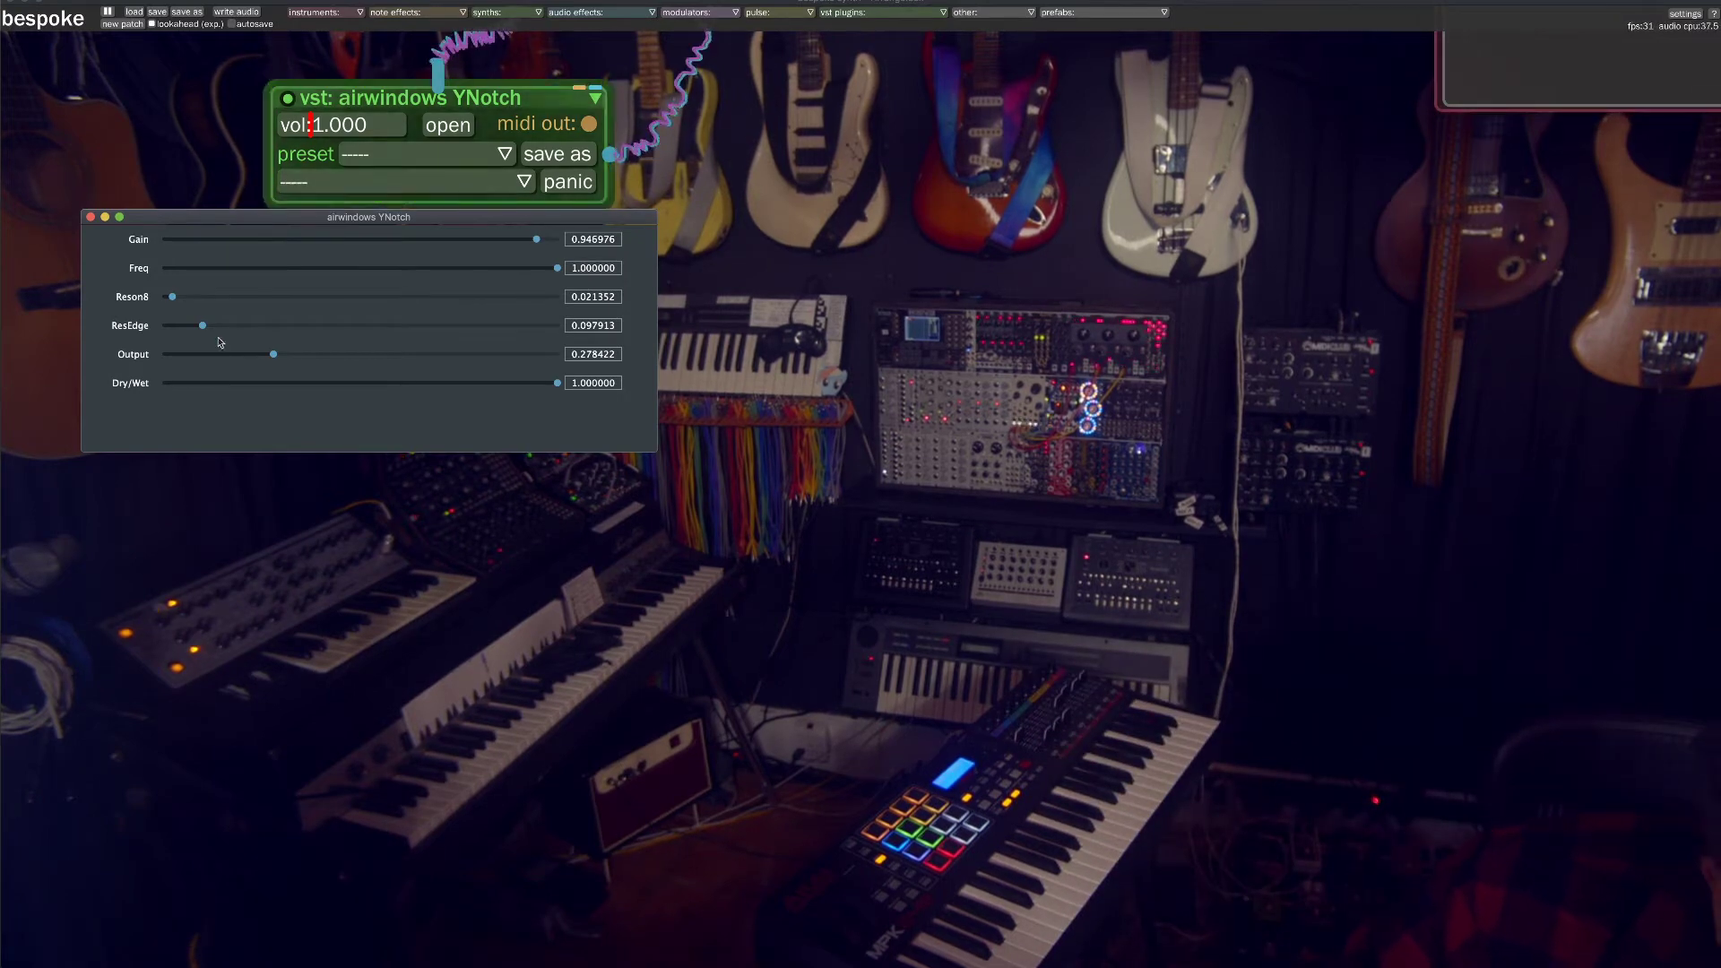
Set YNotch's ResEdge to about 0.61 and sweep Freq down to about 0.21 and back up to 1.
left_click_drag(203, 326, 377, 335)
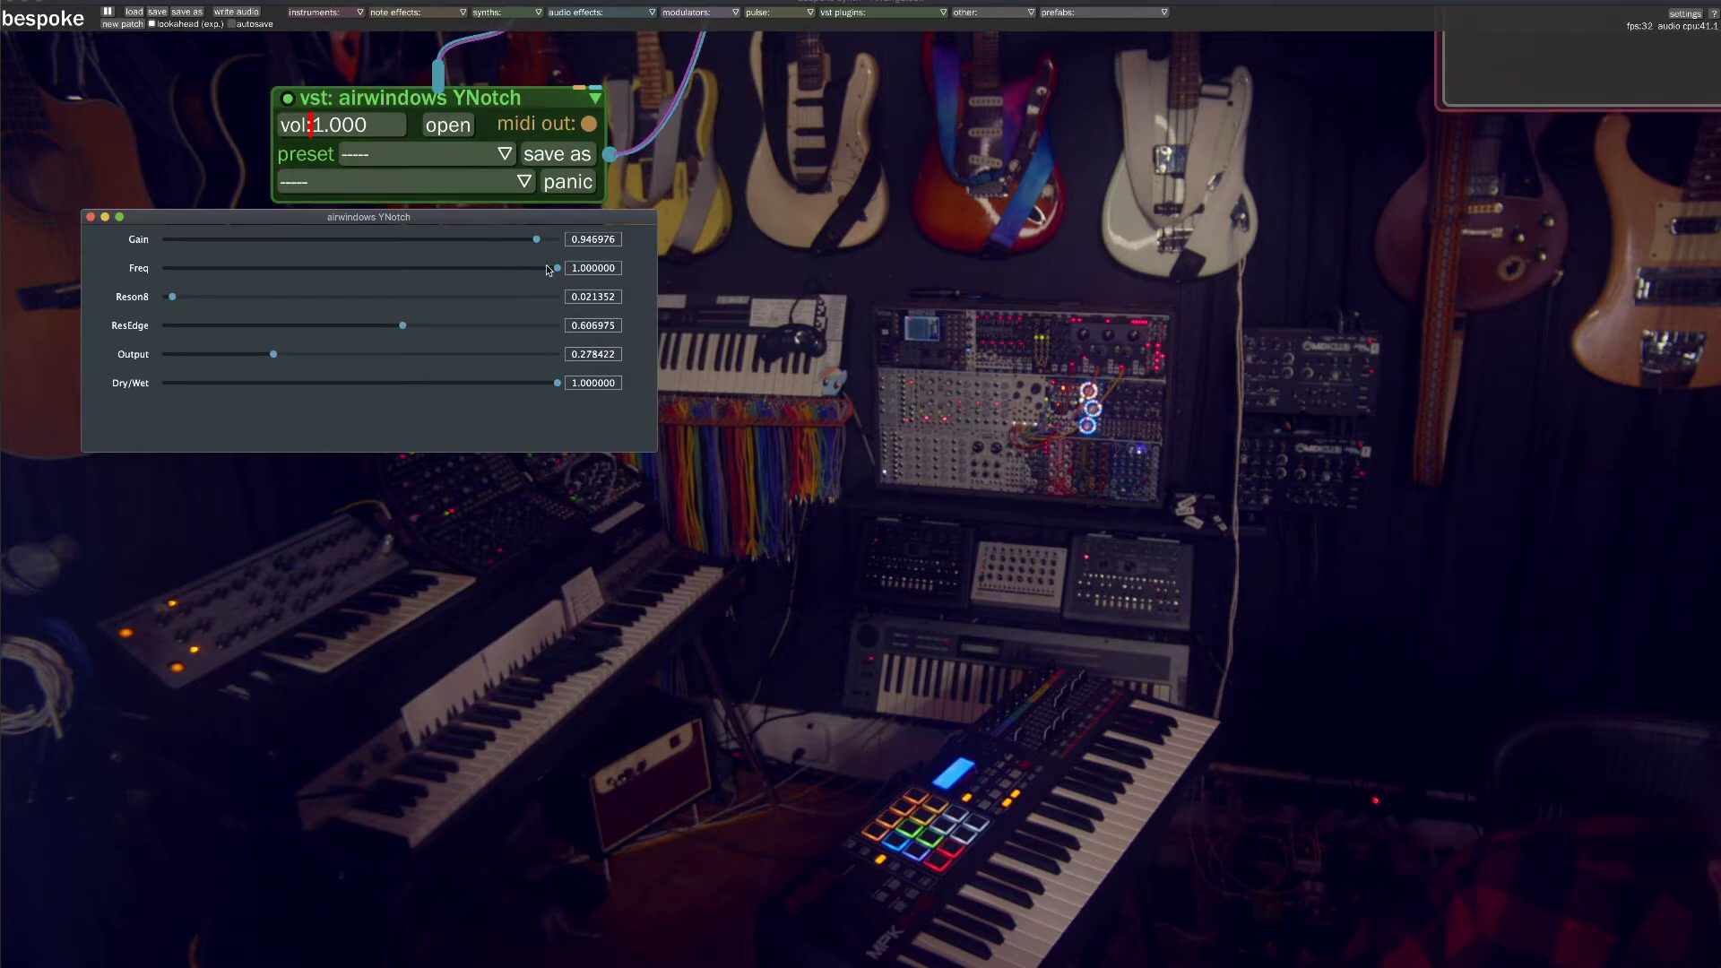
left_click_drag(522, 273, 249, 272)
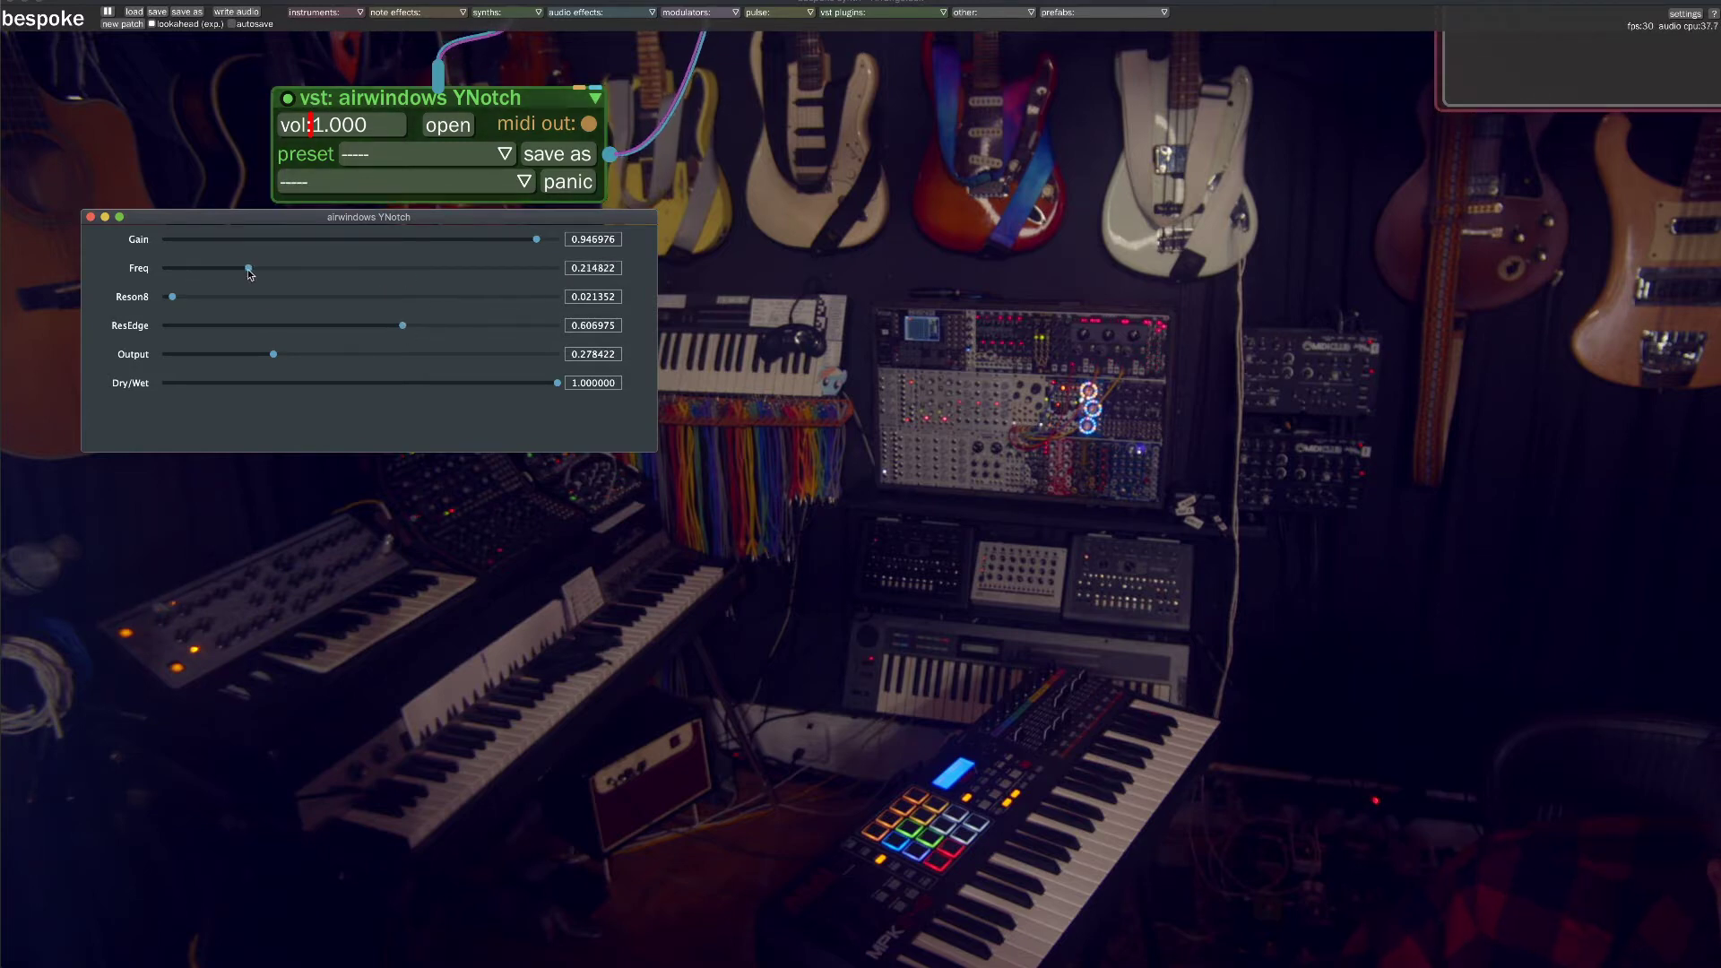
left_click_drag(445, 262, 567, 267)
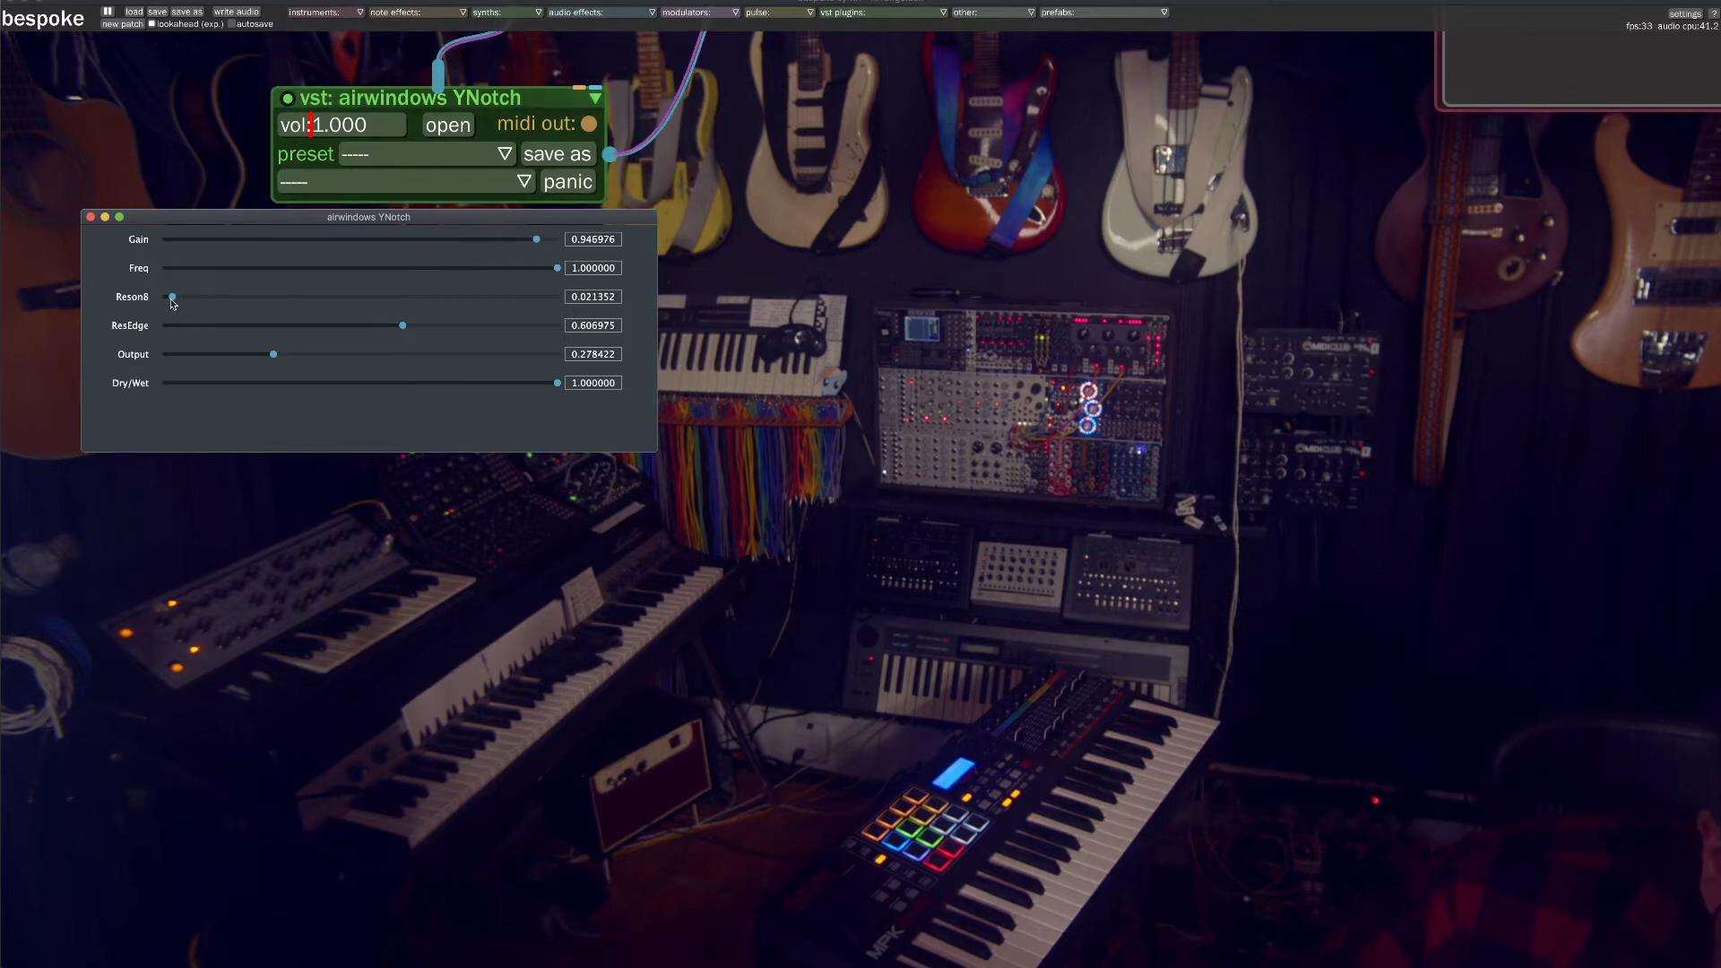
Raise YNotch's Reson8 in stages to about 0.20 while sweeping Freq, ending at about 0.86.
left_click_drag(176, 301, 190, 295)
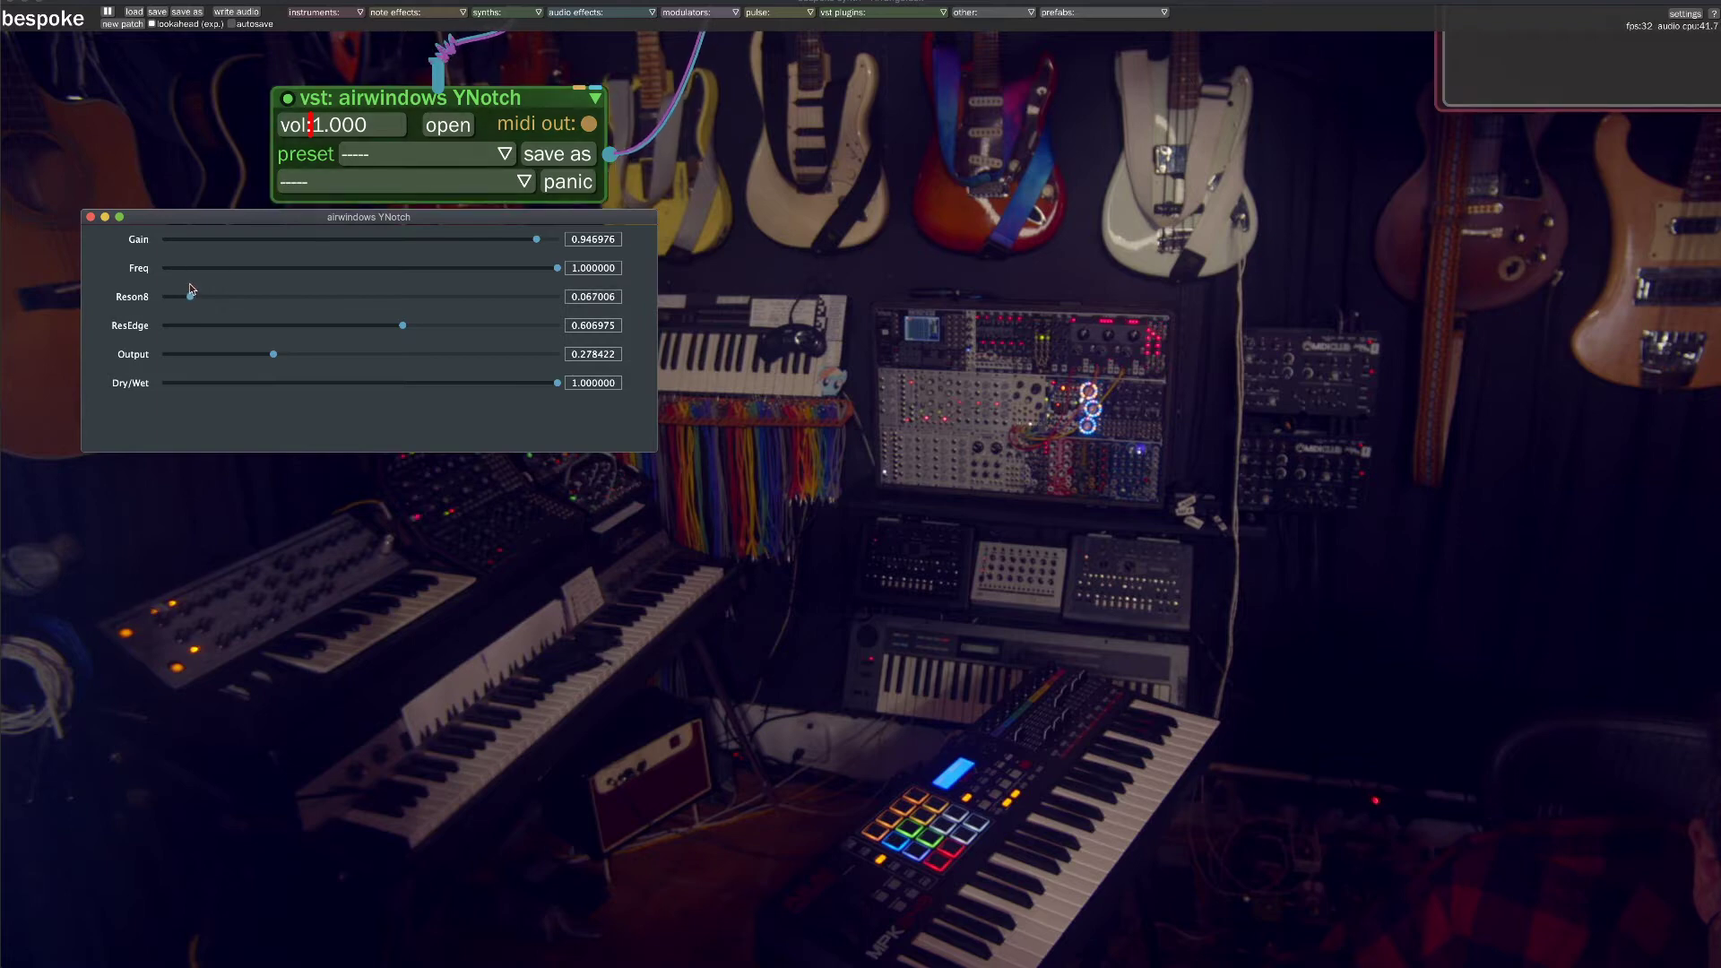
left_click_drag(547, 265, 344, 266)
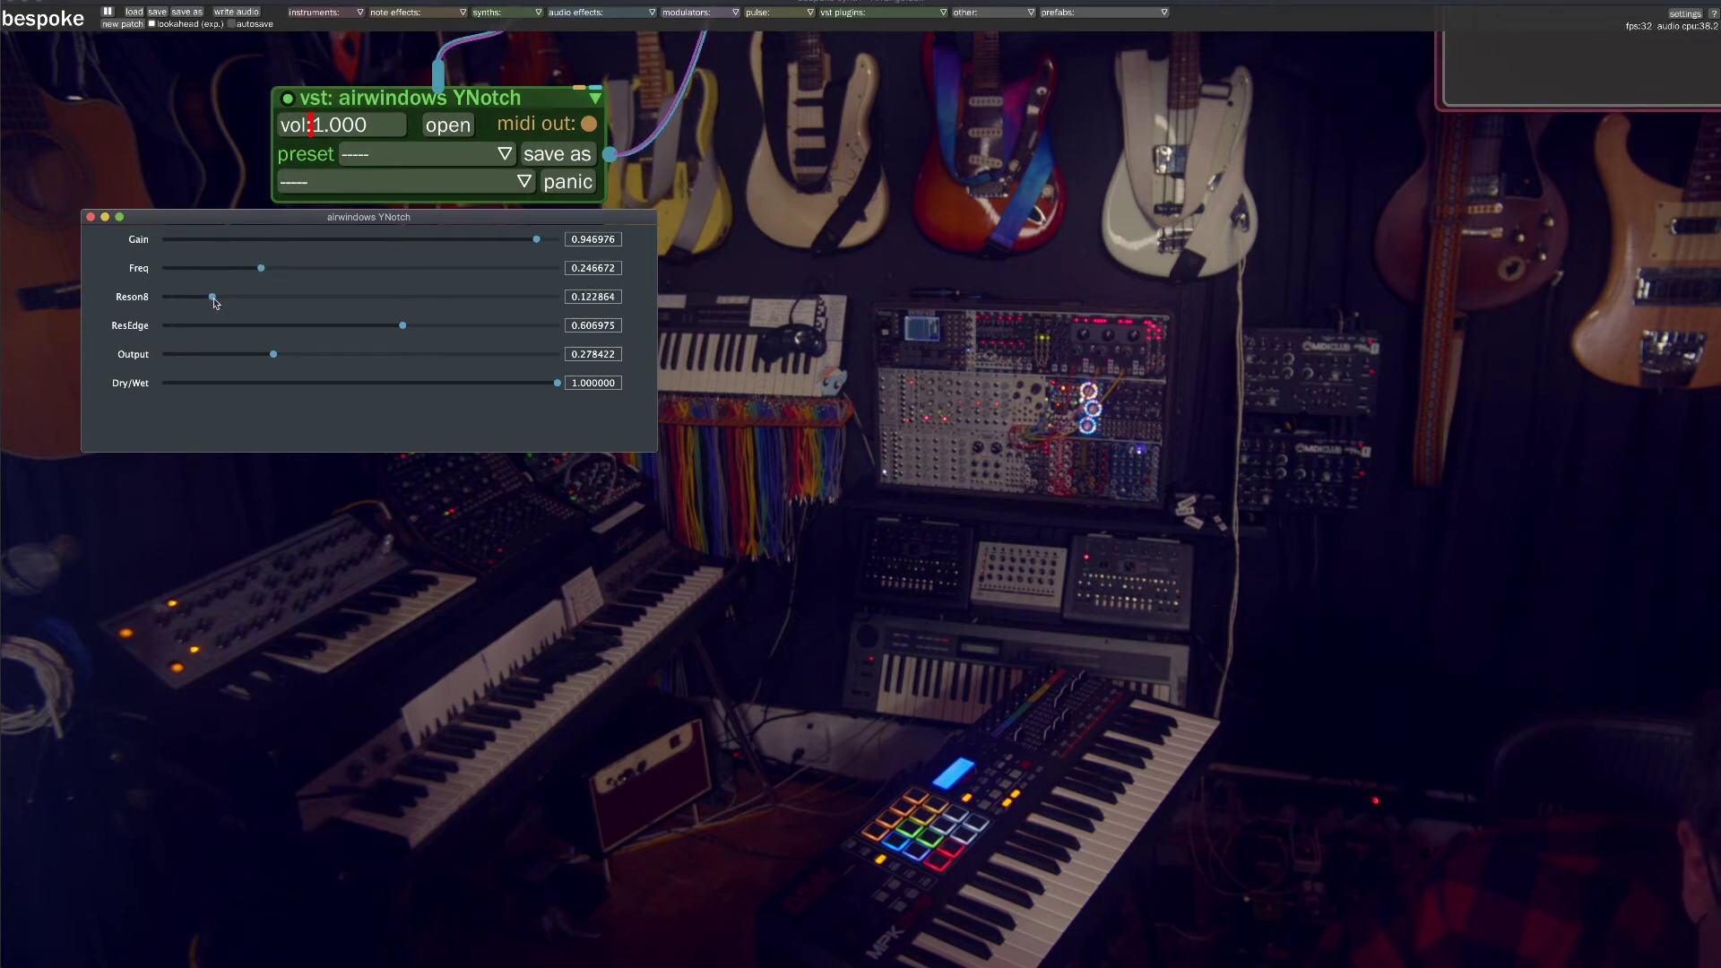
left_click_drag(215, 303, 209, 262)
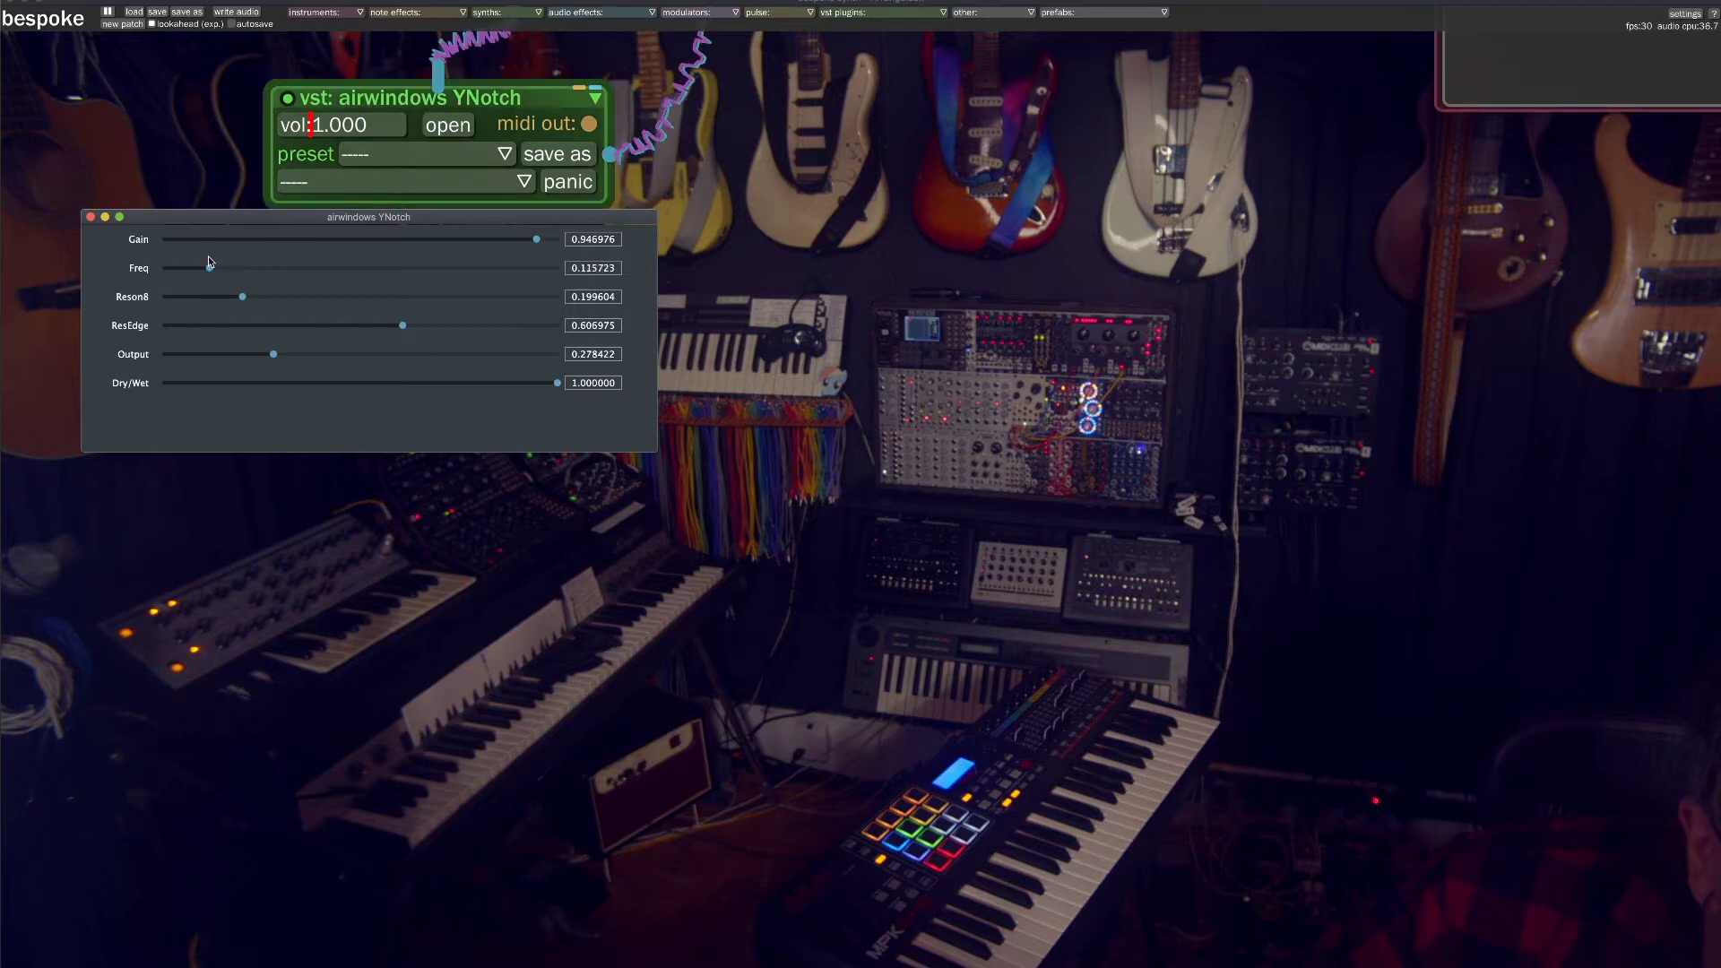
left_click_drag(457, 266, 502, 260)
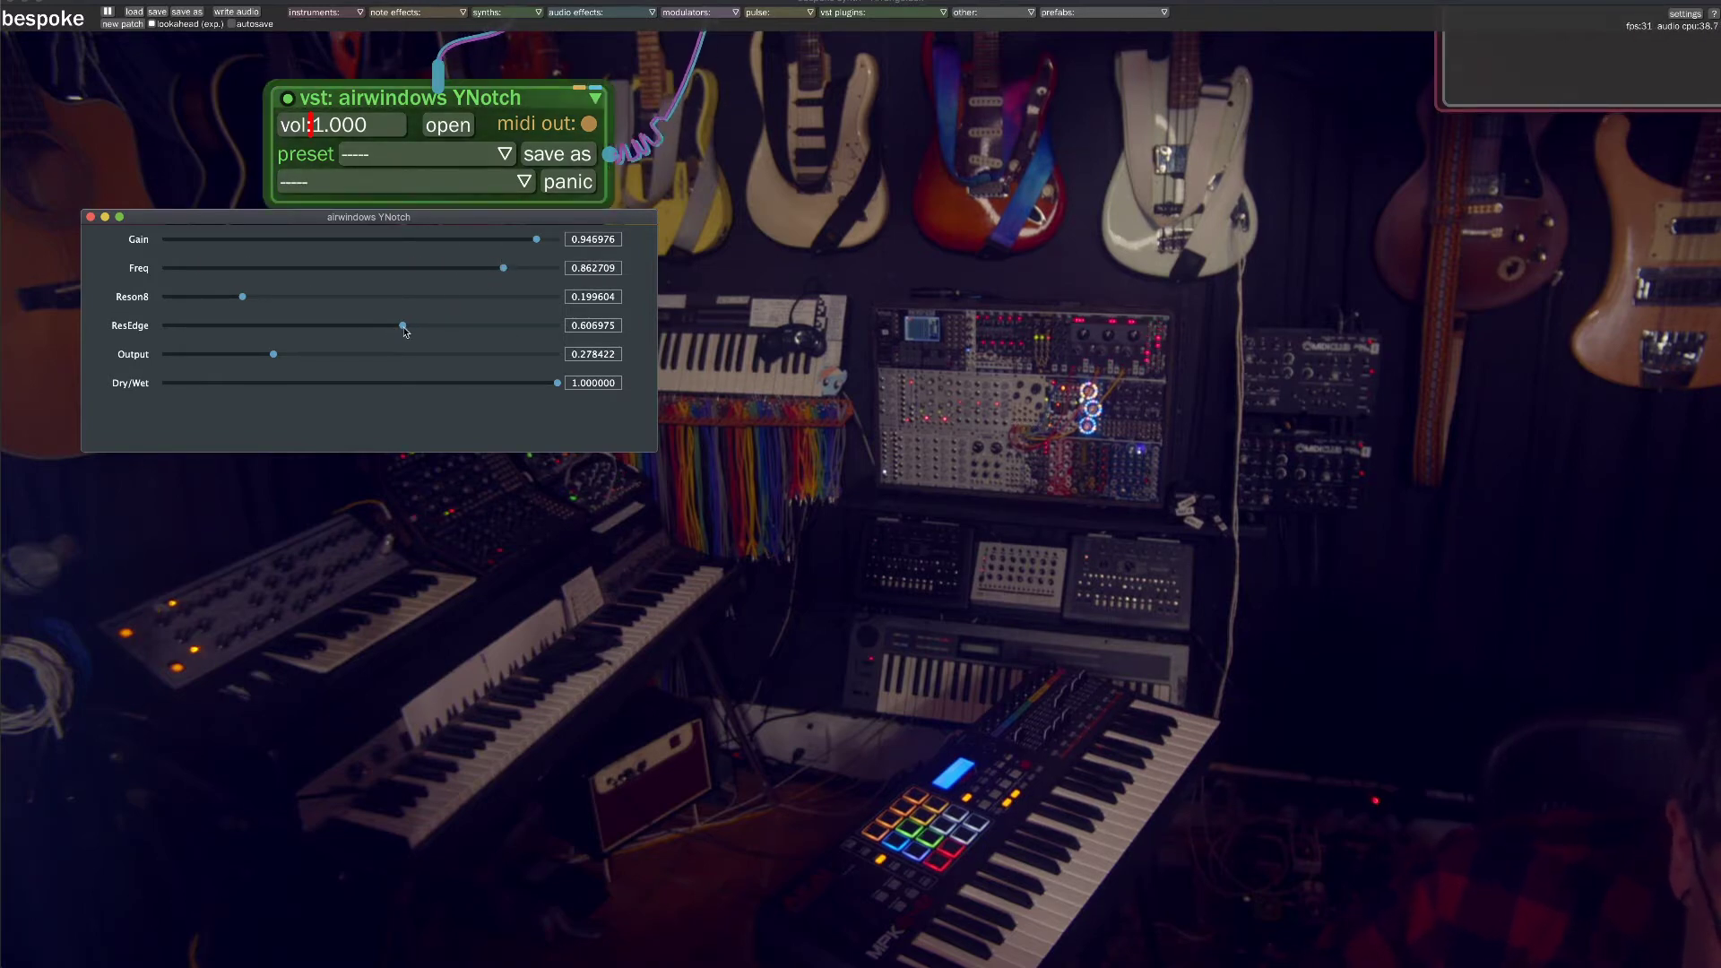
Set YNotch's ResEdge to about 0.91, Freq to about 0.57 and Gain to 1.
left_click_drag(402, 325, 521, 327)
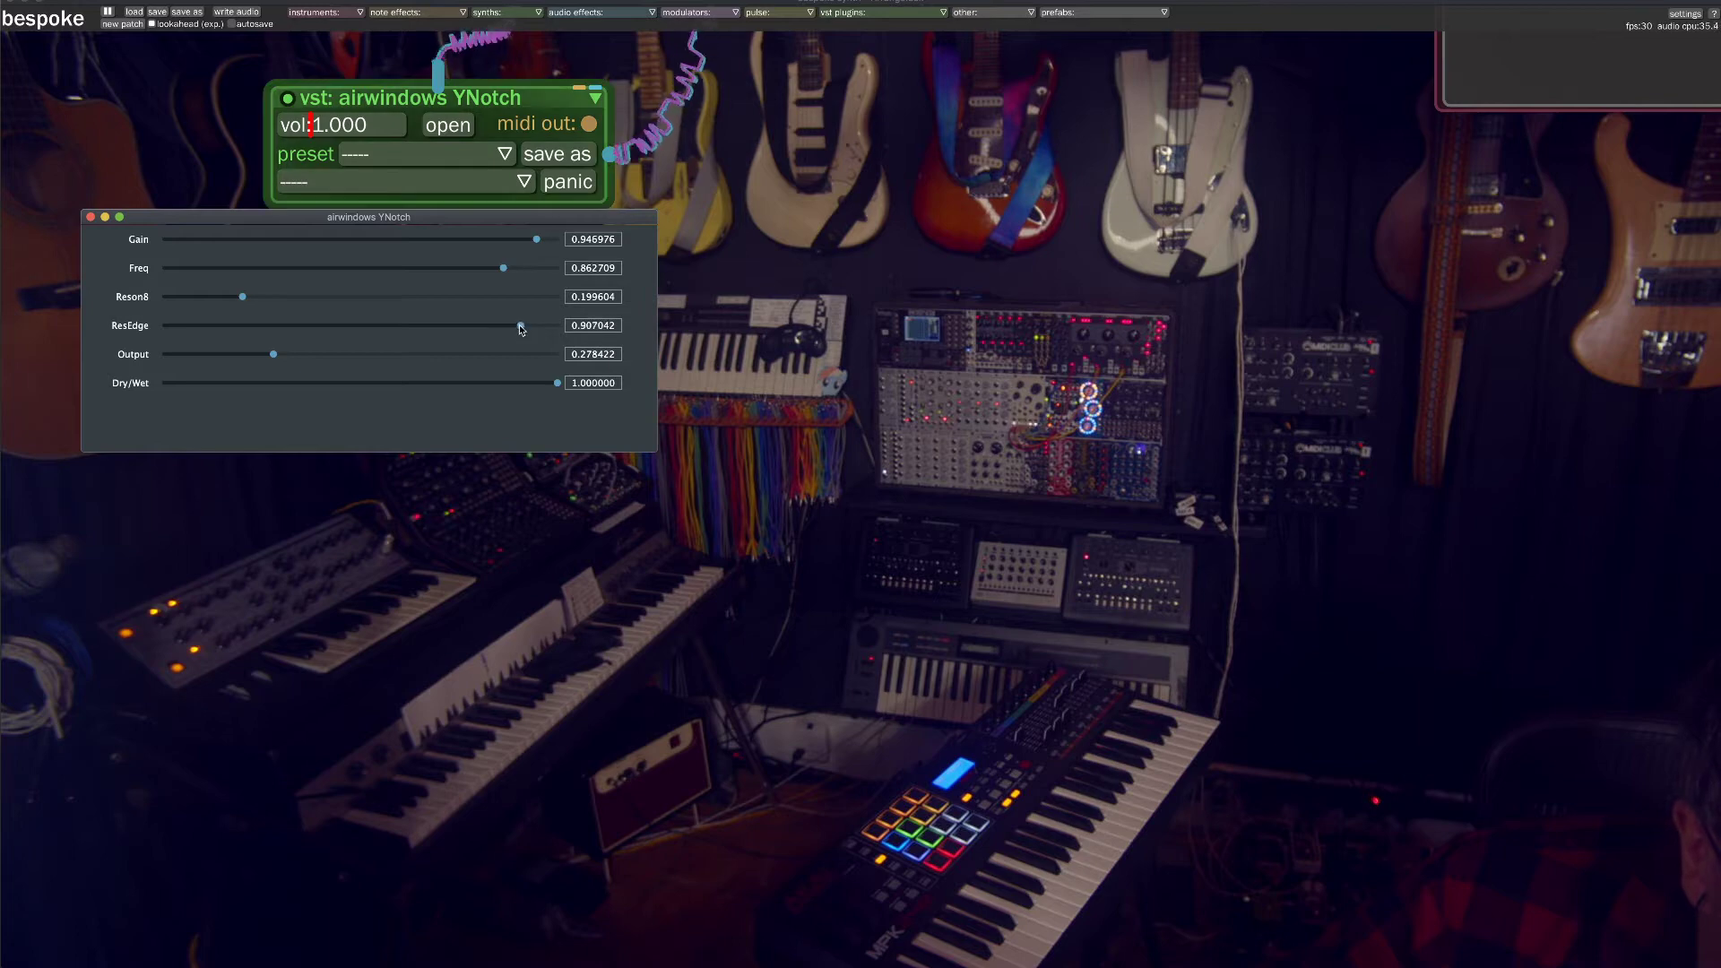
left_click_drag(502, 267, 263, 264)
left_click_drag(388, 251, 388, 251)
left_click_drag(537, 239, 565, 239)
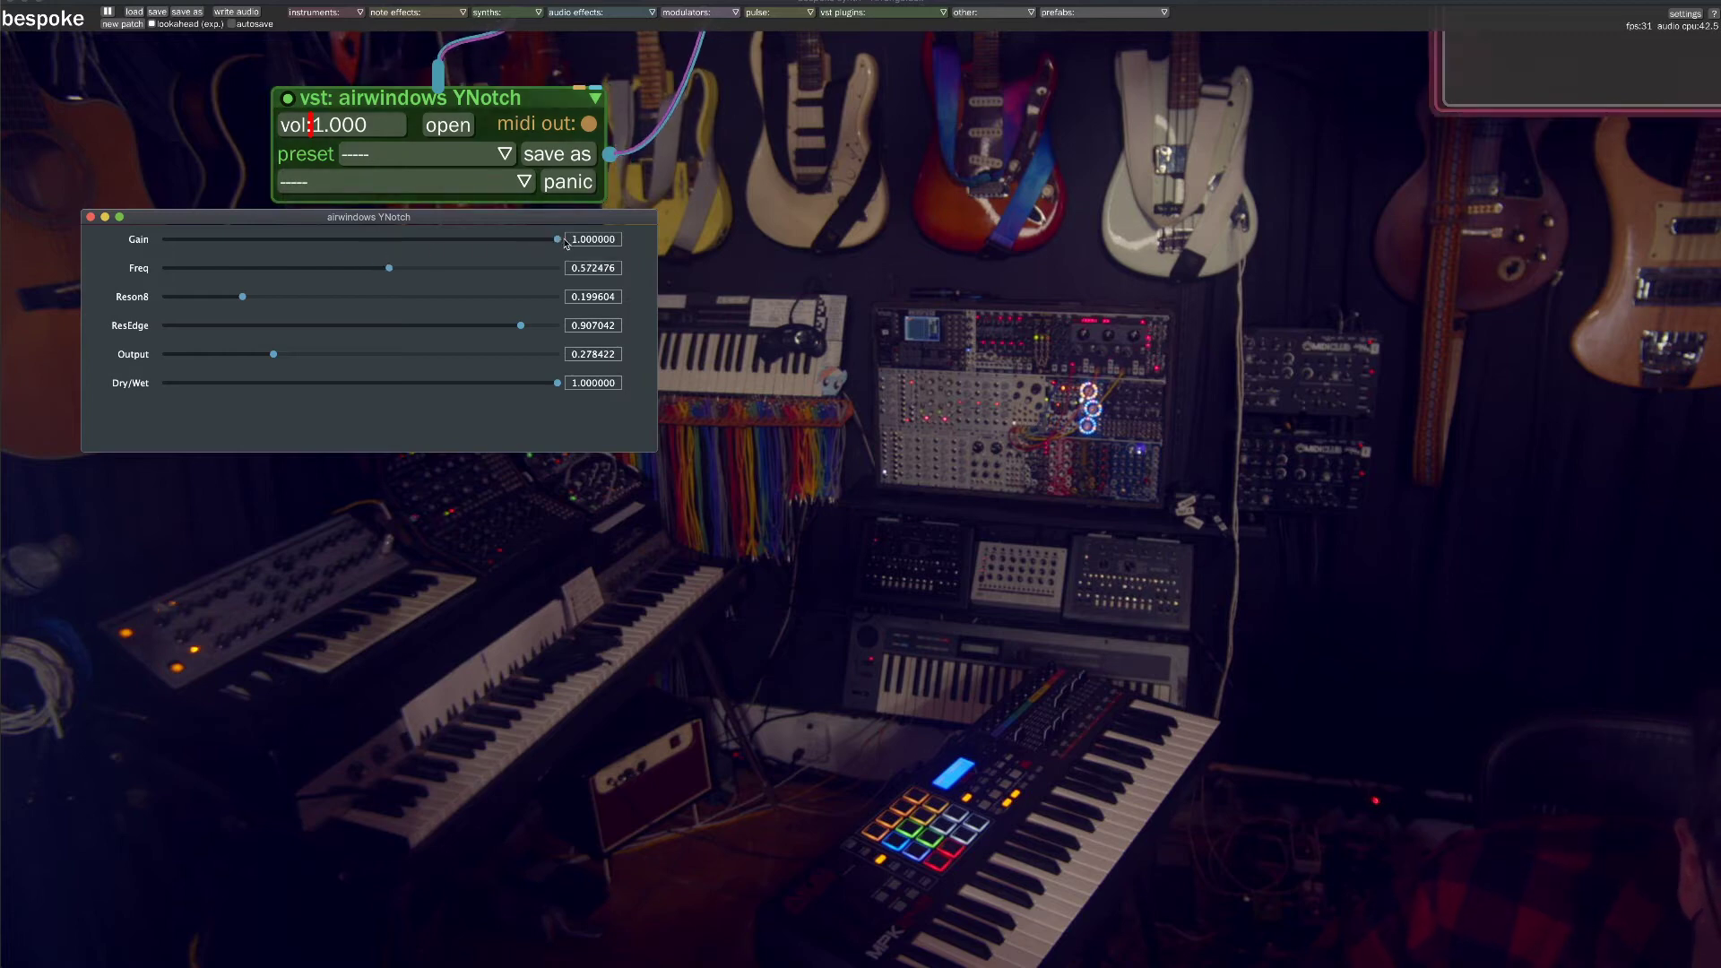
Set YNotch's Reson8 to about 0.27 and sweep Freq down to about 0.14 and up to about 0.51.
left_click_drag(244, 296, 269, 297)
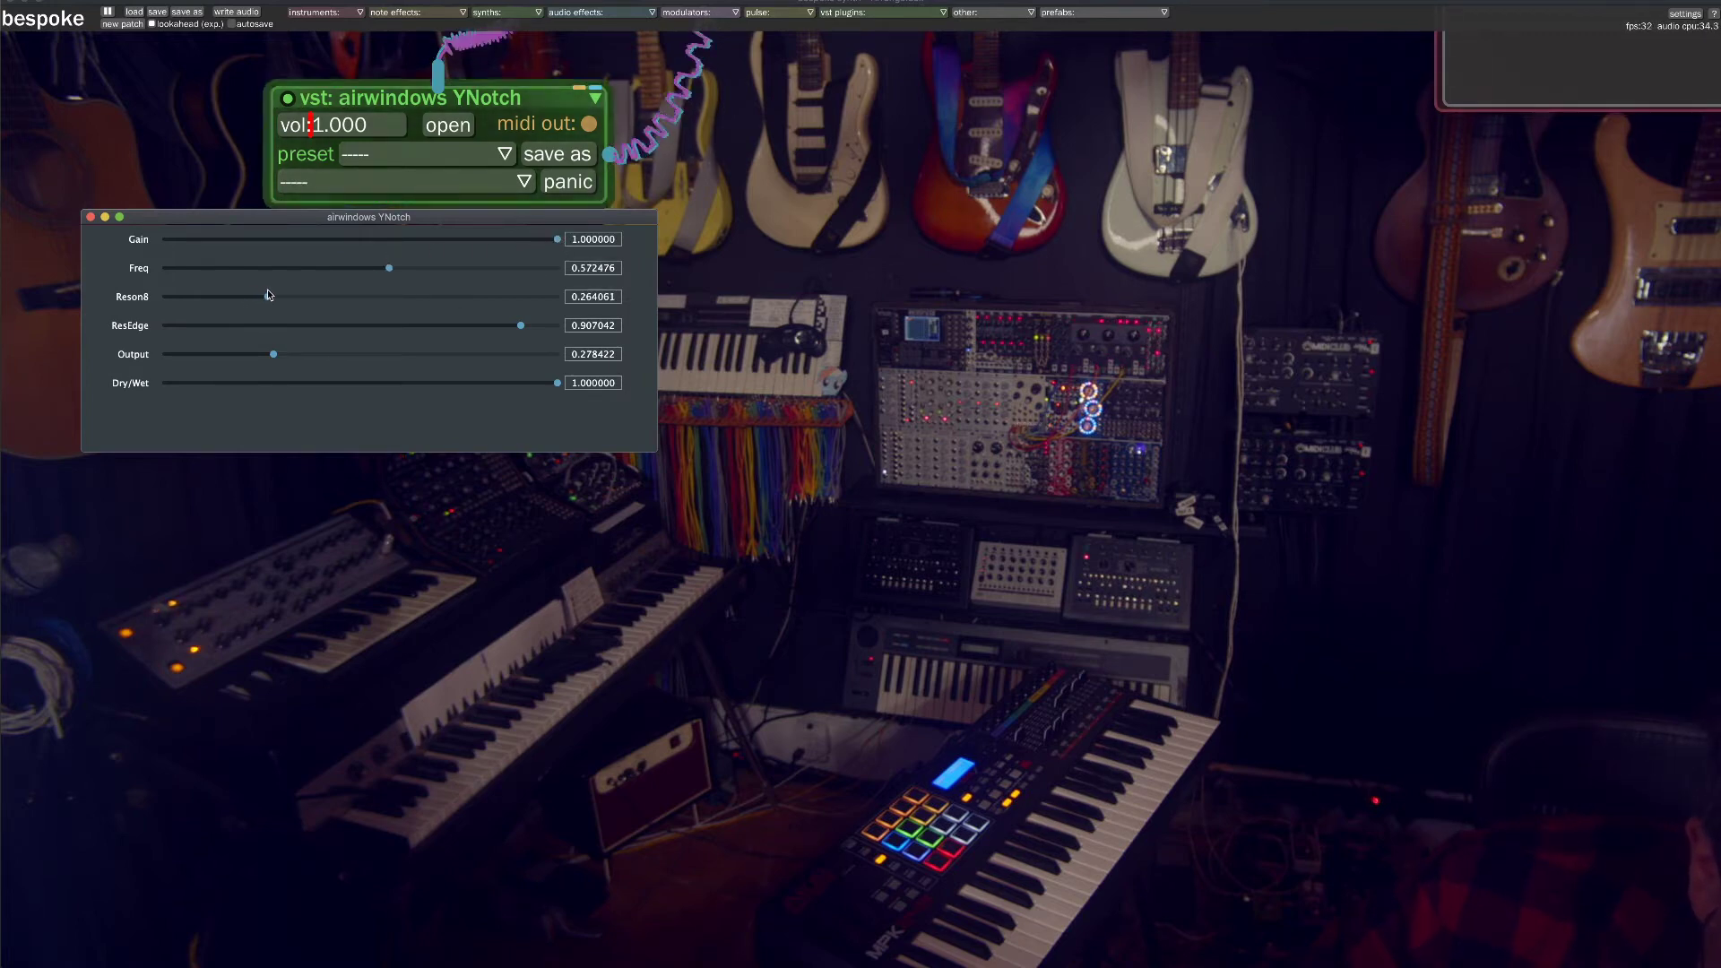
left_click_drag(388, 271, 335, 272)
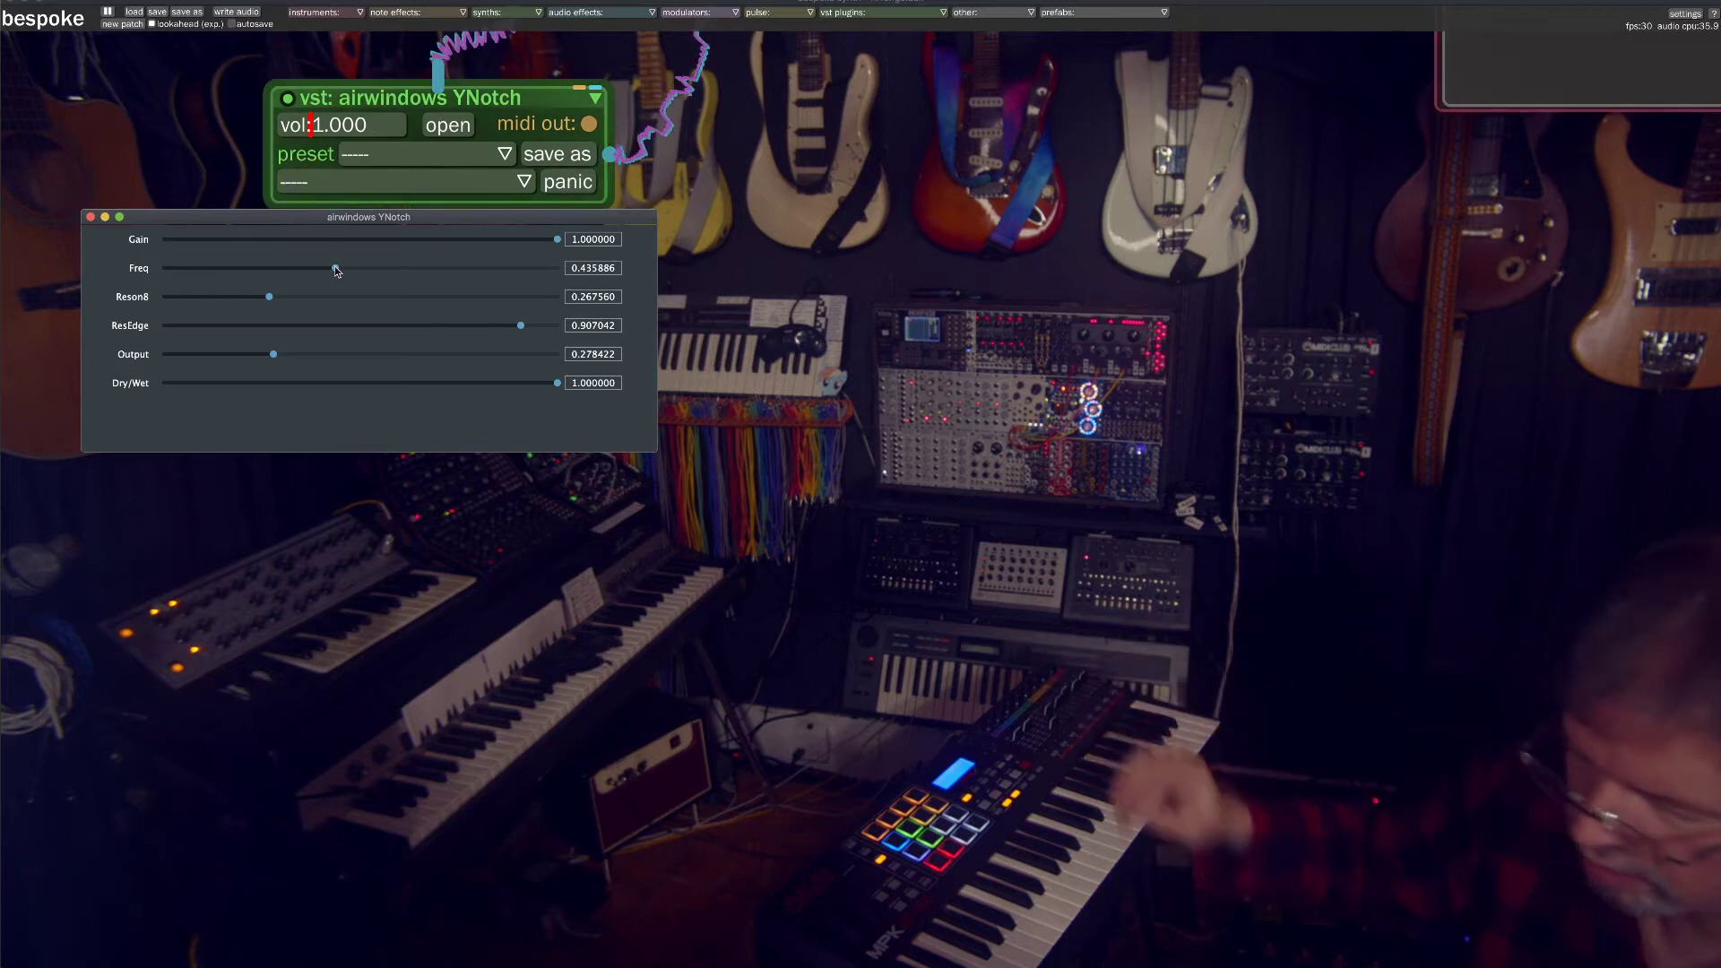
left_click_drag(336, 269, 220, 269)
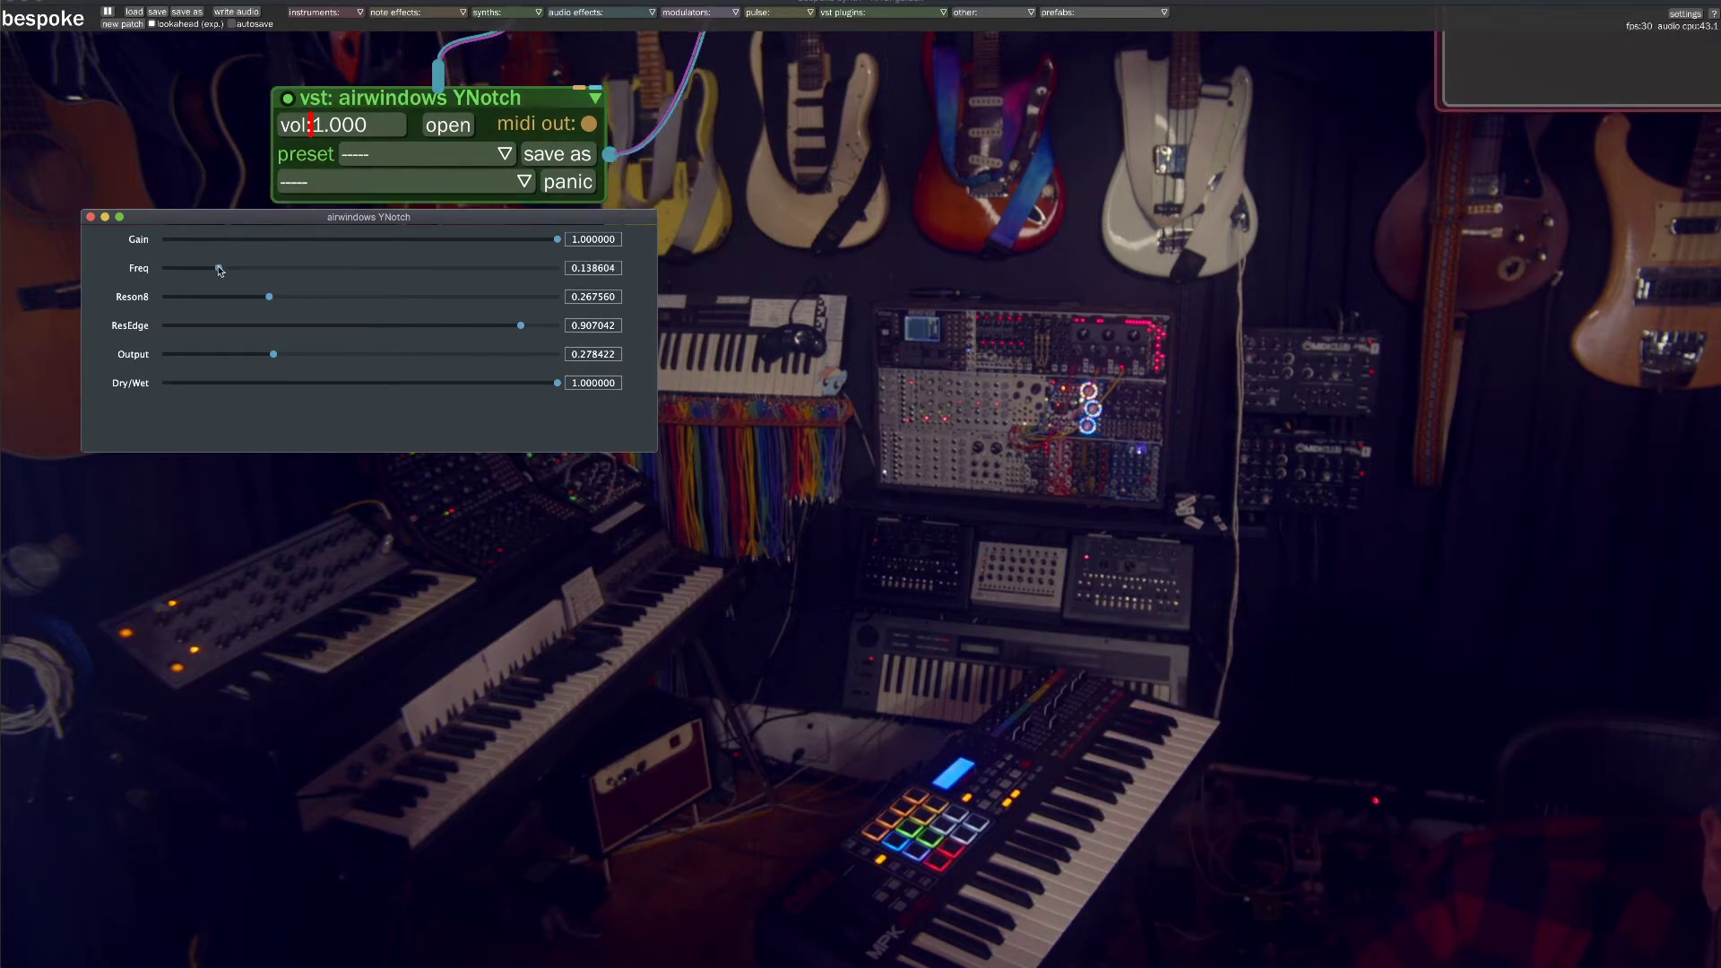
mouse_move(366, 282)
left_mouse_down()
mouse_move(334, 269)
mouse_move(368, 263)
mouse_move(293, 261)
mouse_move(324, 270)
mouse_move(272, 301)
mouse_move(289, 267)
mouse_move(224, 267)
mouse_move(363, 267)
left_mouse_up()
Try YNotch's ResEdge at 1, and settle on Reson8 about 0.22, Freq about 0.42 and ResEdge about 0.88.
left_click_drag(521, 326, 565, 326)
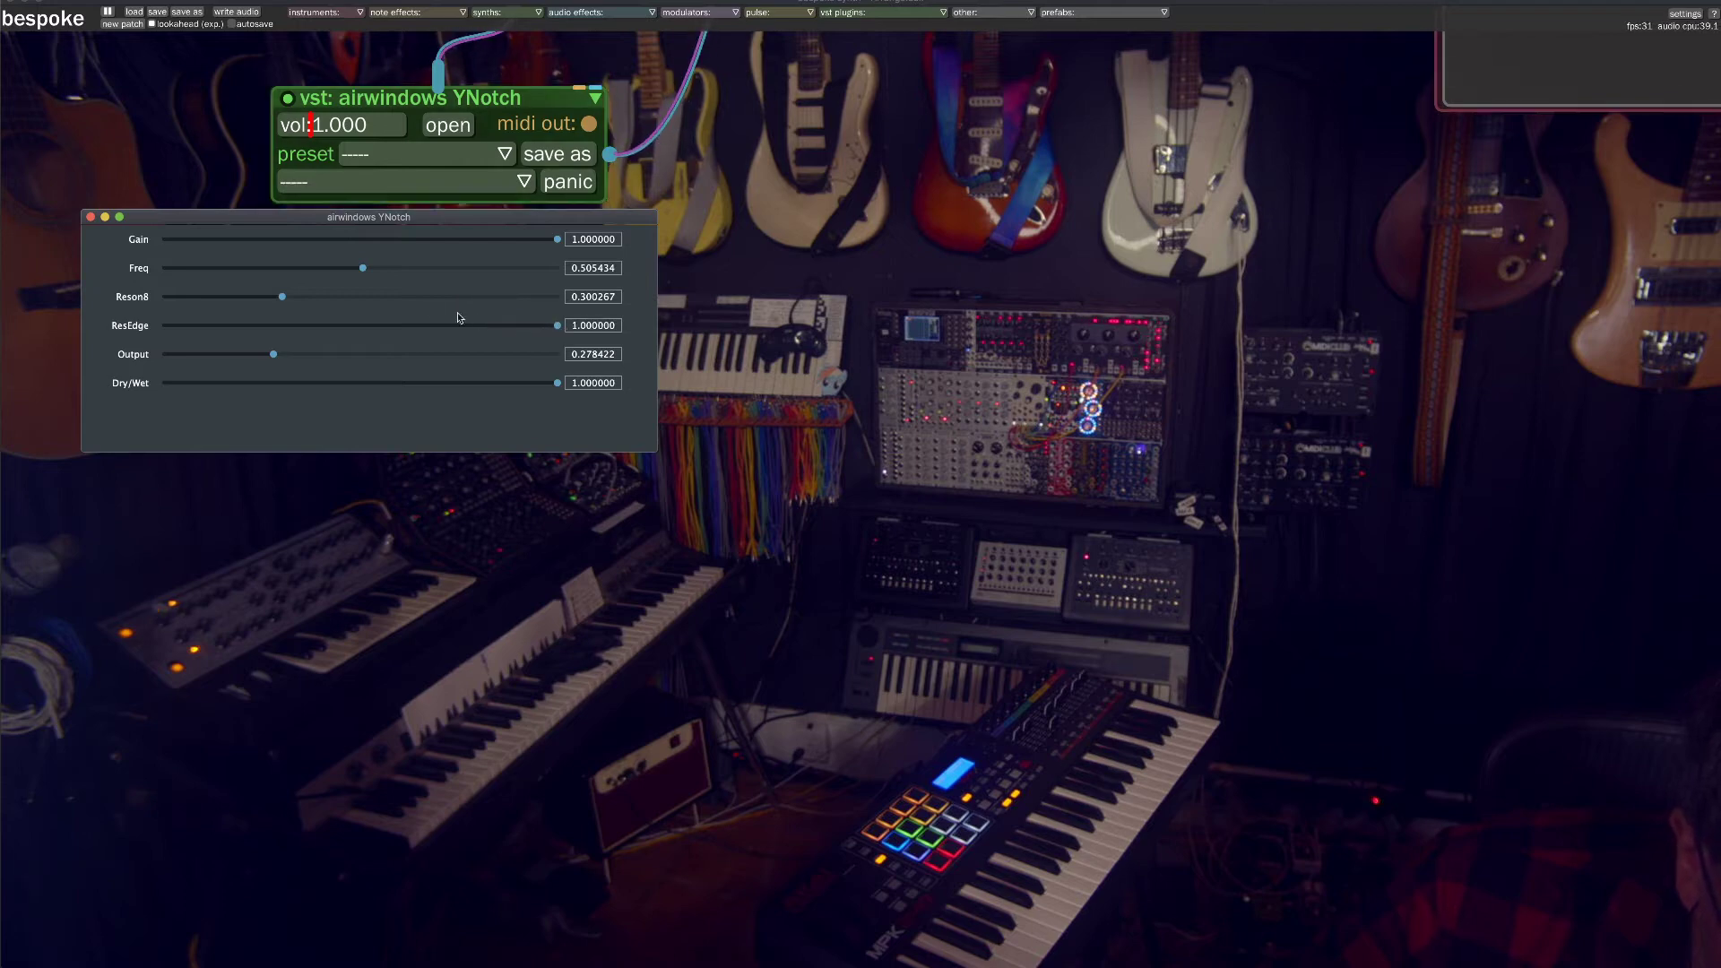
left_click_drag(367, 268, 293, 281)
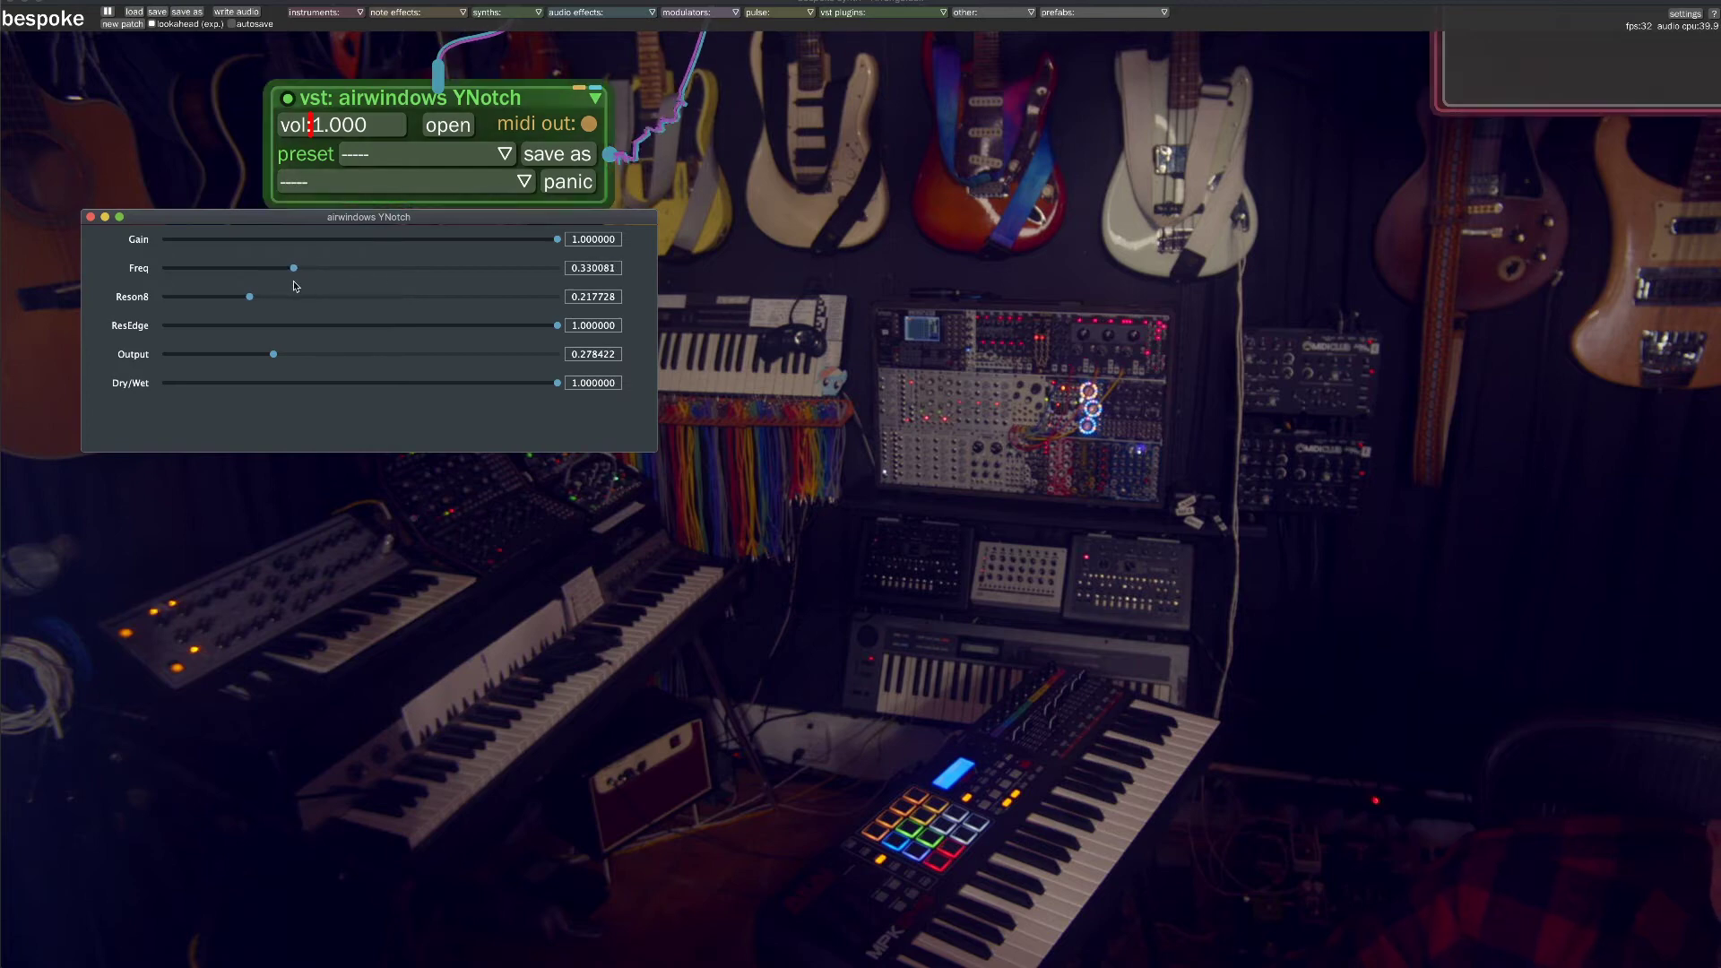
left_click_drag(557, 326, 509, 336)
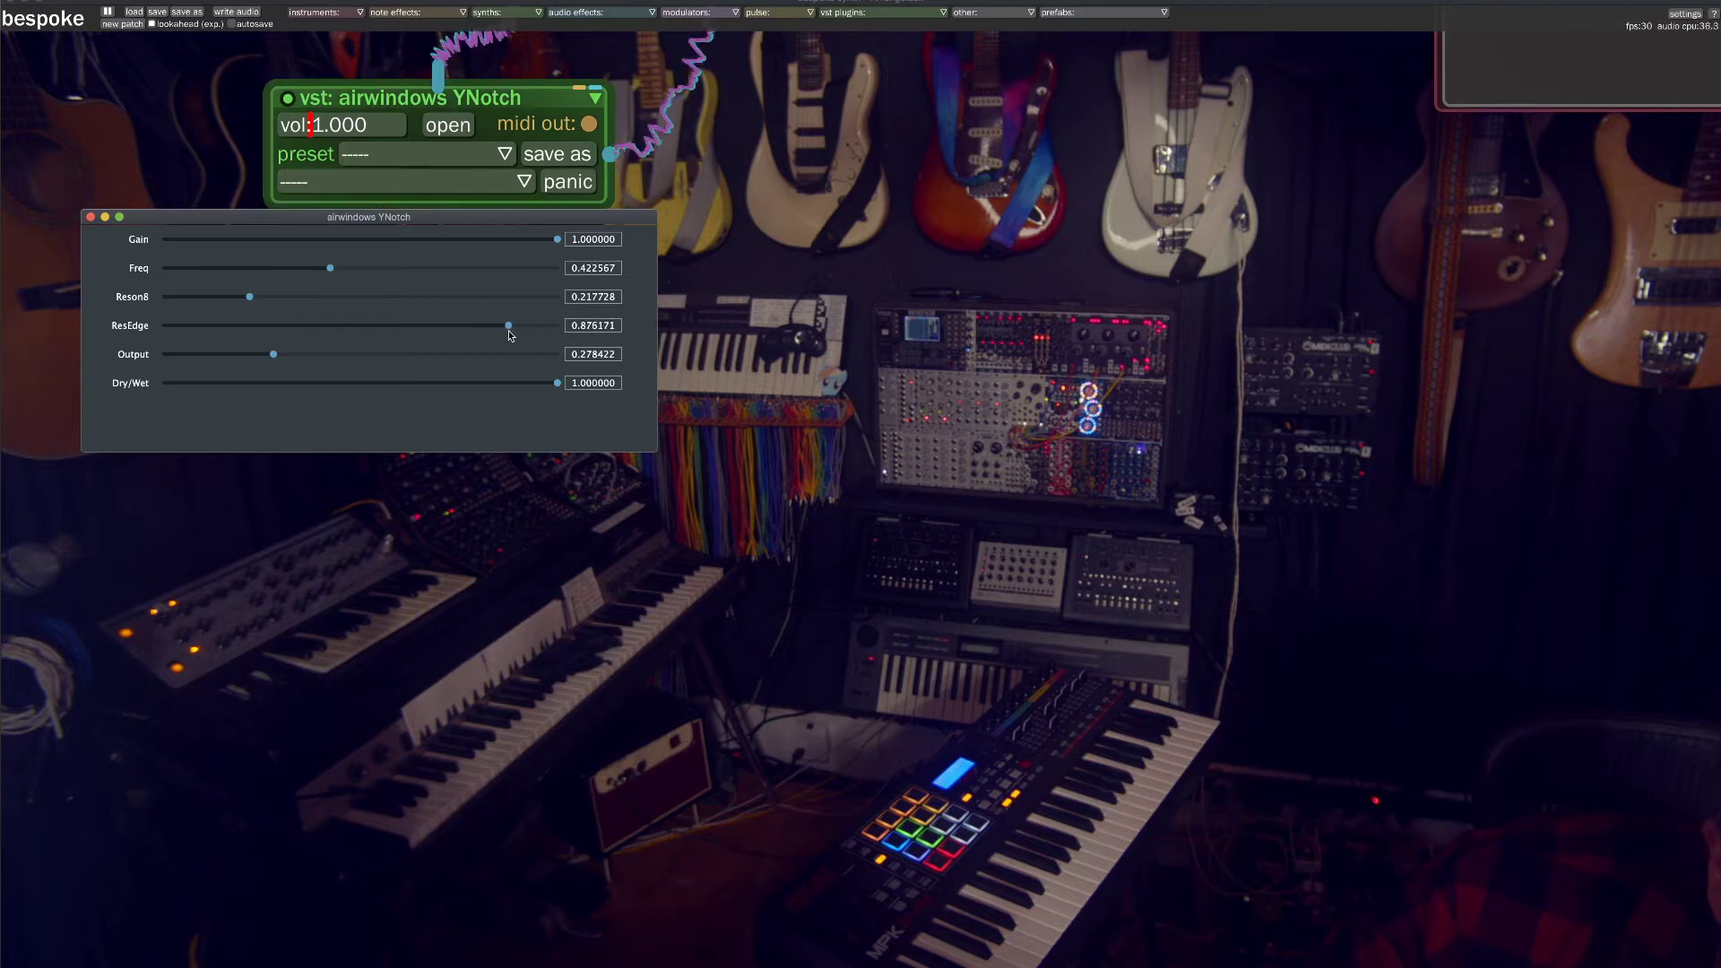
Close the YNotch plugin window and expose its Freq parameter as a slider on the Bespoke module.
left_click(91, 217)
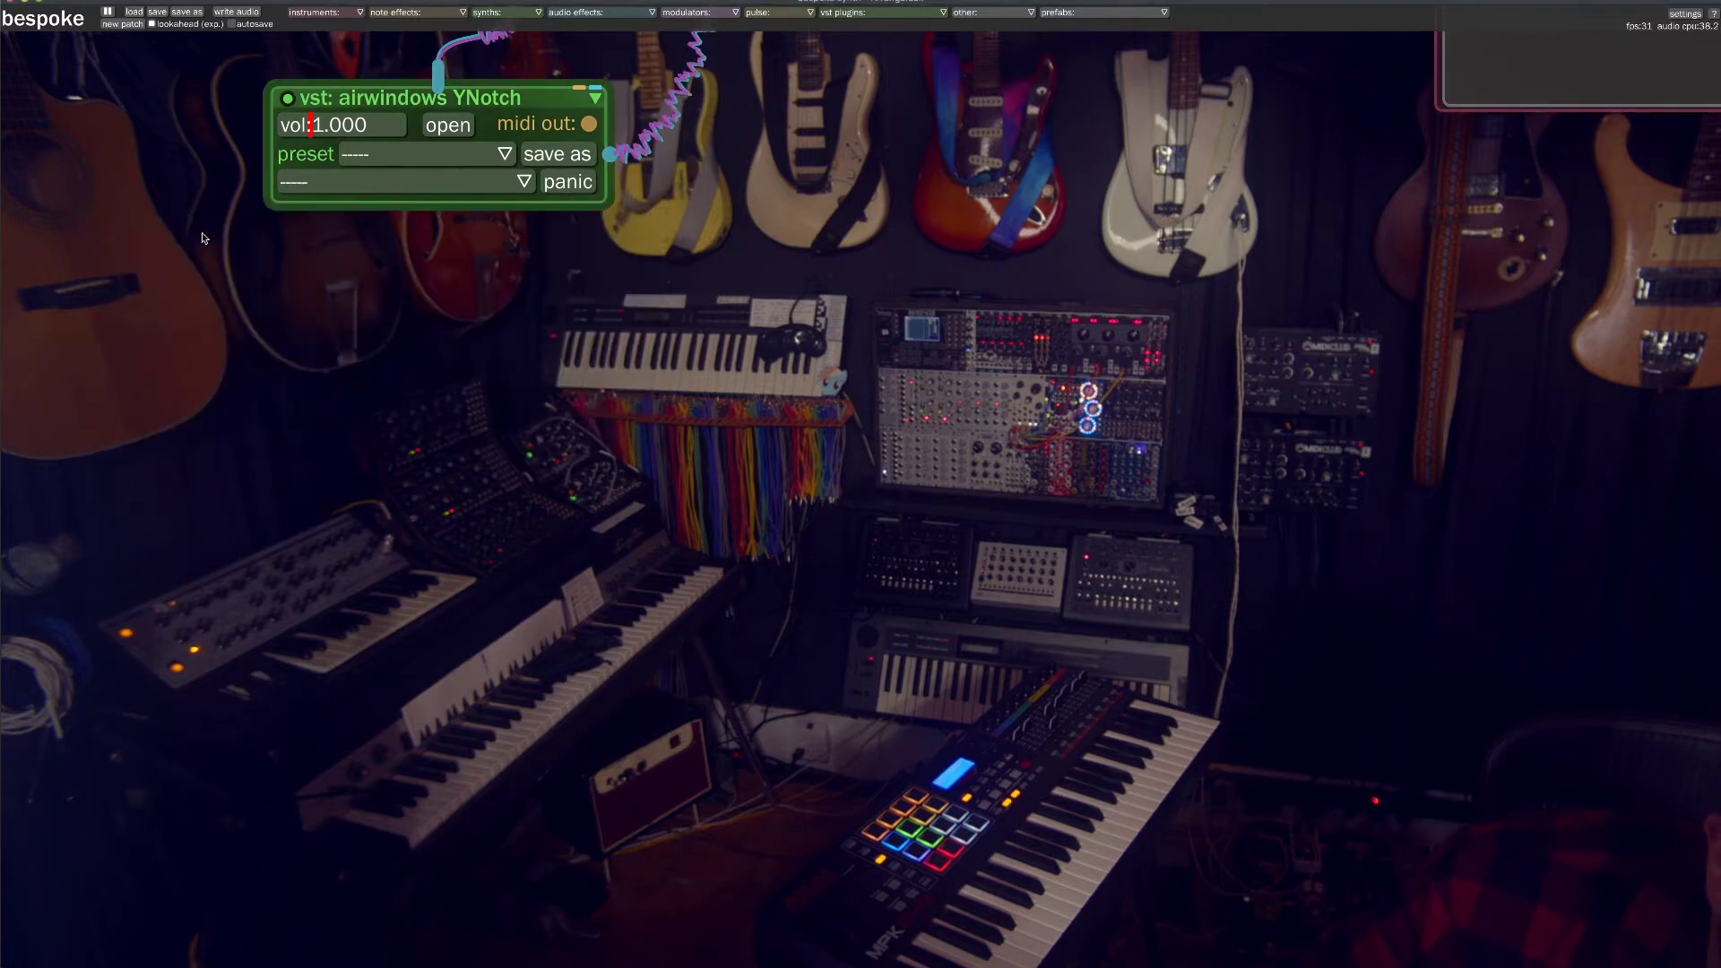
scroll(799, 218, "up", 3)
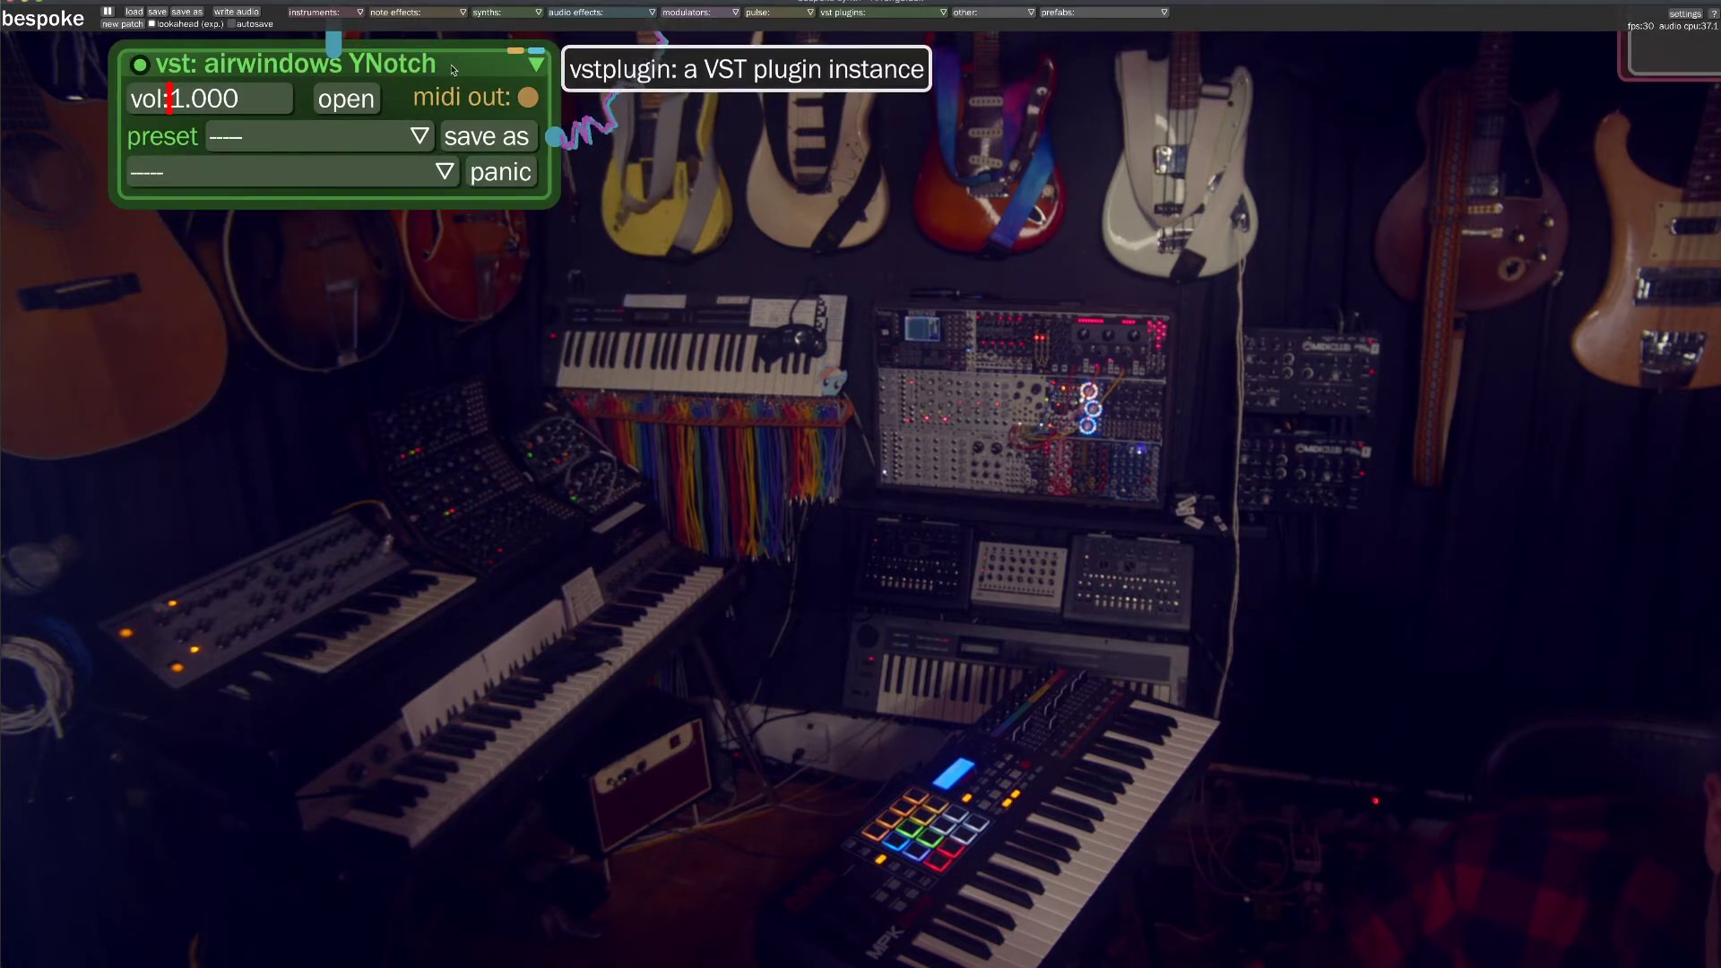
left_click_drag(453, 70, 517, 149)
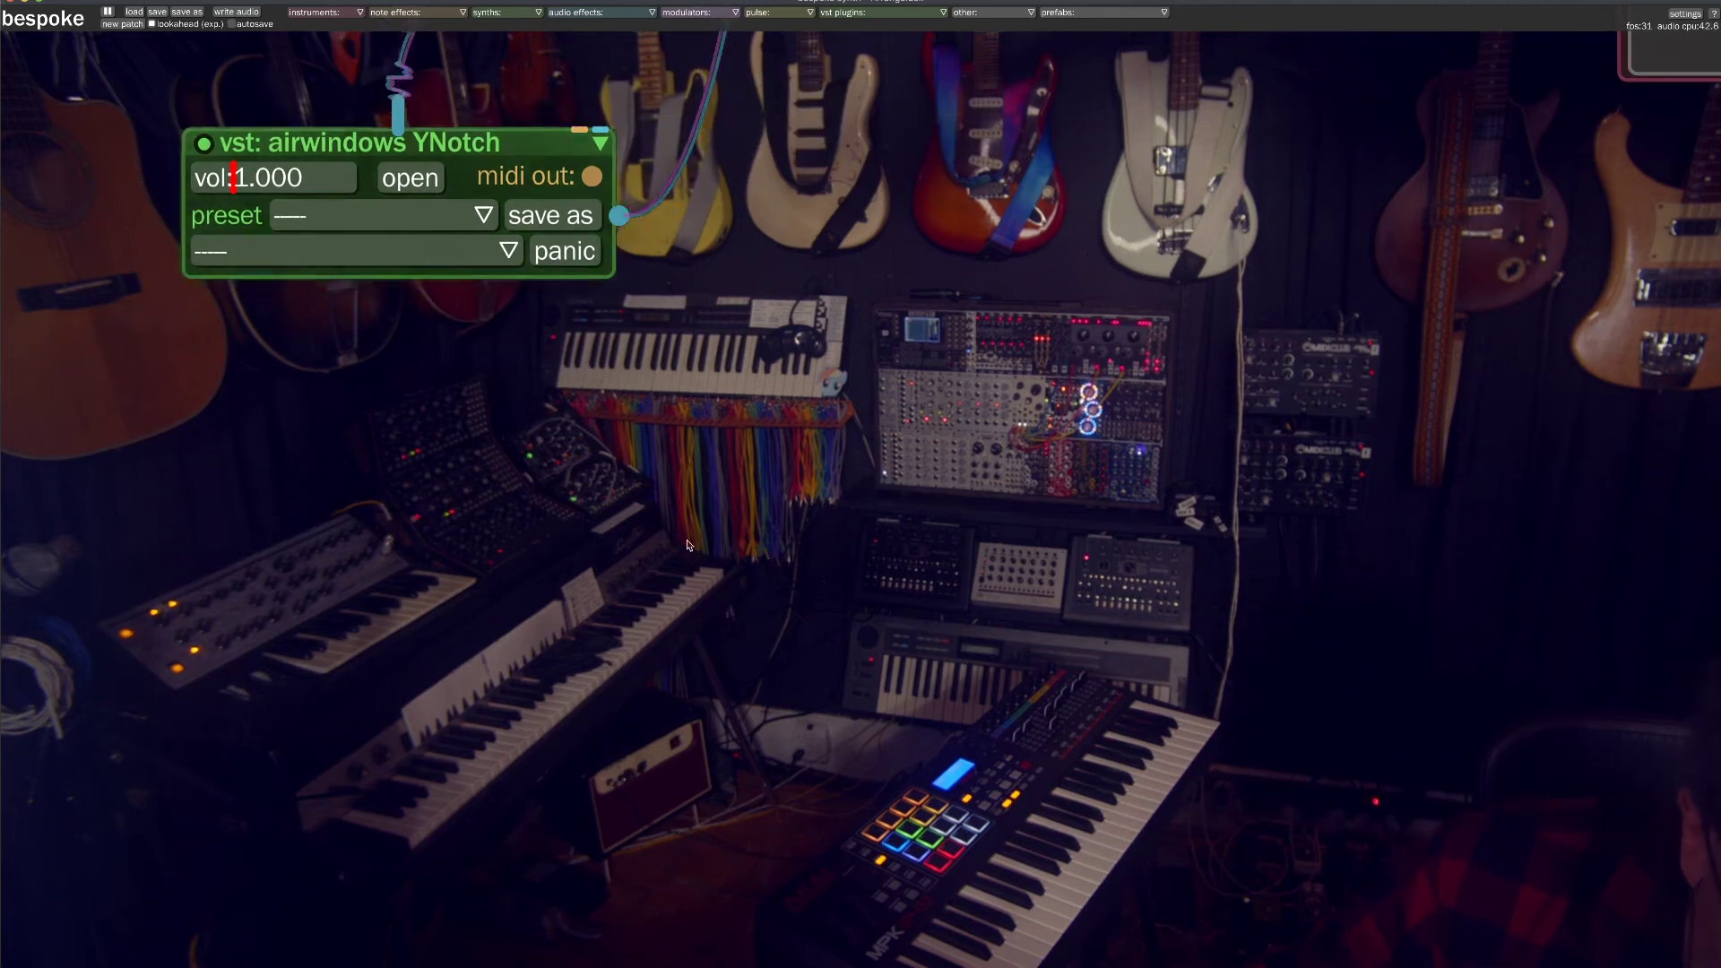
left_click(259, 251)
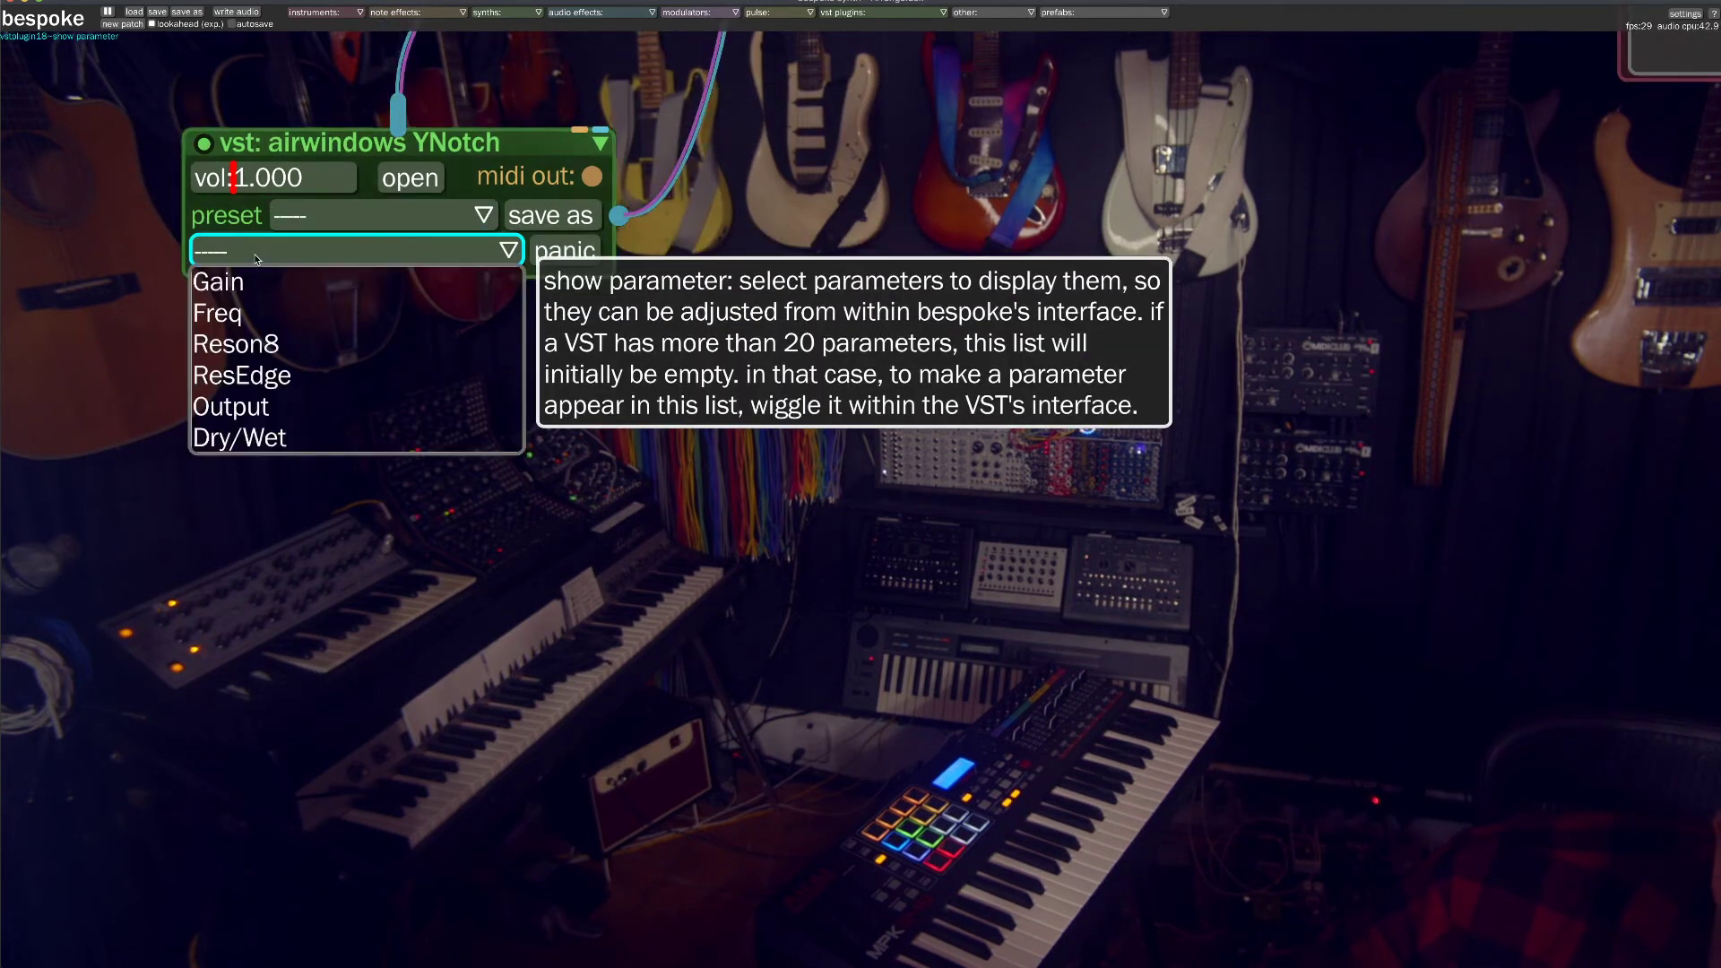
left_click(235, 313)
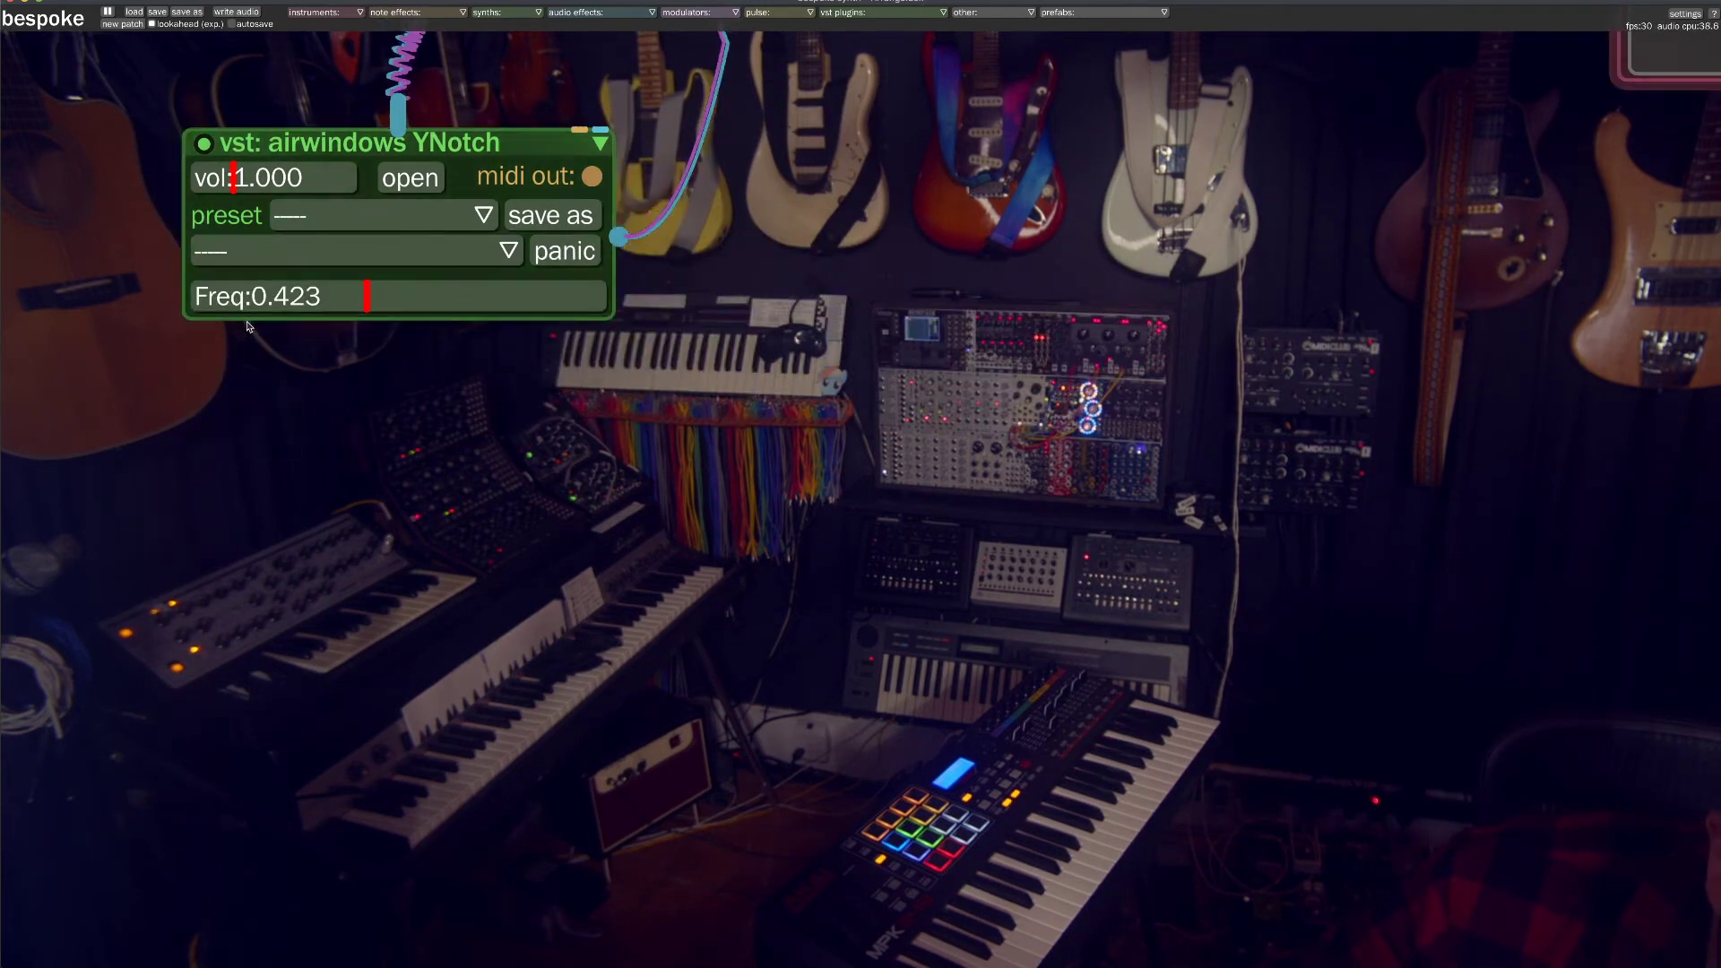
Add an LFO to the module's Freq slider with an 8n interval and the s&h waveform.
right_click(251, 298)
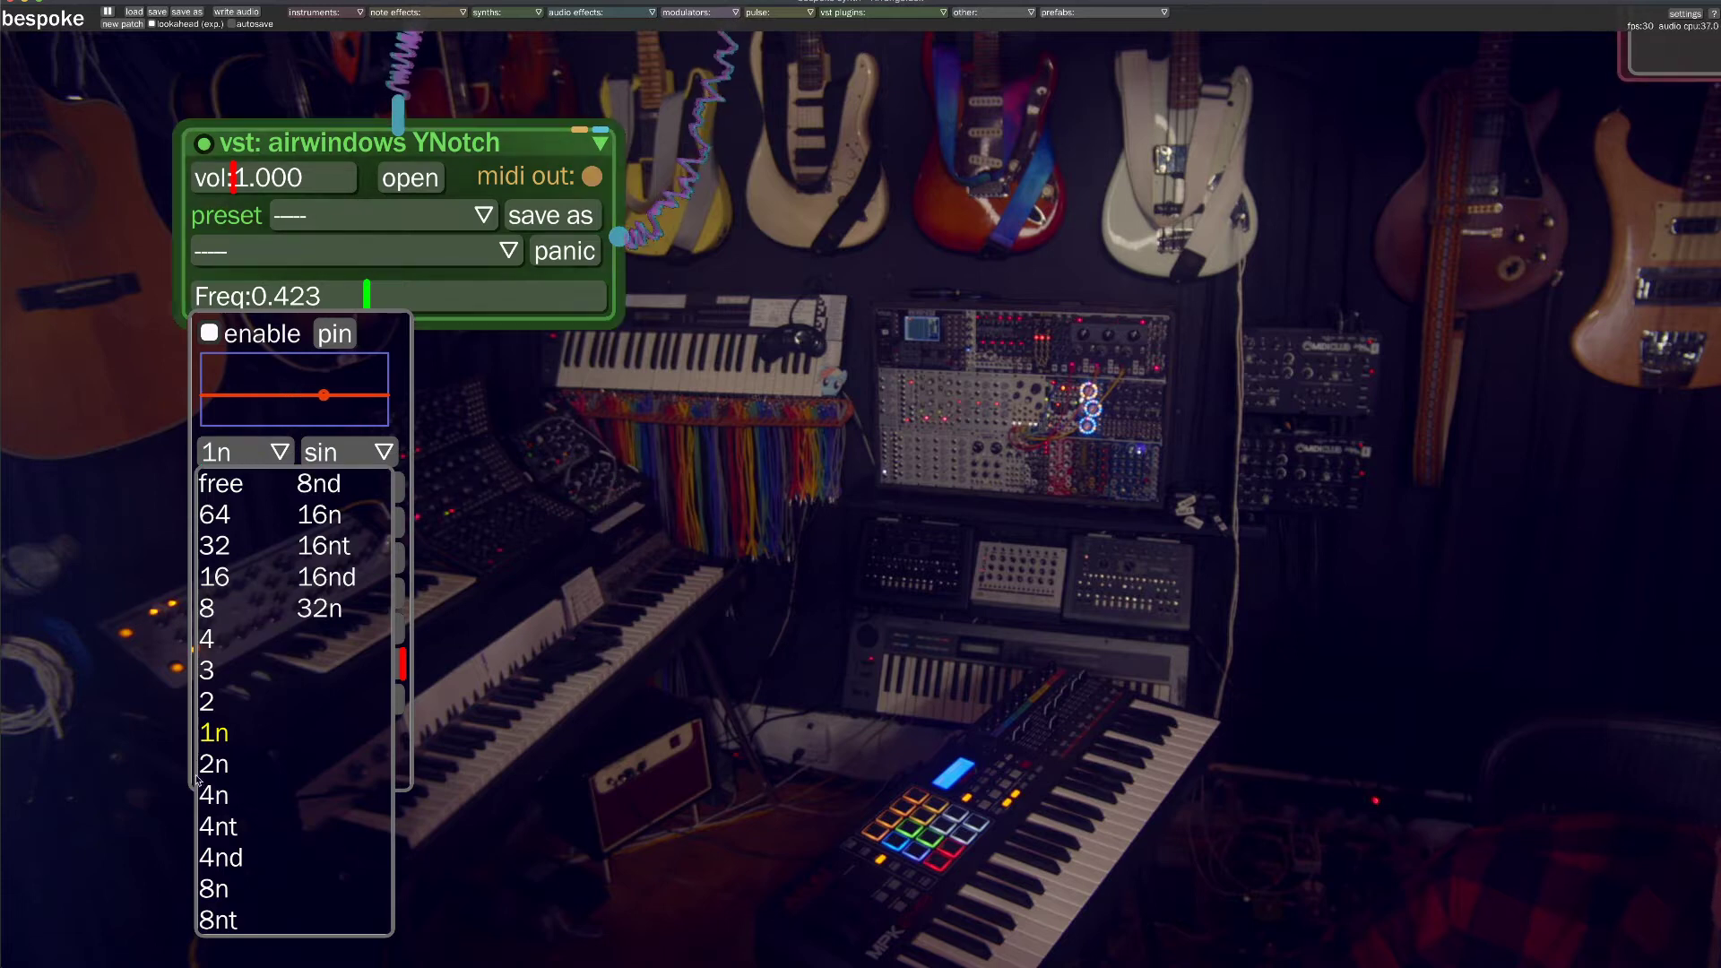
left_click(243, 898)
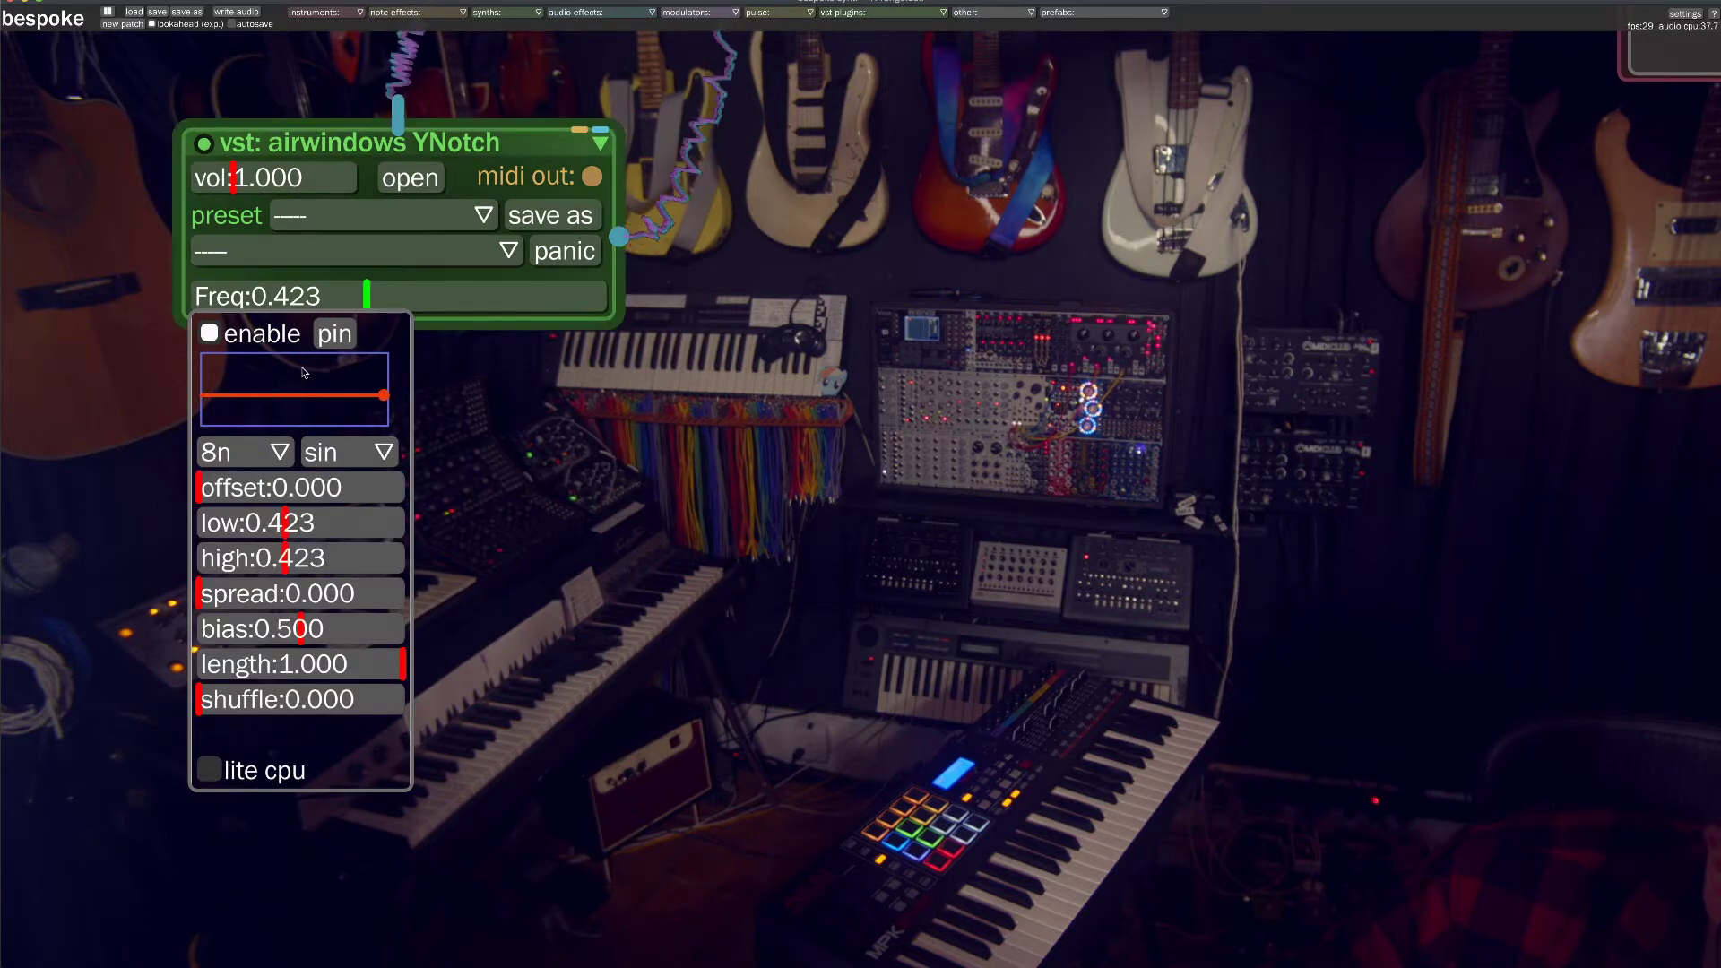
left_click(340, 479)
left_click(343, 448)
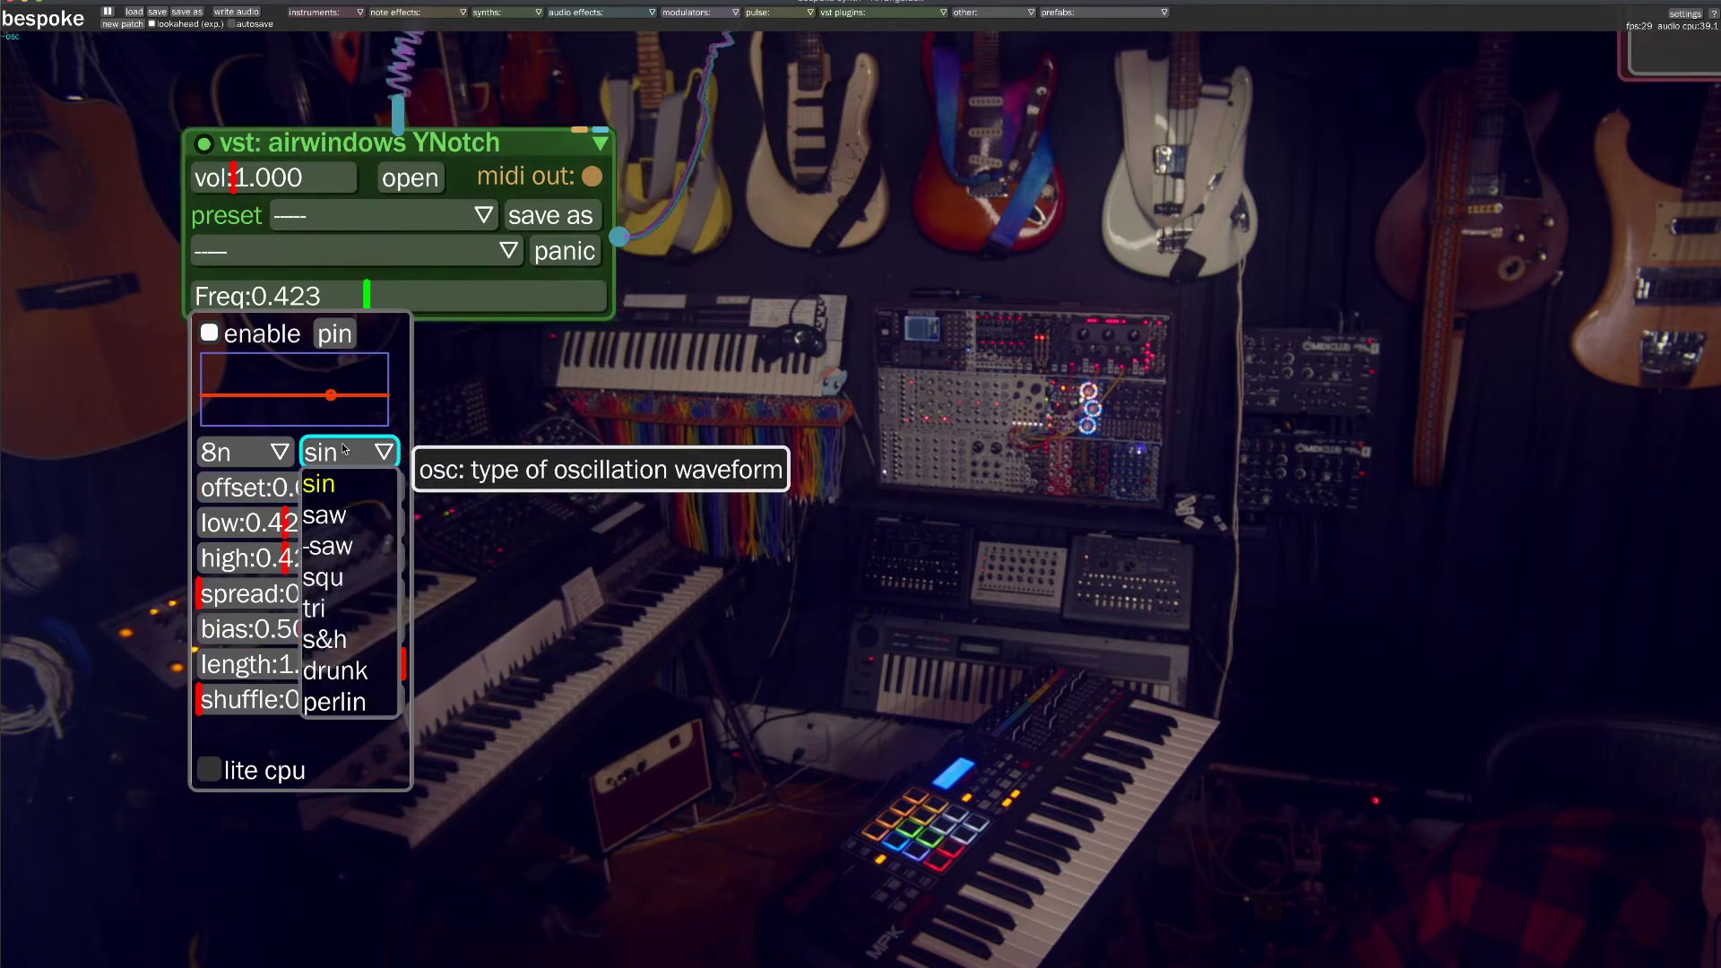
left_click(344, 642)
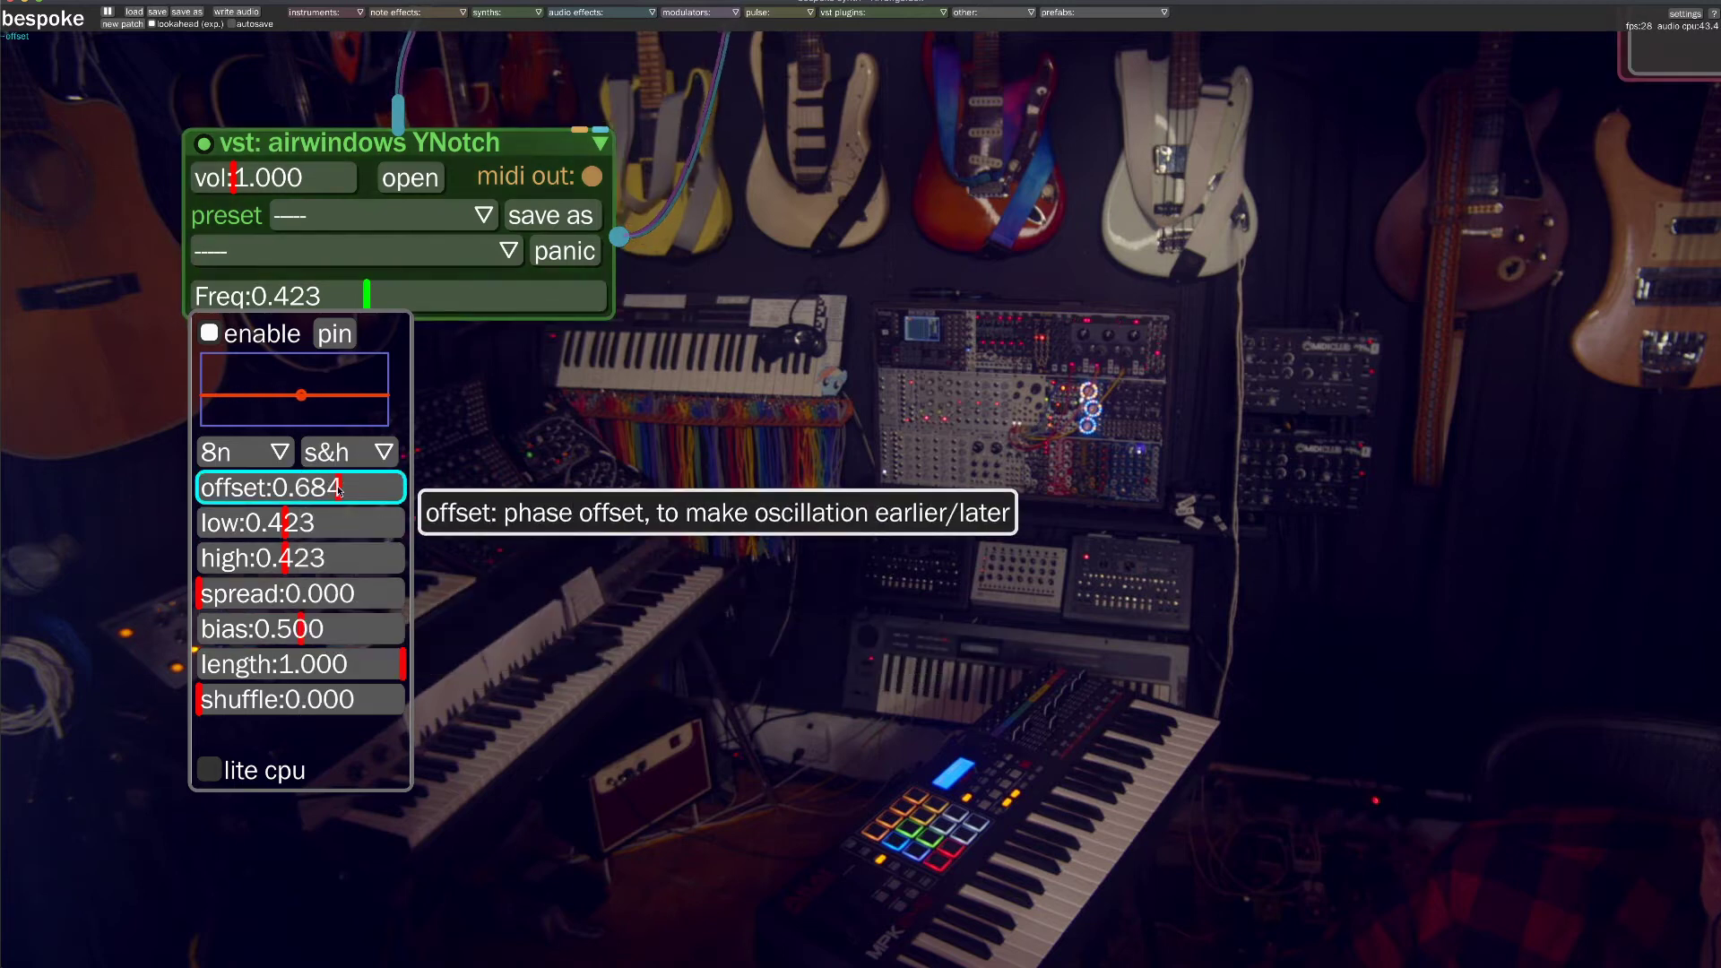
Set the Freq LFO's offset to about 0.43, its low value to about 0.13 and its interval to 16n.
left_click_drag(339, 487, 266, 521)
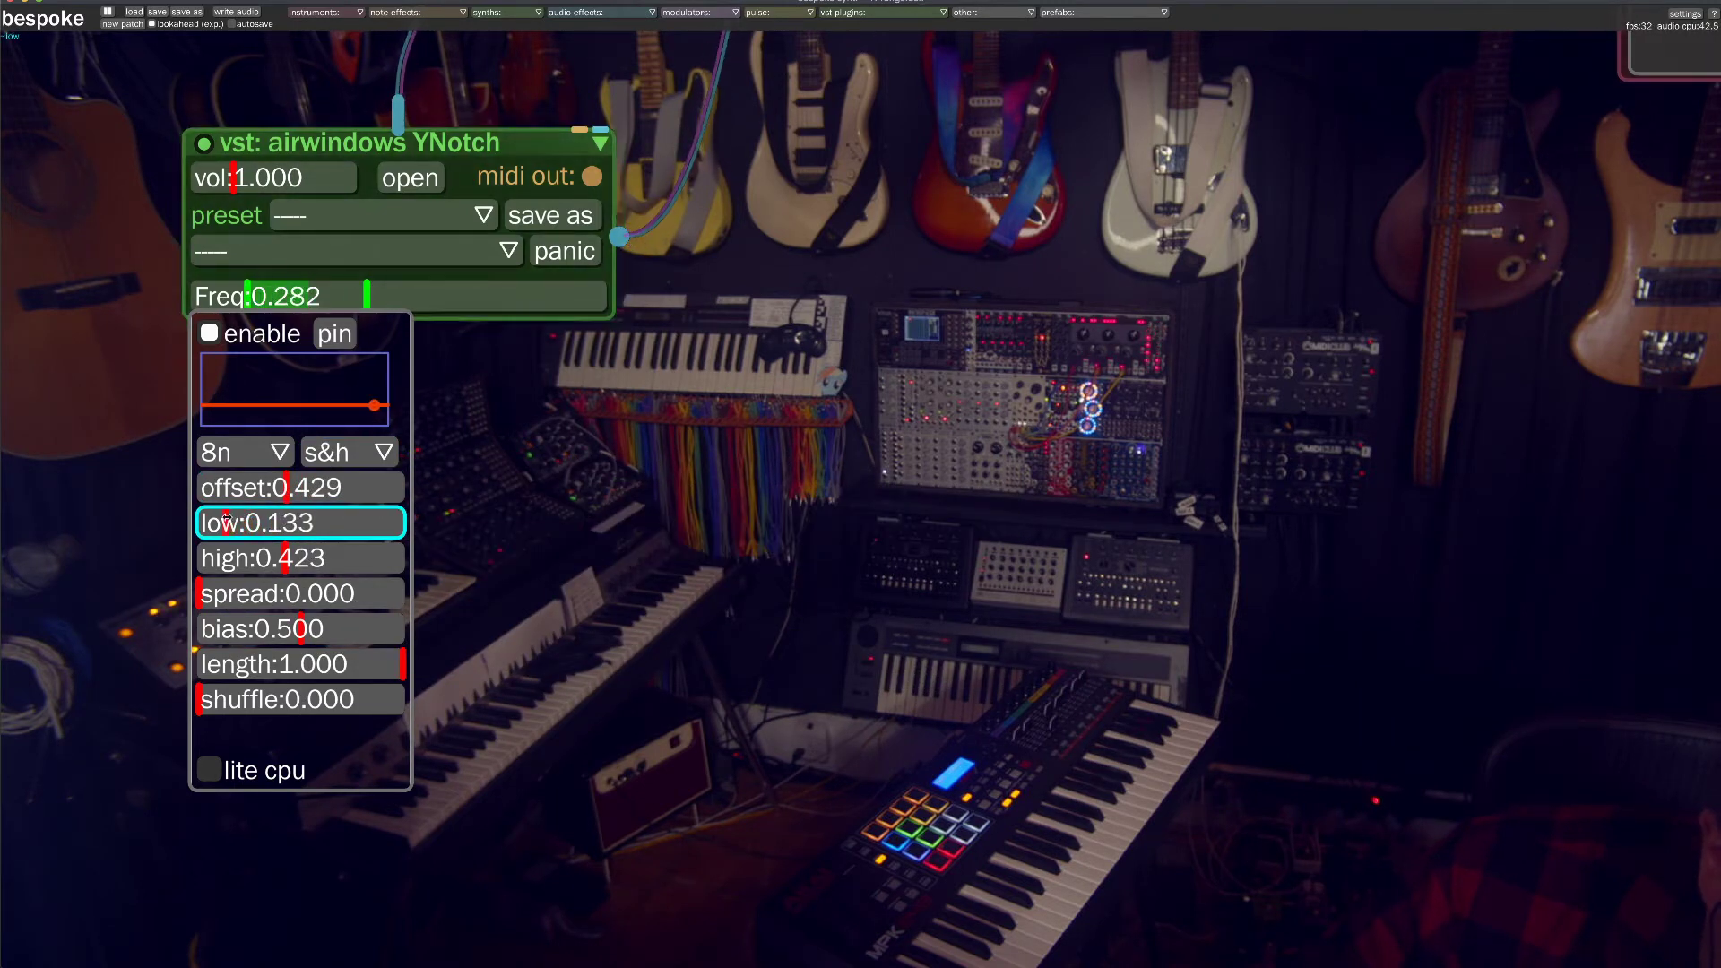
left_click(269, 452)
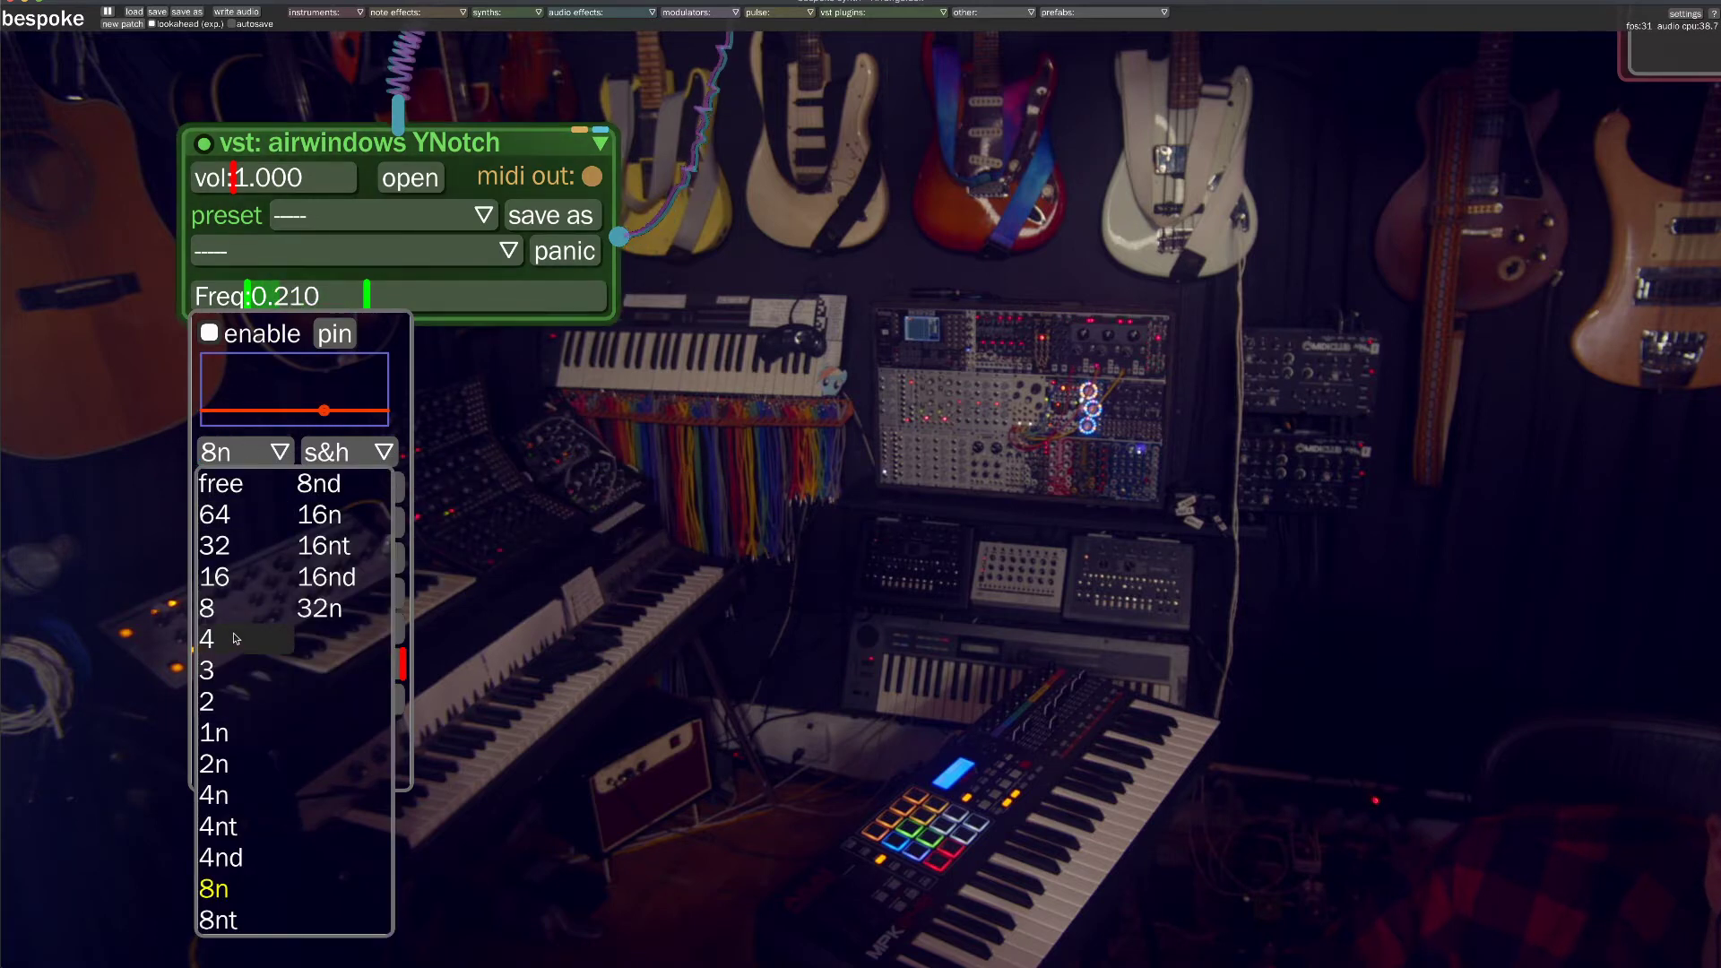
left_click(333, 516)
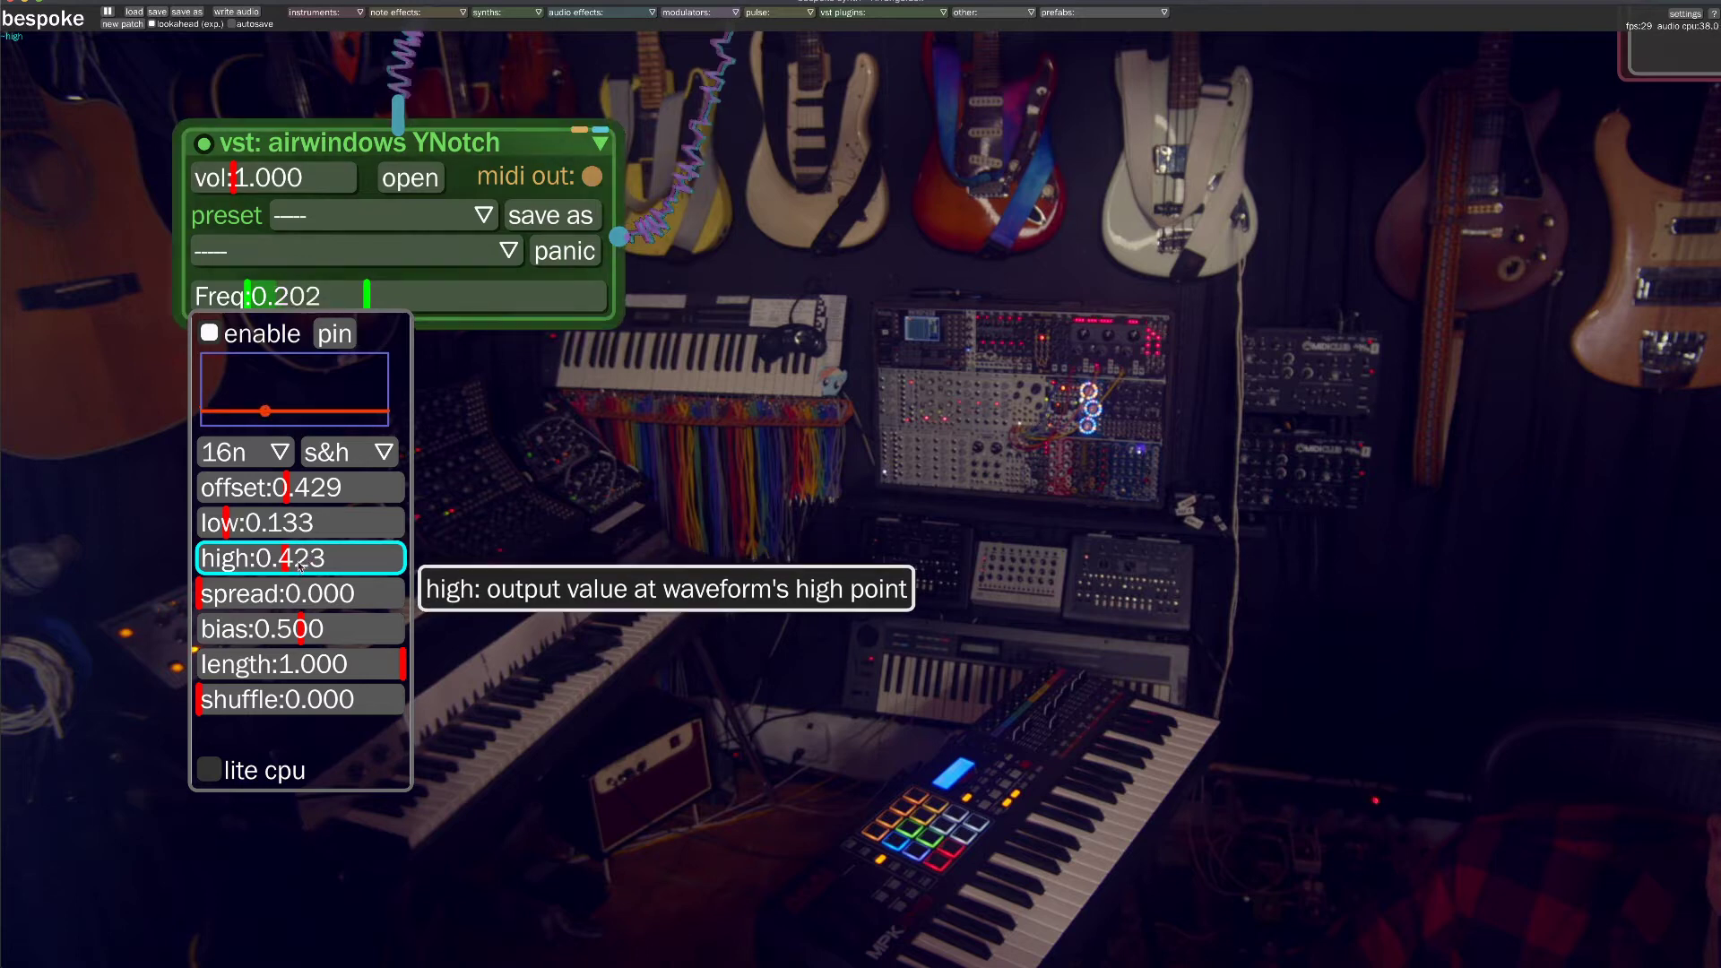
Set the Freq LFO's low value to about 0.03 and its high value to about 0.79, and toggle the YNotch module's enabled state.
left_click_drag(293, 557, 366, 553)
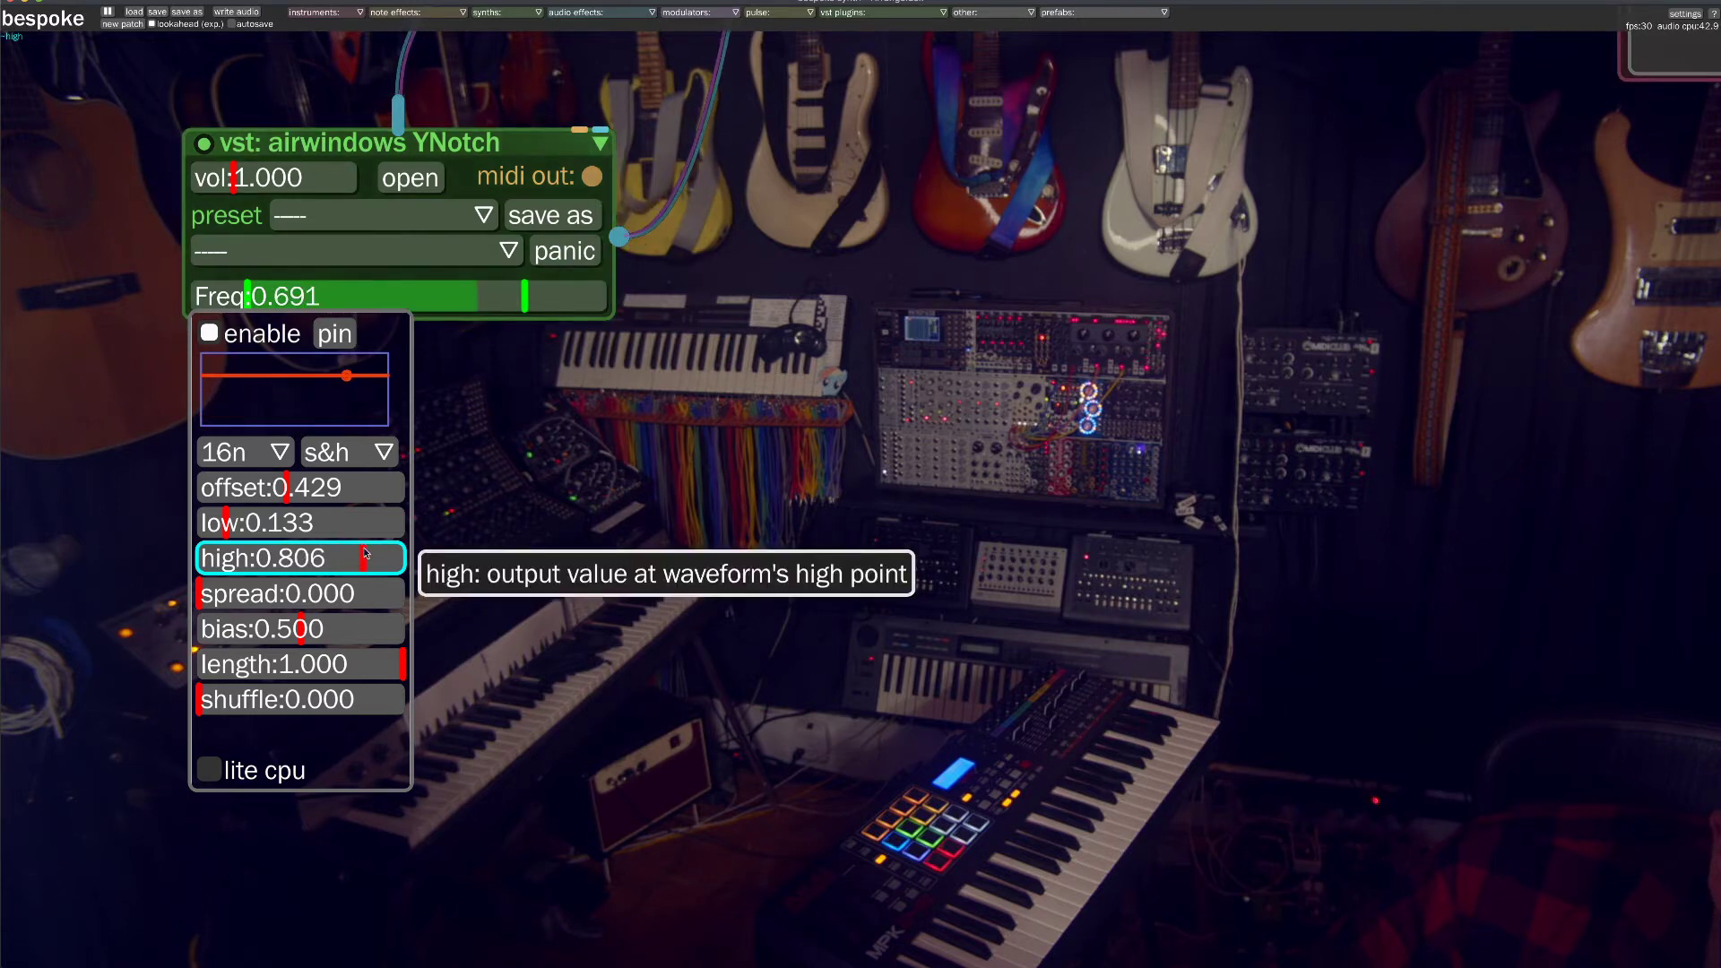
left_click_drag(225, 526, 205, 525)
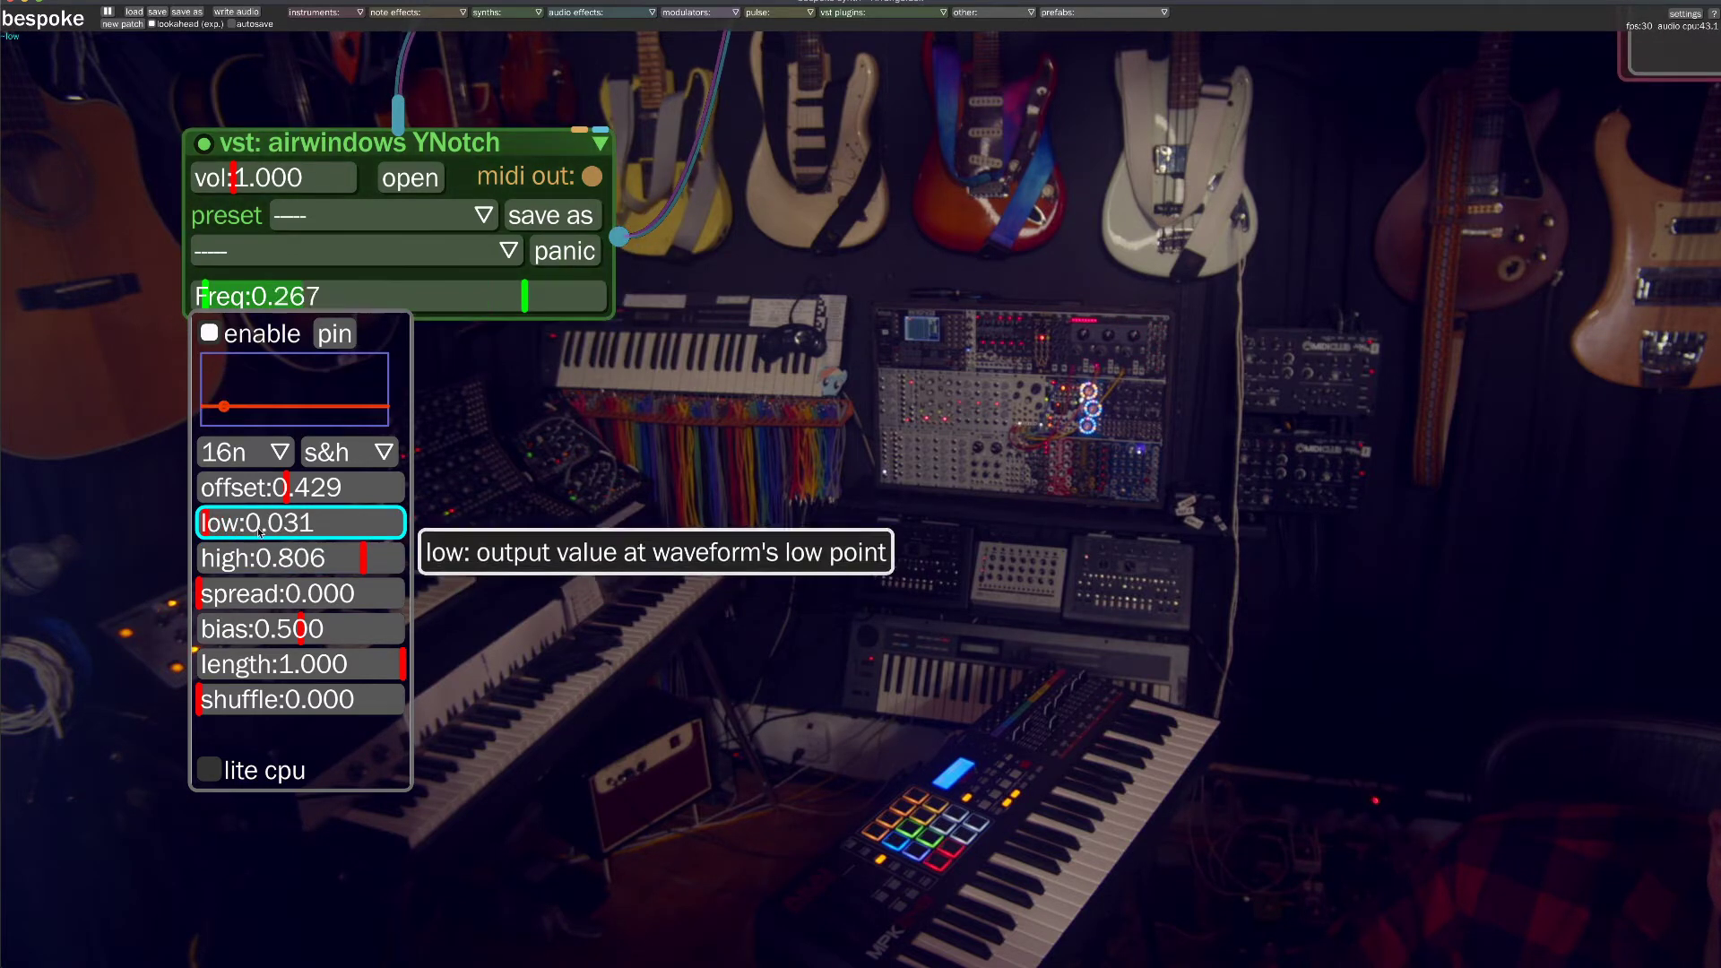
left_click_drag(366, 560, 361, 562)
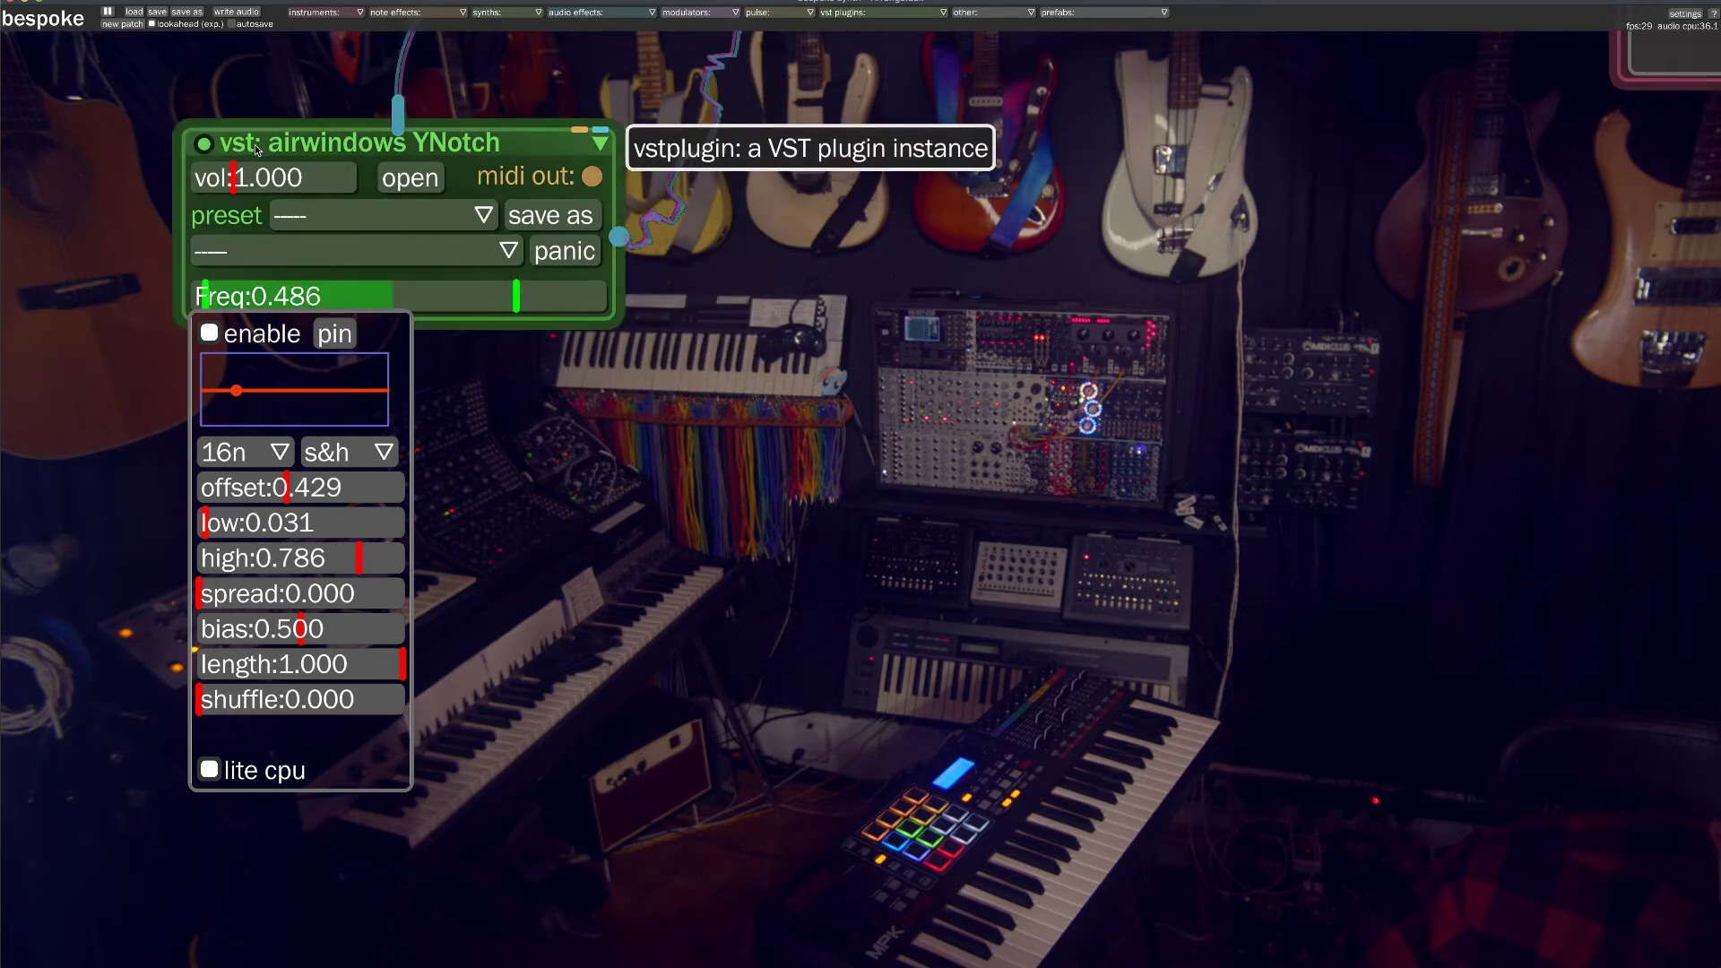
left_click(204, 143)
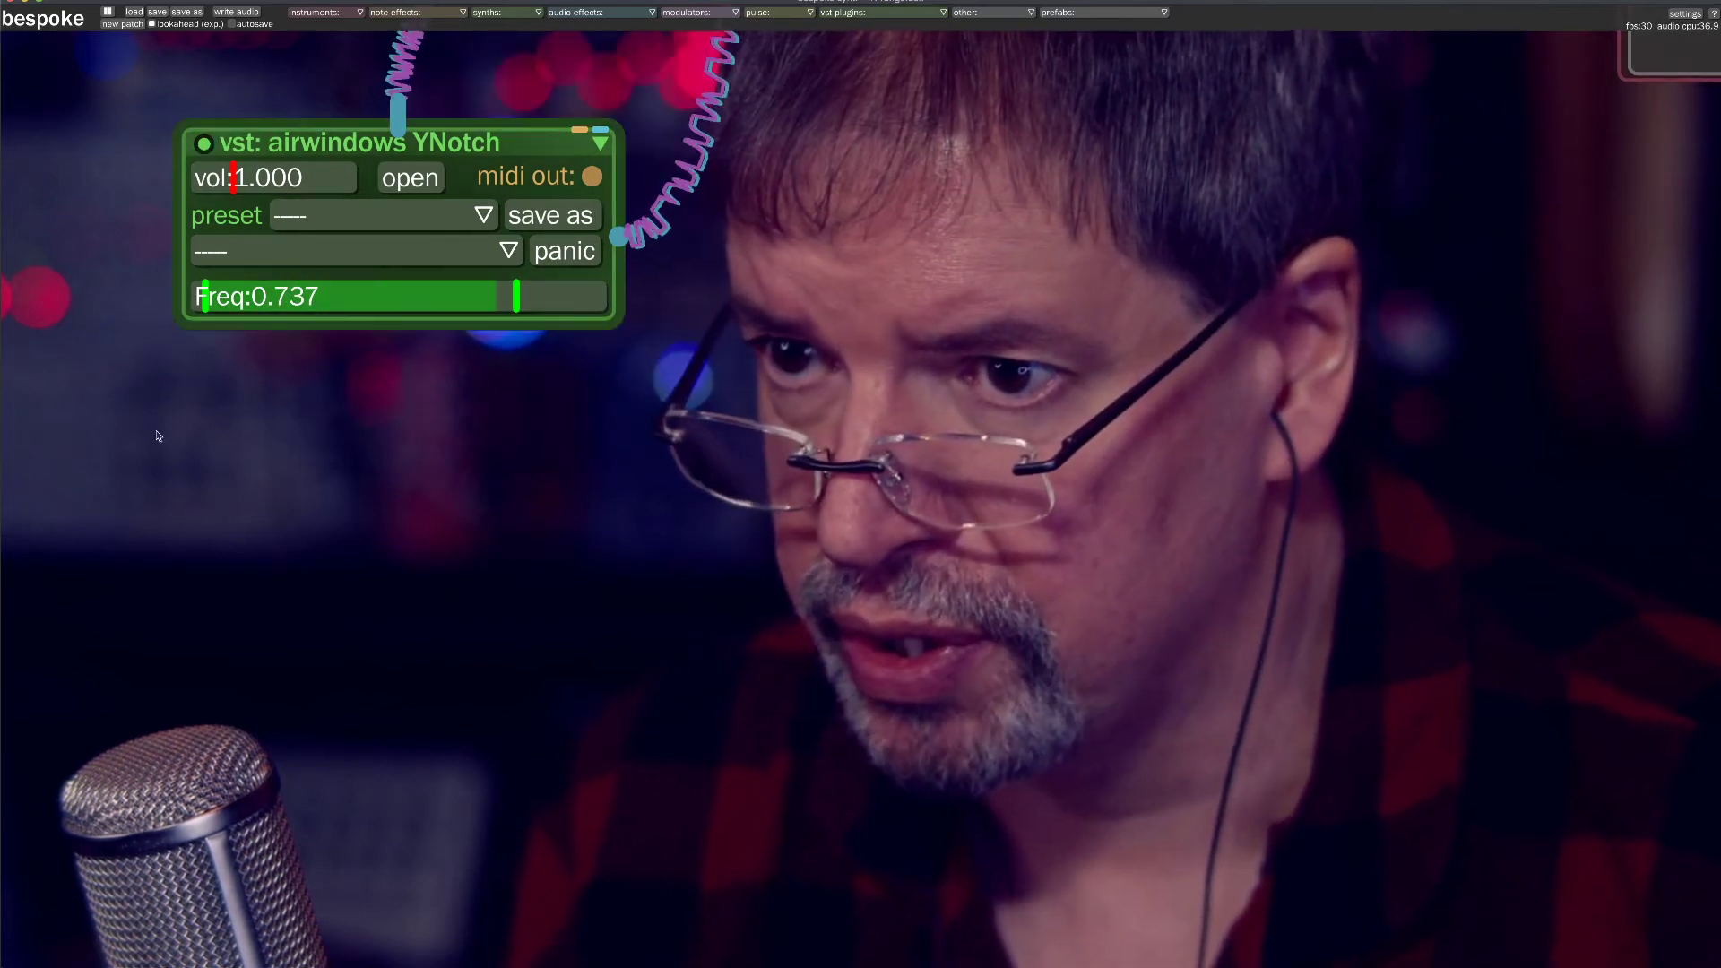
Remove the row 24 and row 25 hits from the first drum sequencer.
scroll(292, 432, "down", 4)
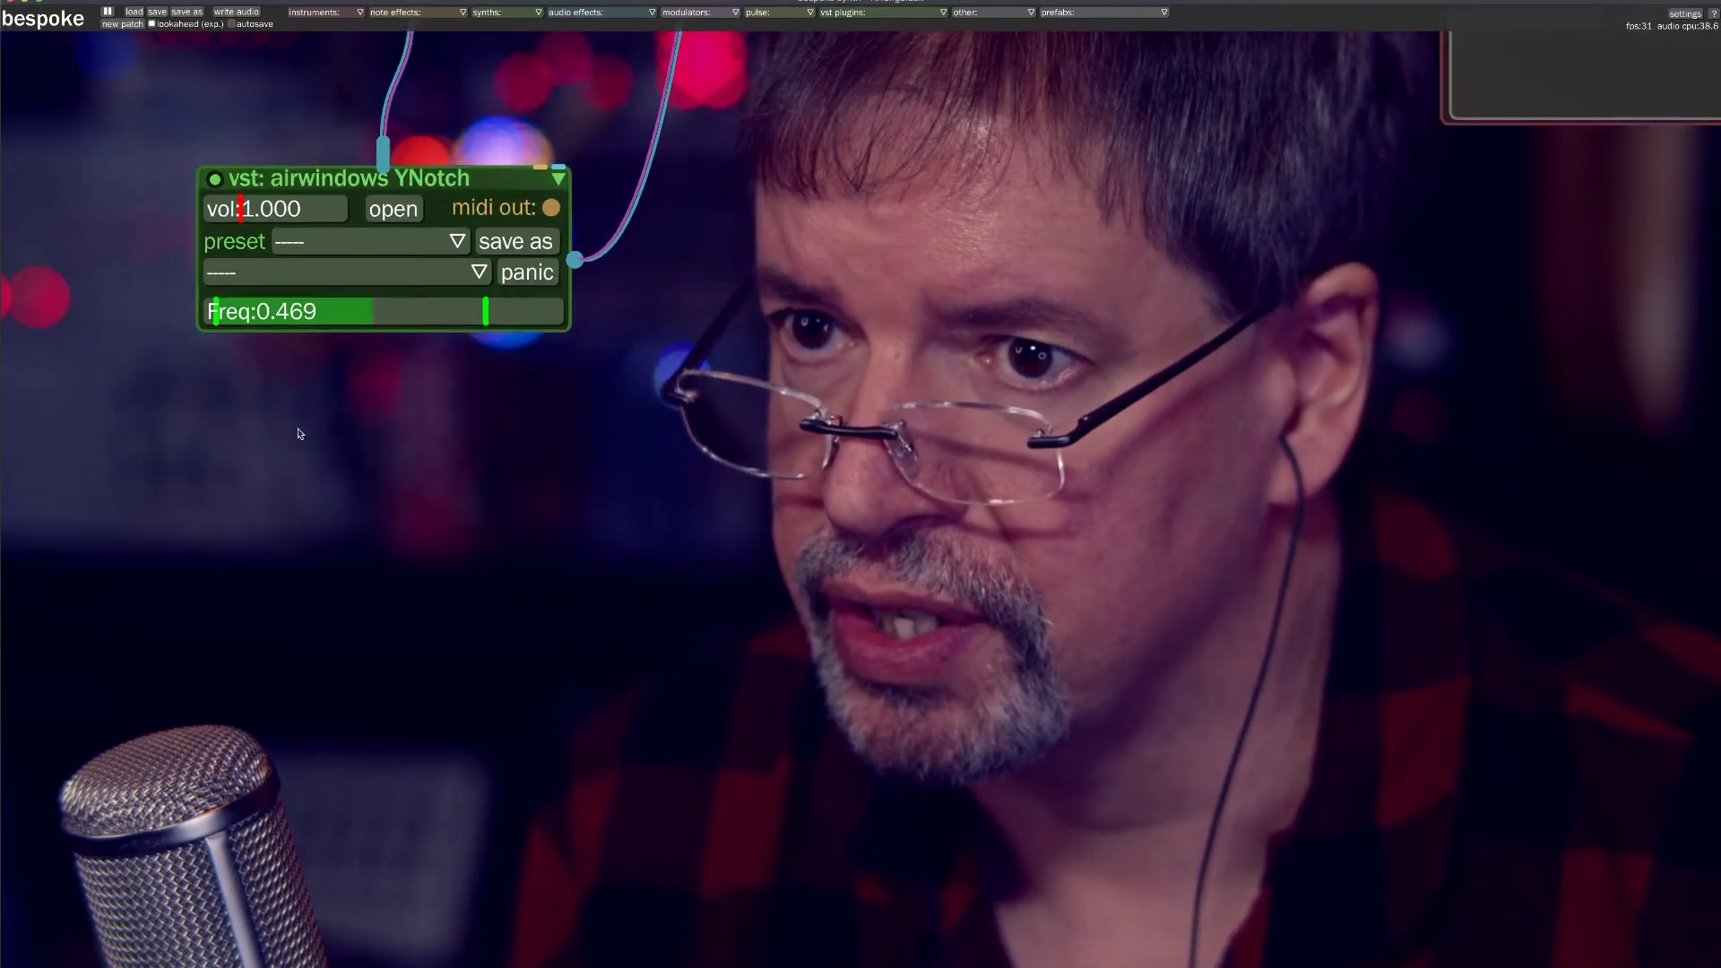
scroll(300, 434, "down", 5)
left_click_drag(215, 389, 1113, 382)
left_click_drag(245, 519, 1068, 516)
left_click_drag(144, 390, 858, 556)
left_click_drag(54, 549, 537, 614)
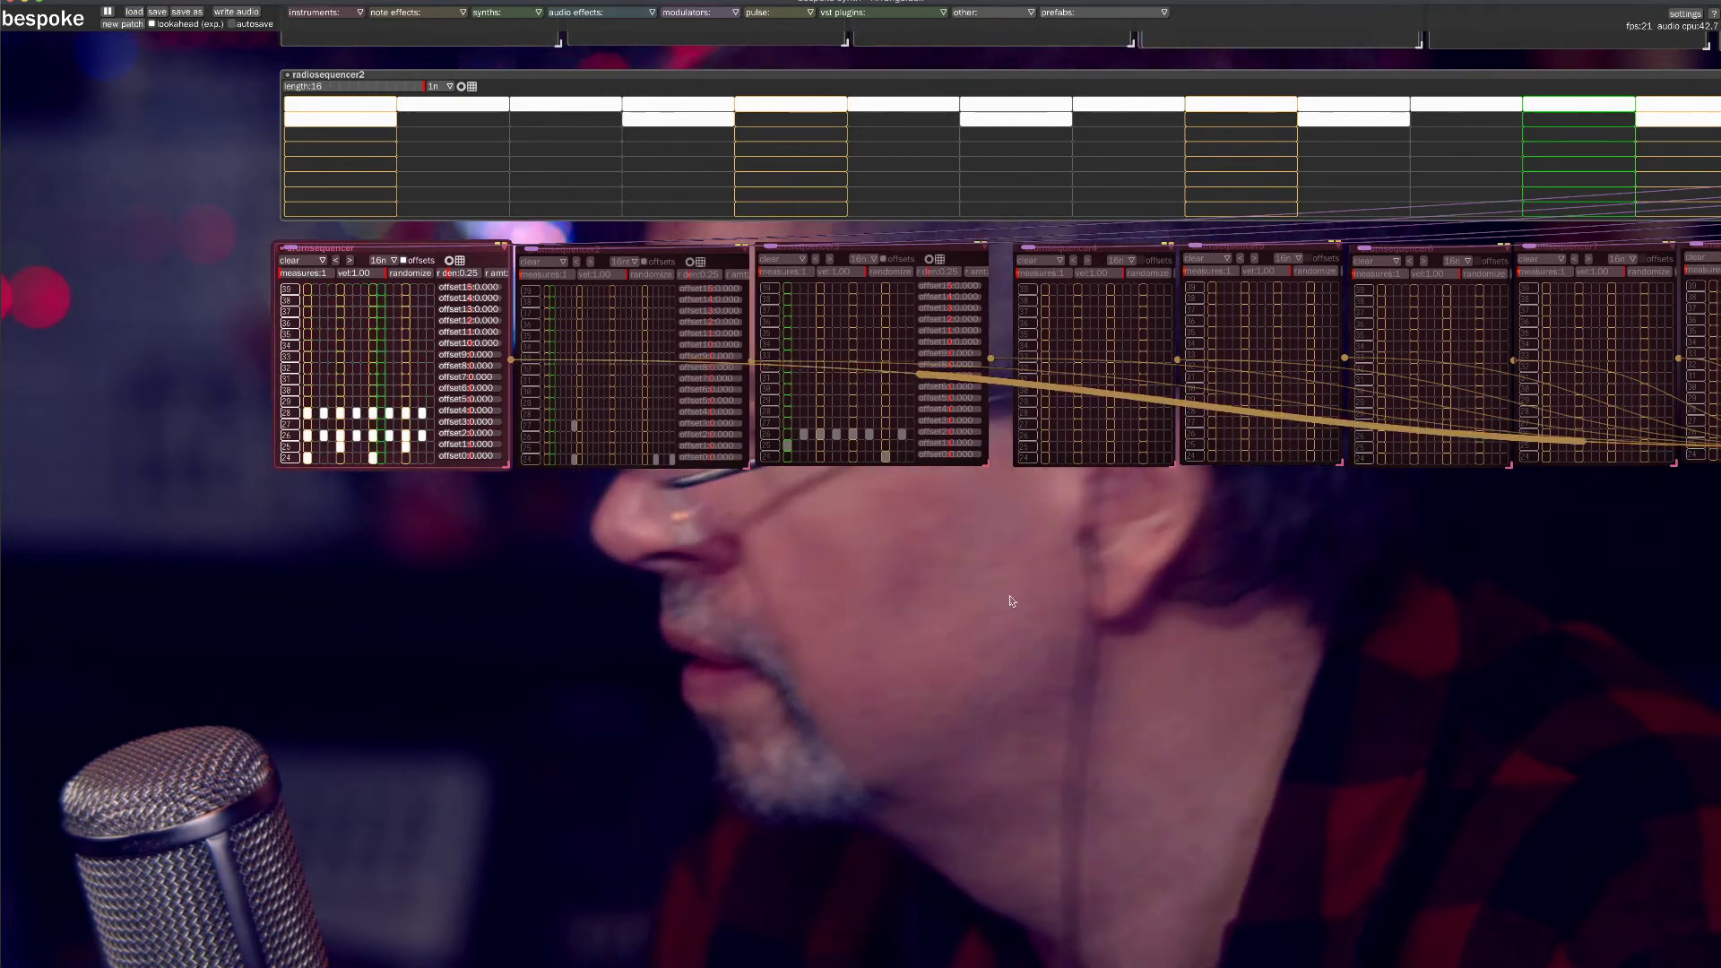
left_click(373, 459)
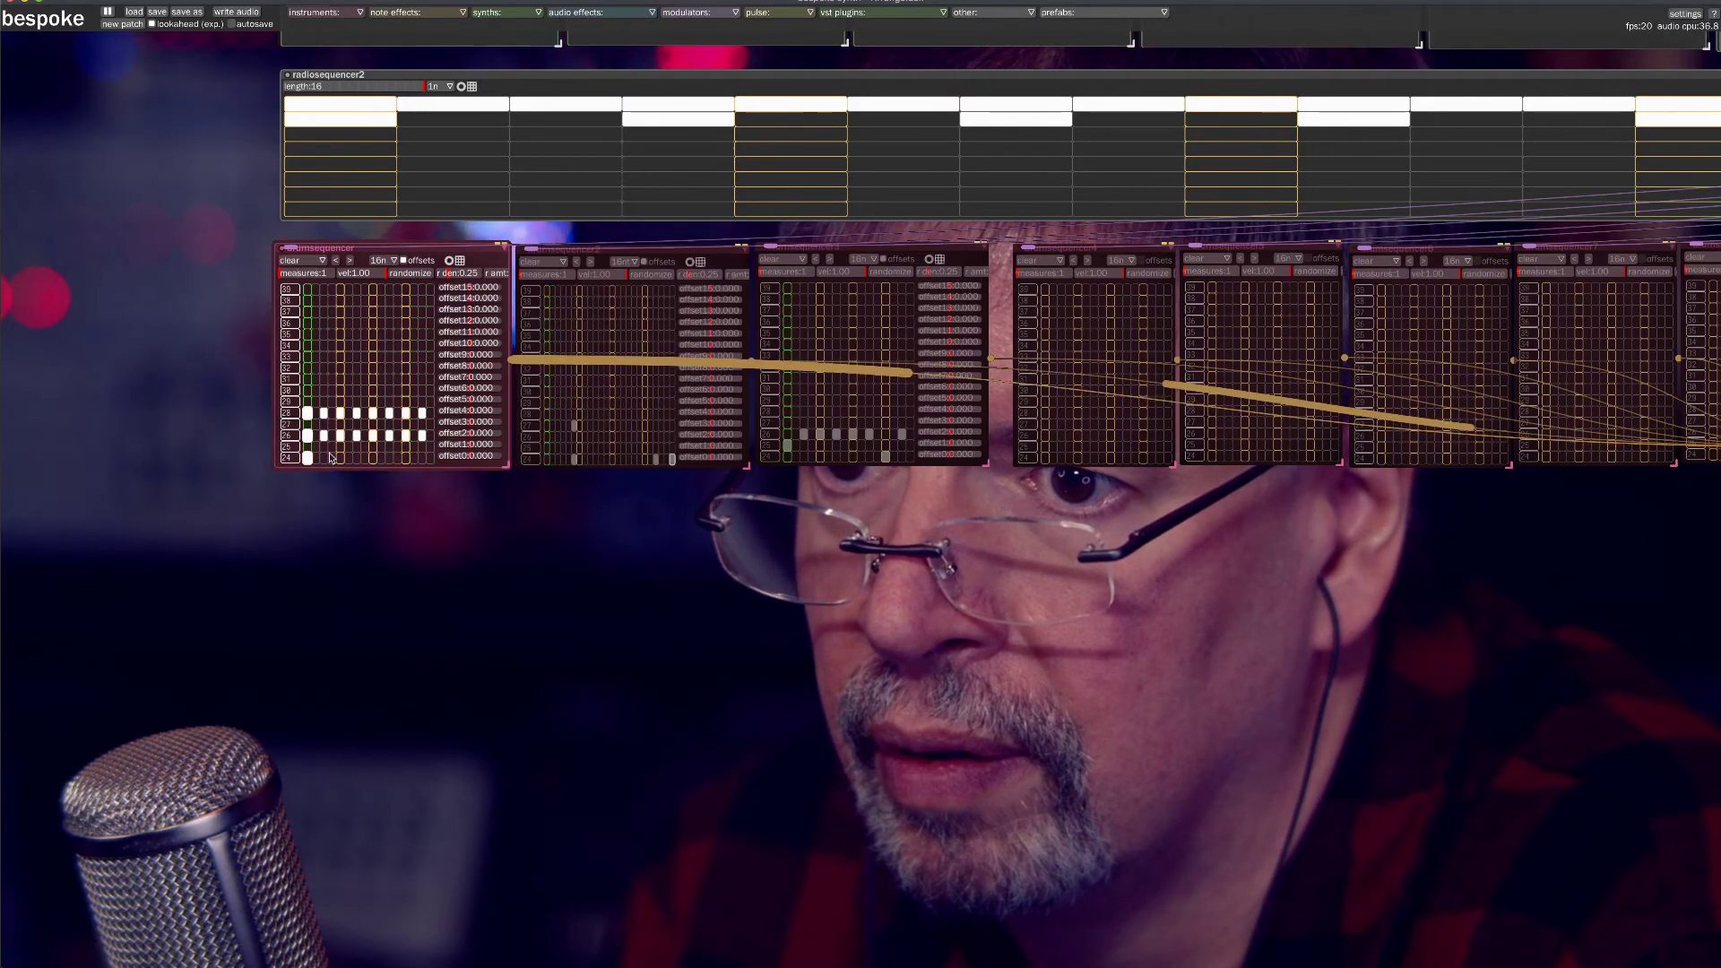
scroll(723, 538, "down", 3)
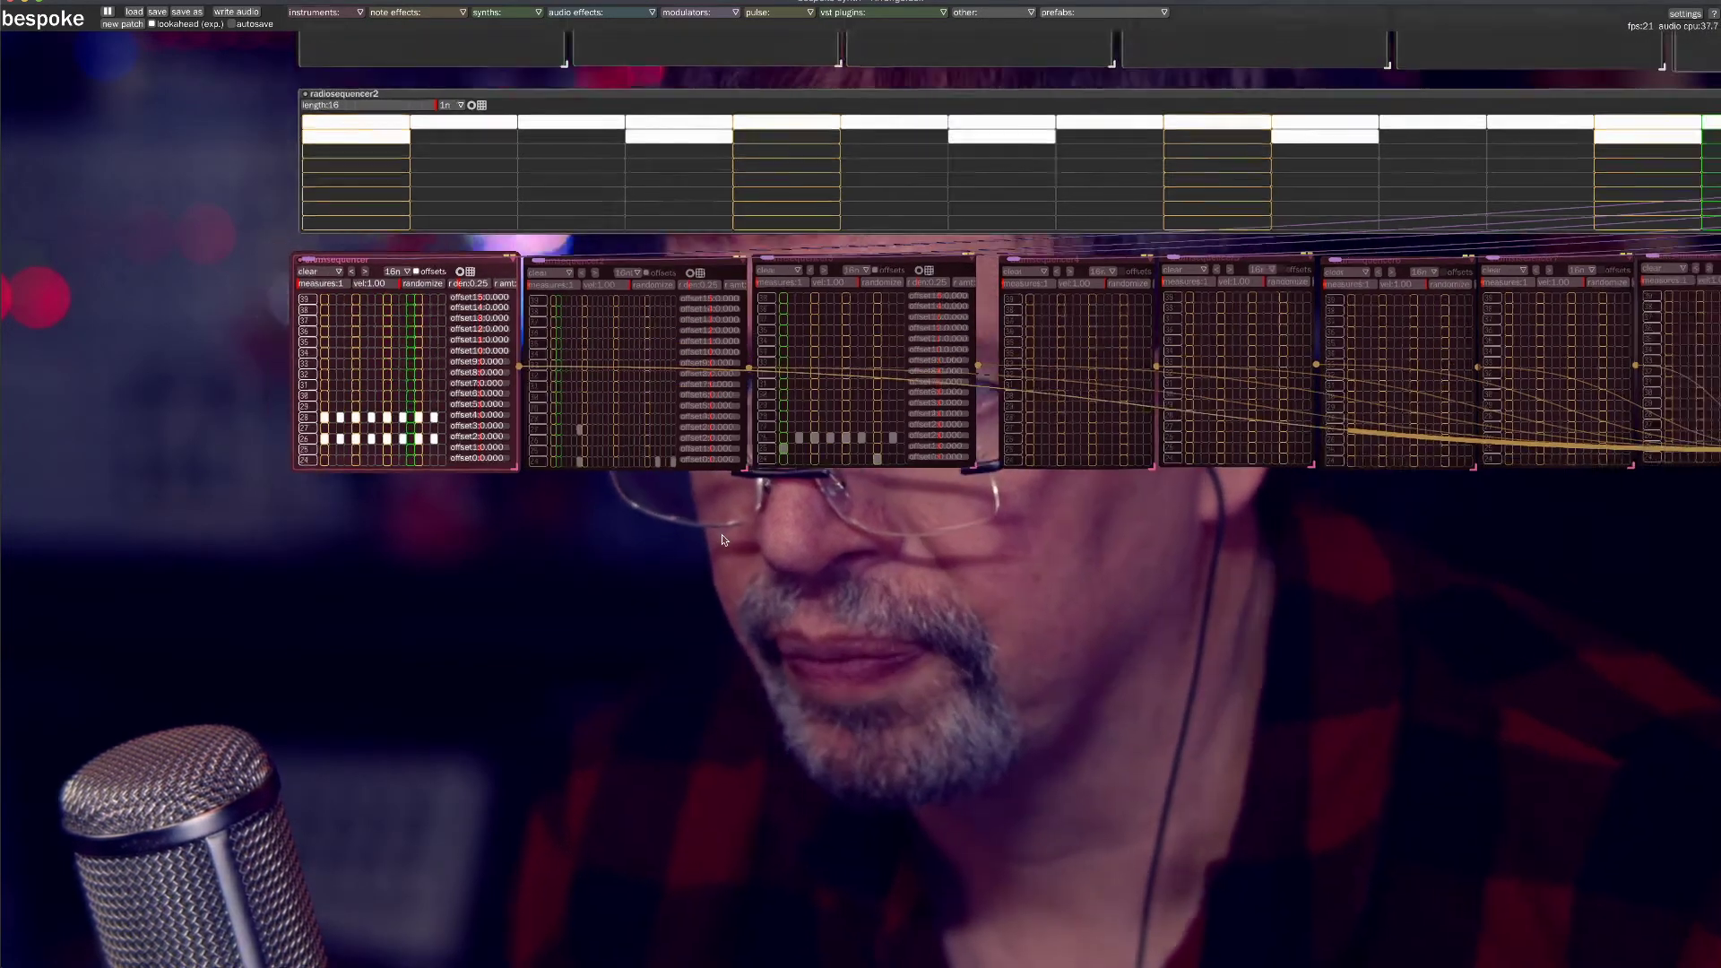
scroll(723, 538, "up", 4)
scroll(722, 538, "up", 3)
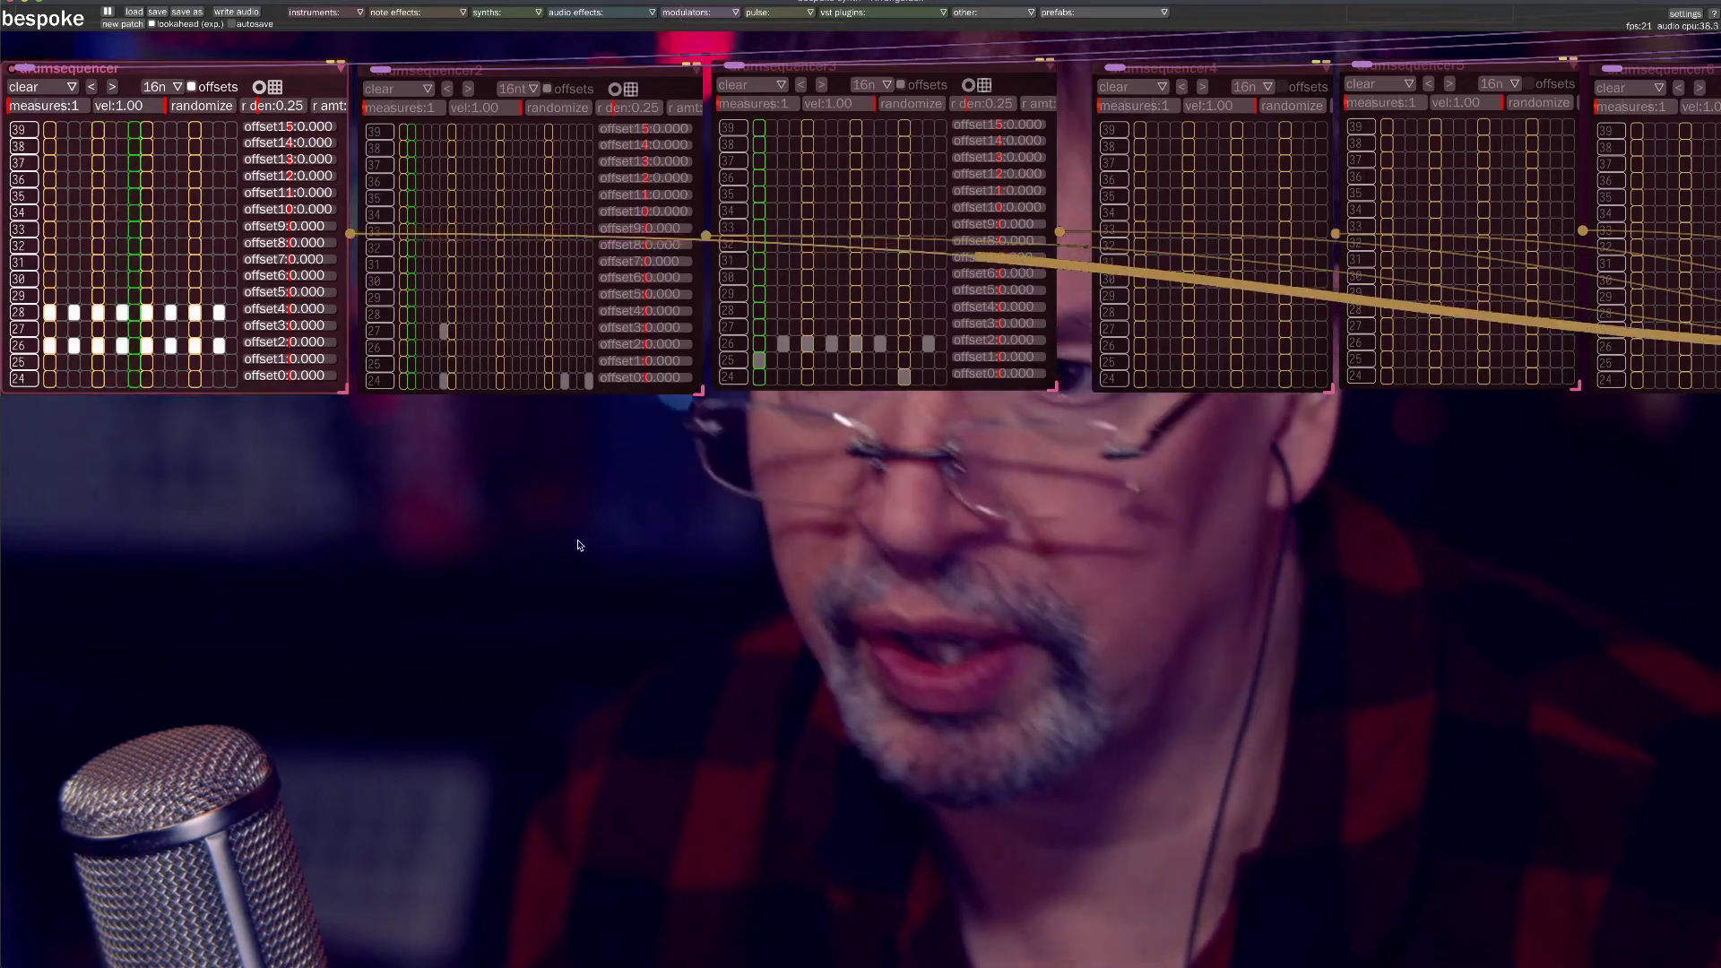
Put hits on beats 1 and 3 of row 24 and beats 2 and 4 of row 25 in the first drum sequencer, and clear row 28.
left_click_drag(580, 541, 1200, 584)
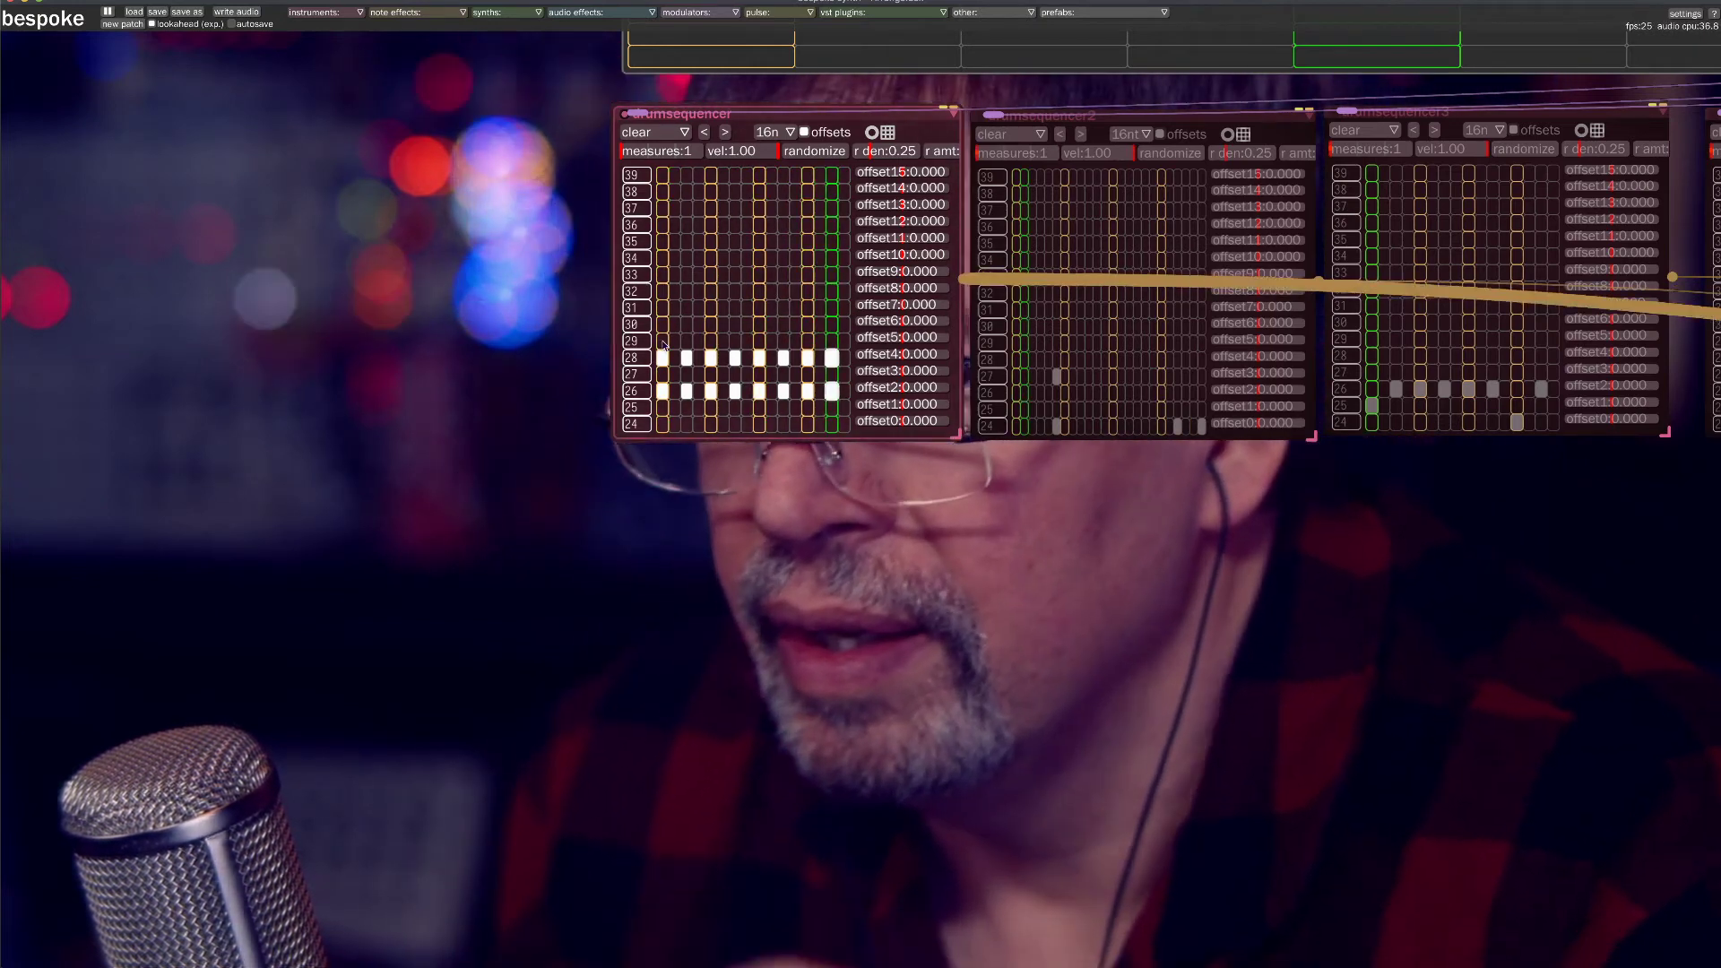
left_click(663, 424)
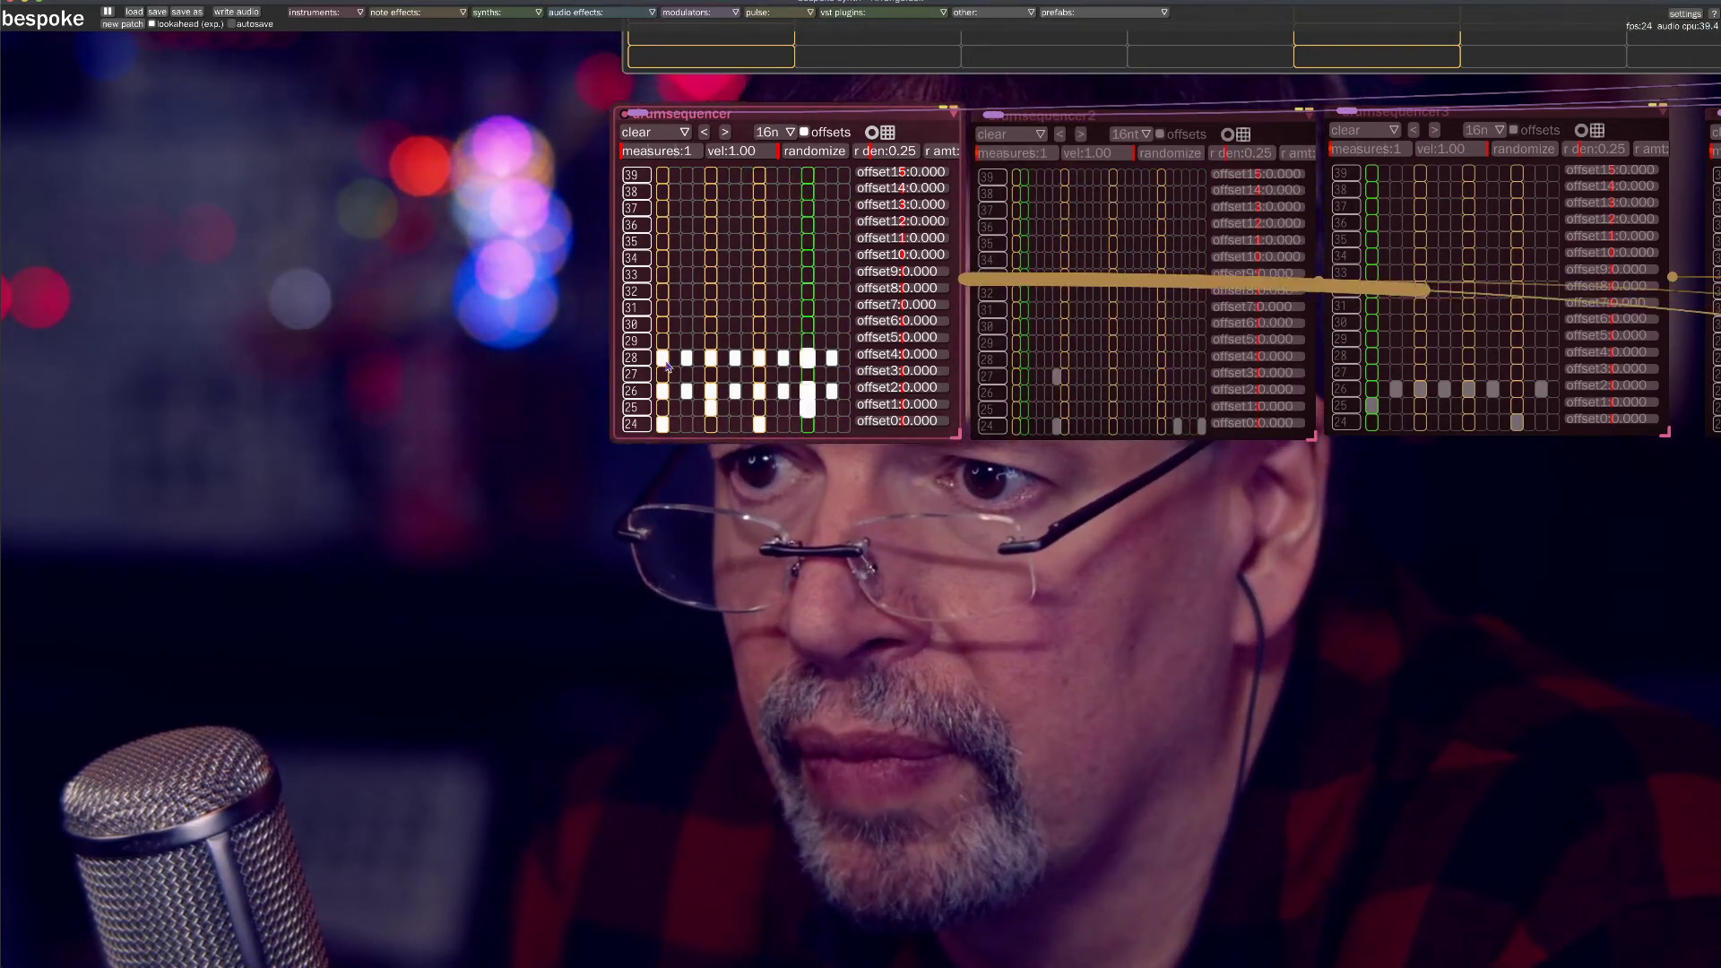
left_click(664, 358)
left_click_drag(678, 360, 841, 361)
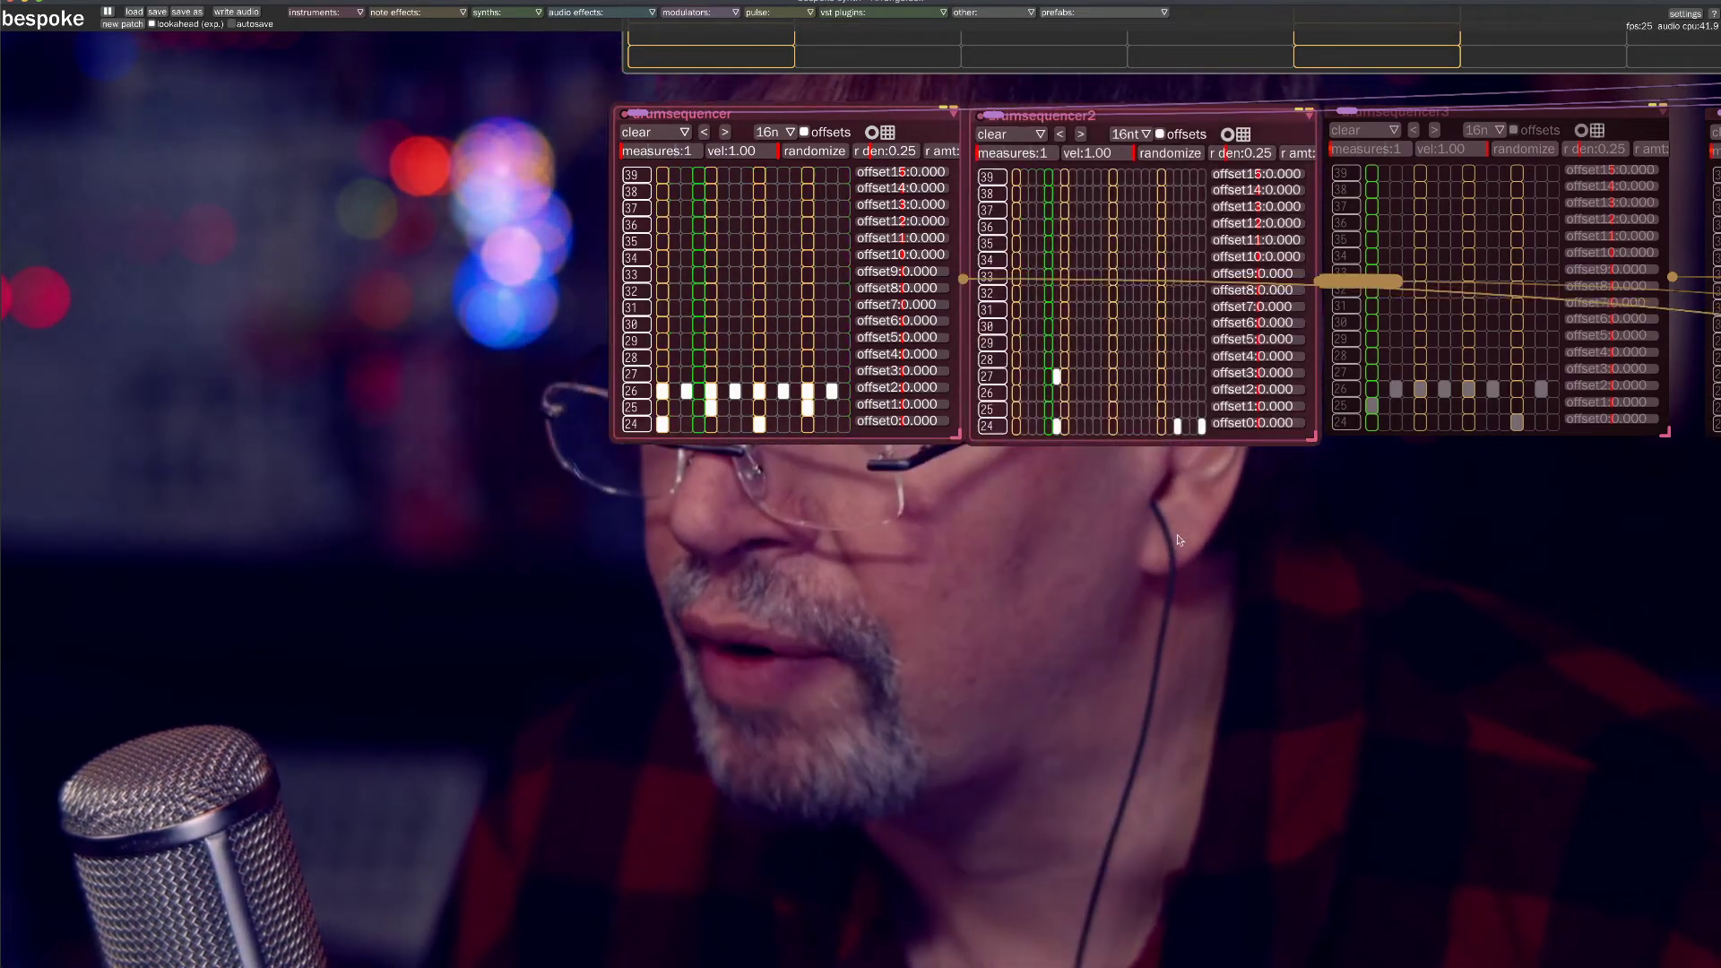
Return to the YNotch module and set the upper limit of its Freq modulation range to about 0.49.
left_click_drag(1145, 531, 313, 443)
left_click_drag(1066, 503, 88, 473)
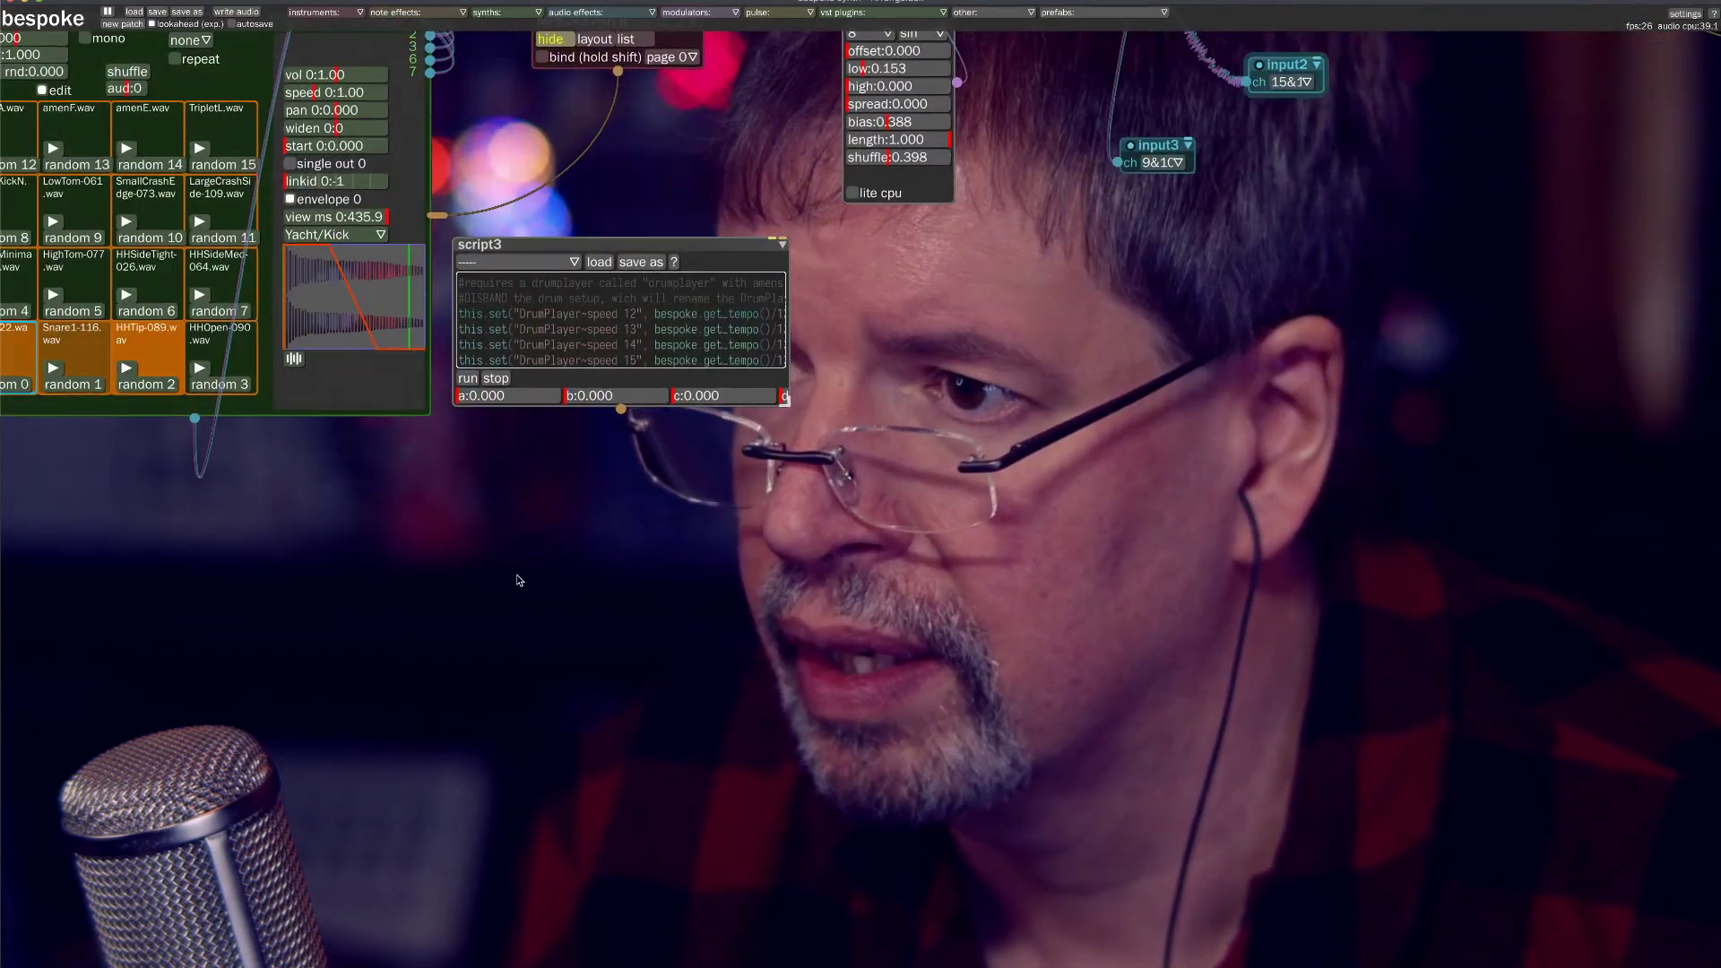
left_click_drag(663, 476, 905, 646)
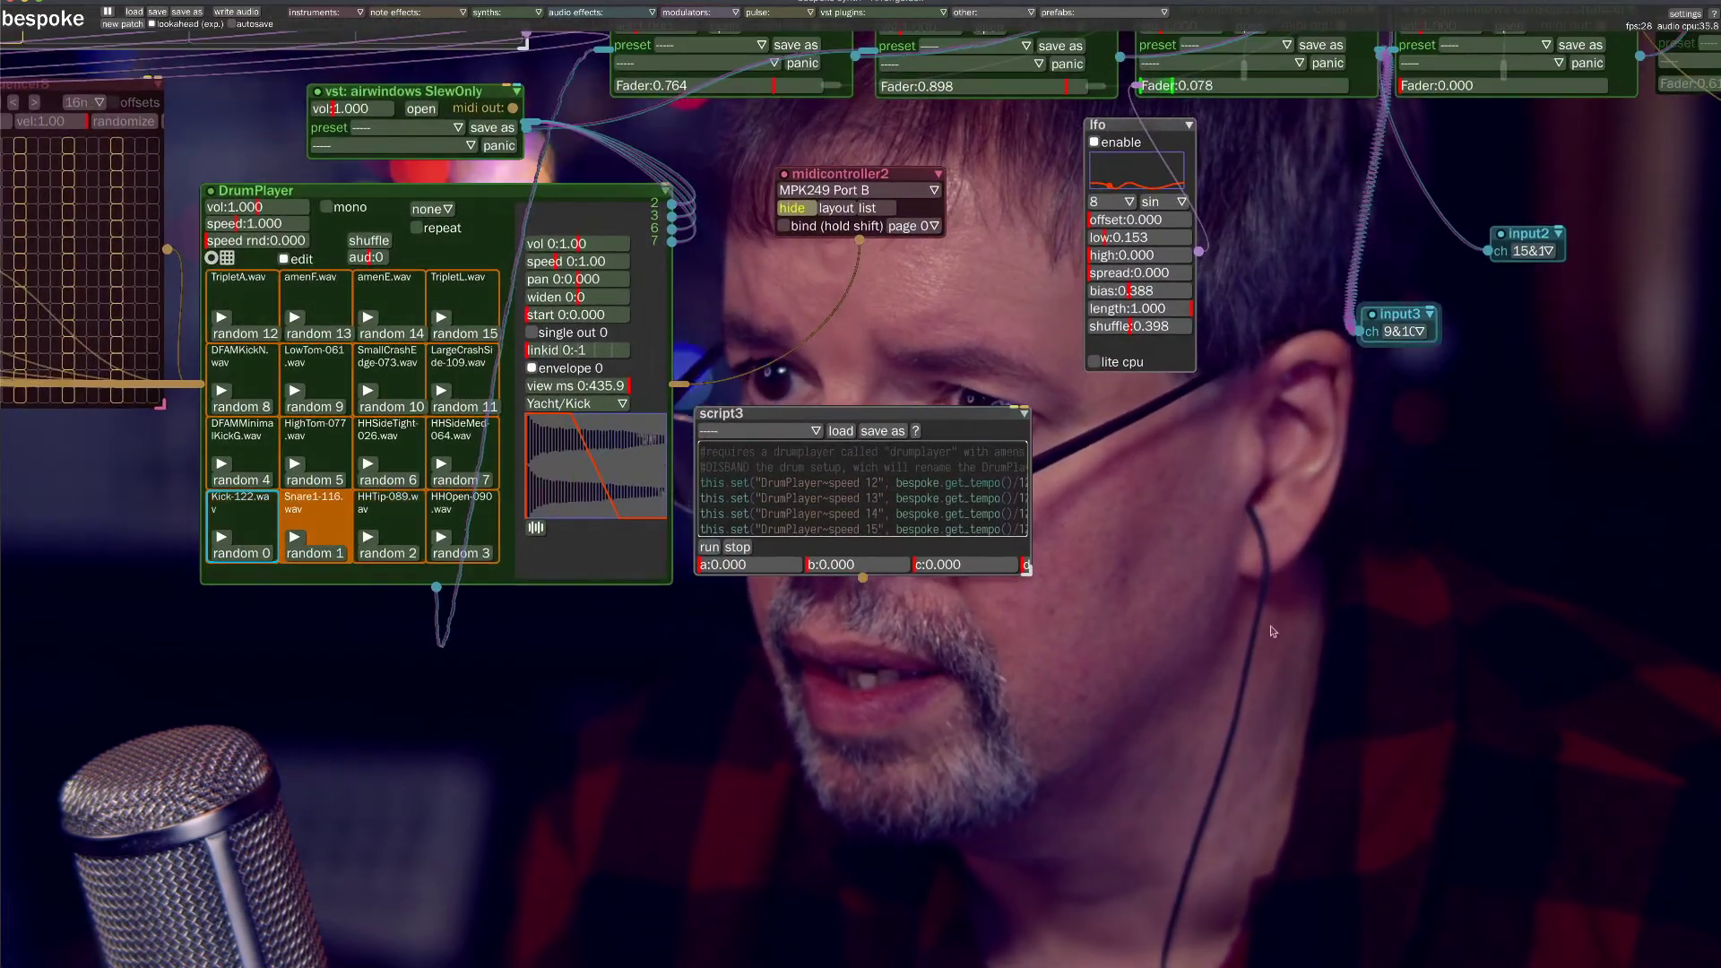
left_click_drag(1472, 494, 336, 355)
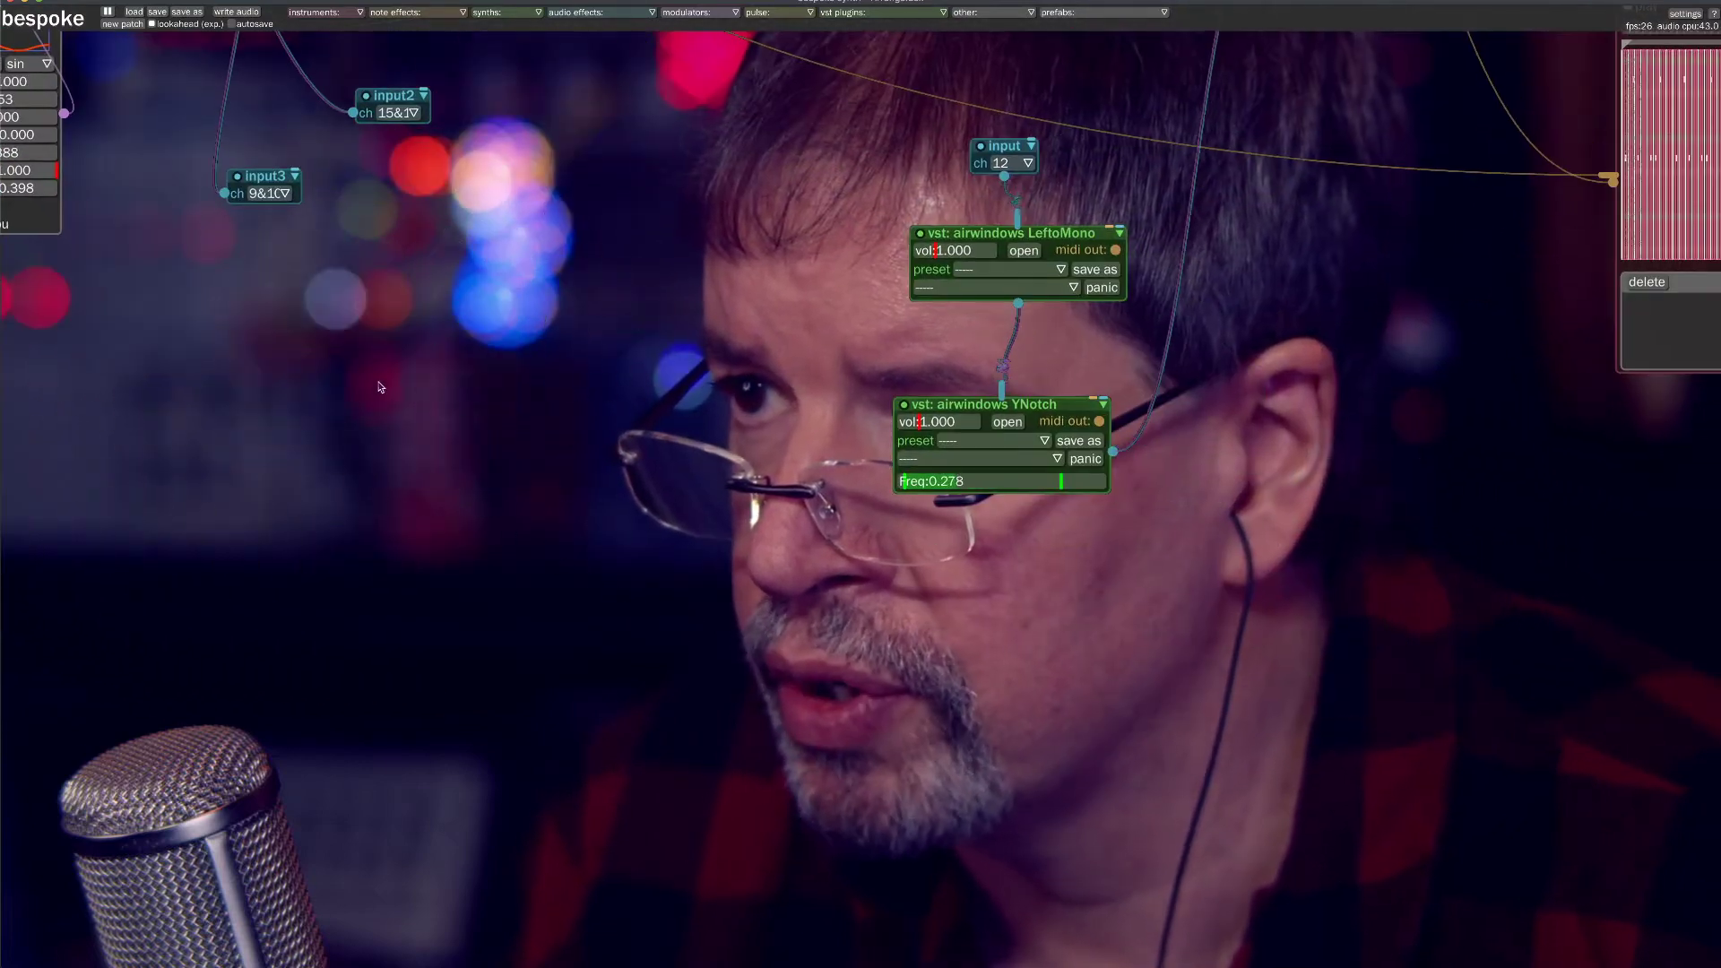
scroll(1255, 627, "up", 6)
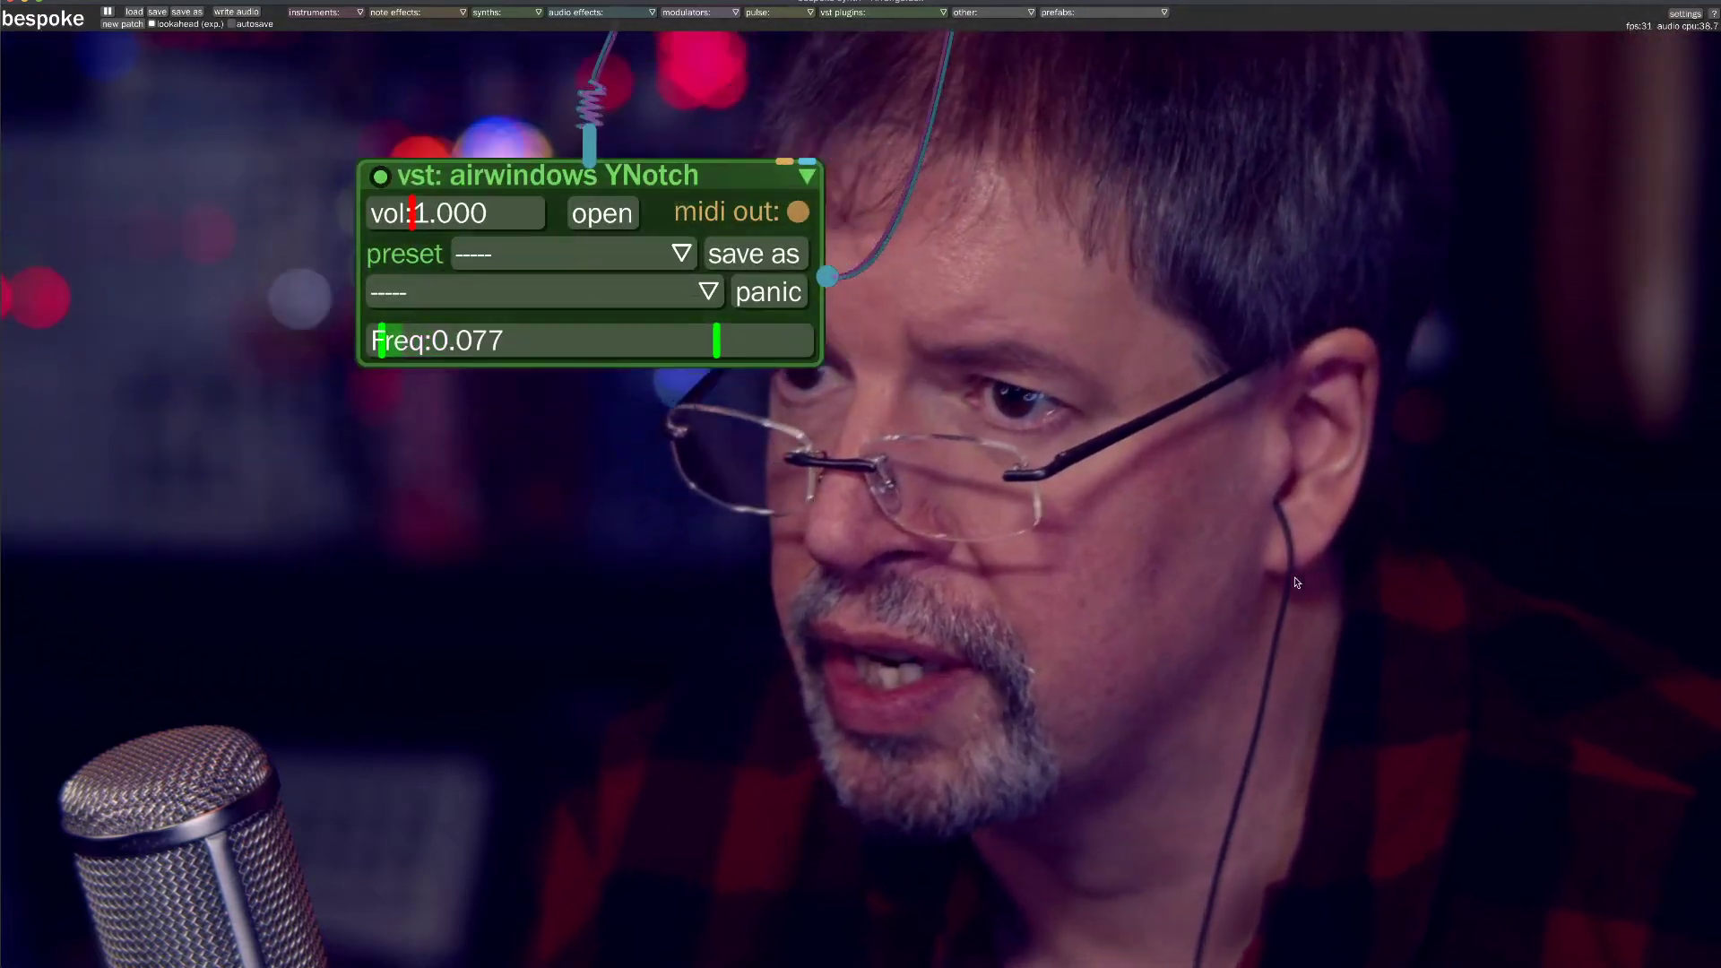
left_click_drag(1295, 583, 1157, 470)
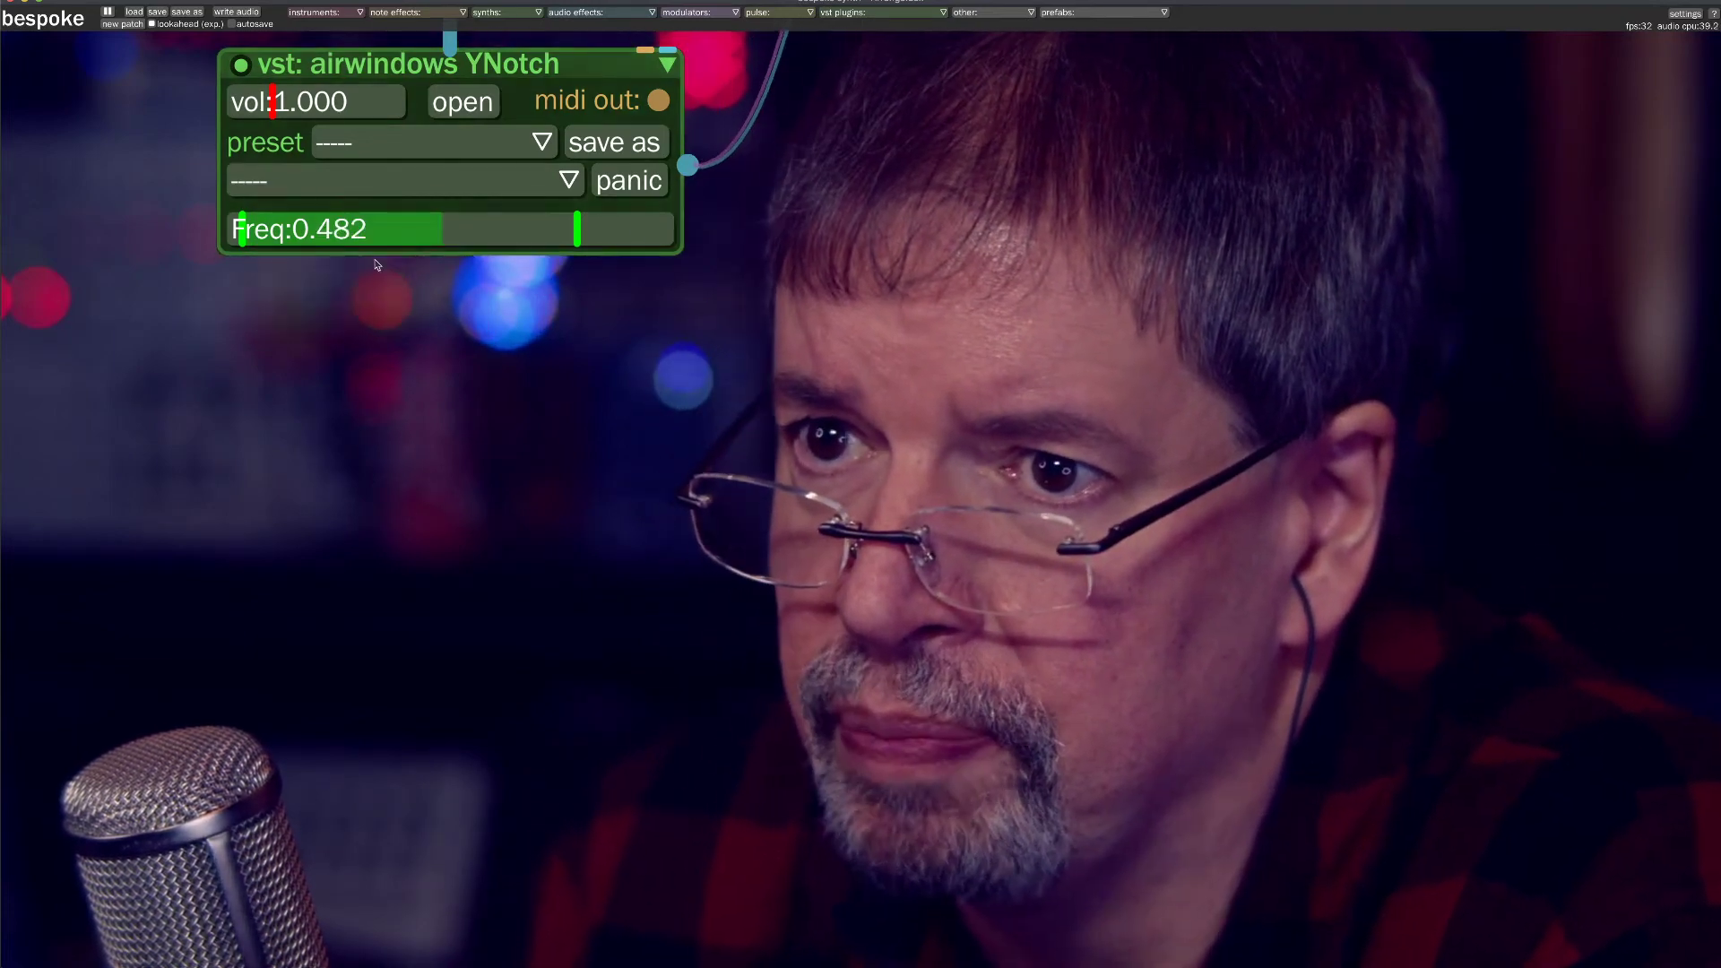
mouse_move(428, 168)
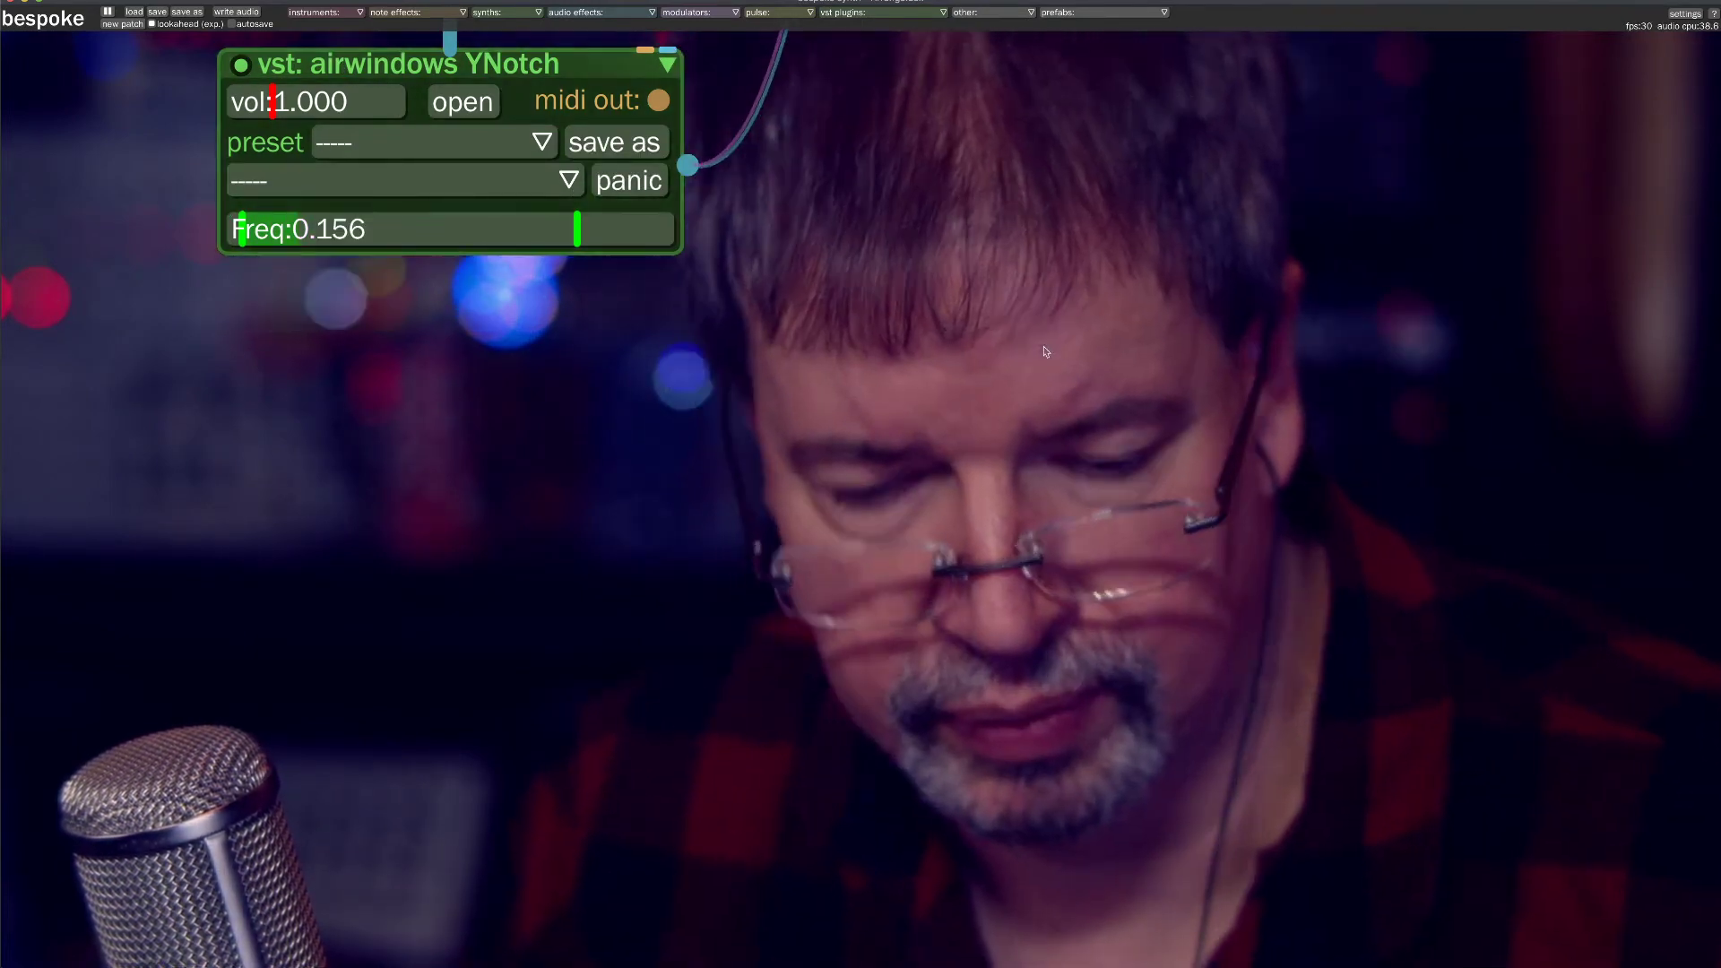
left_click_drag(384, 309, 382, 413)
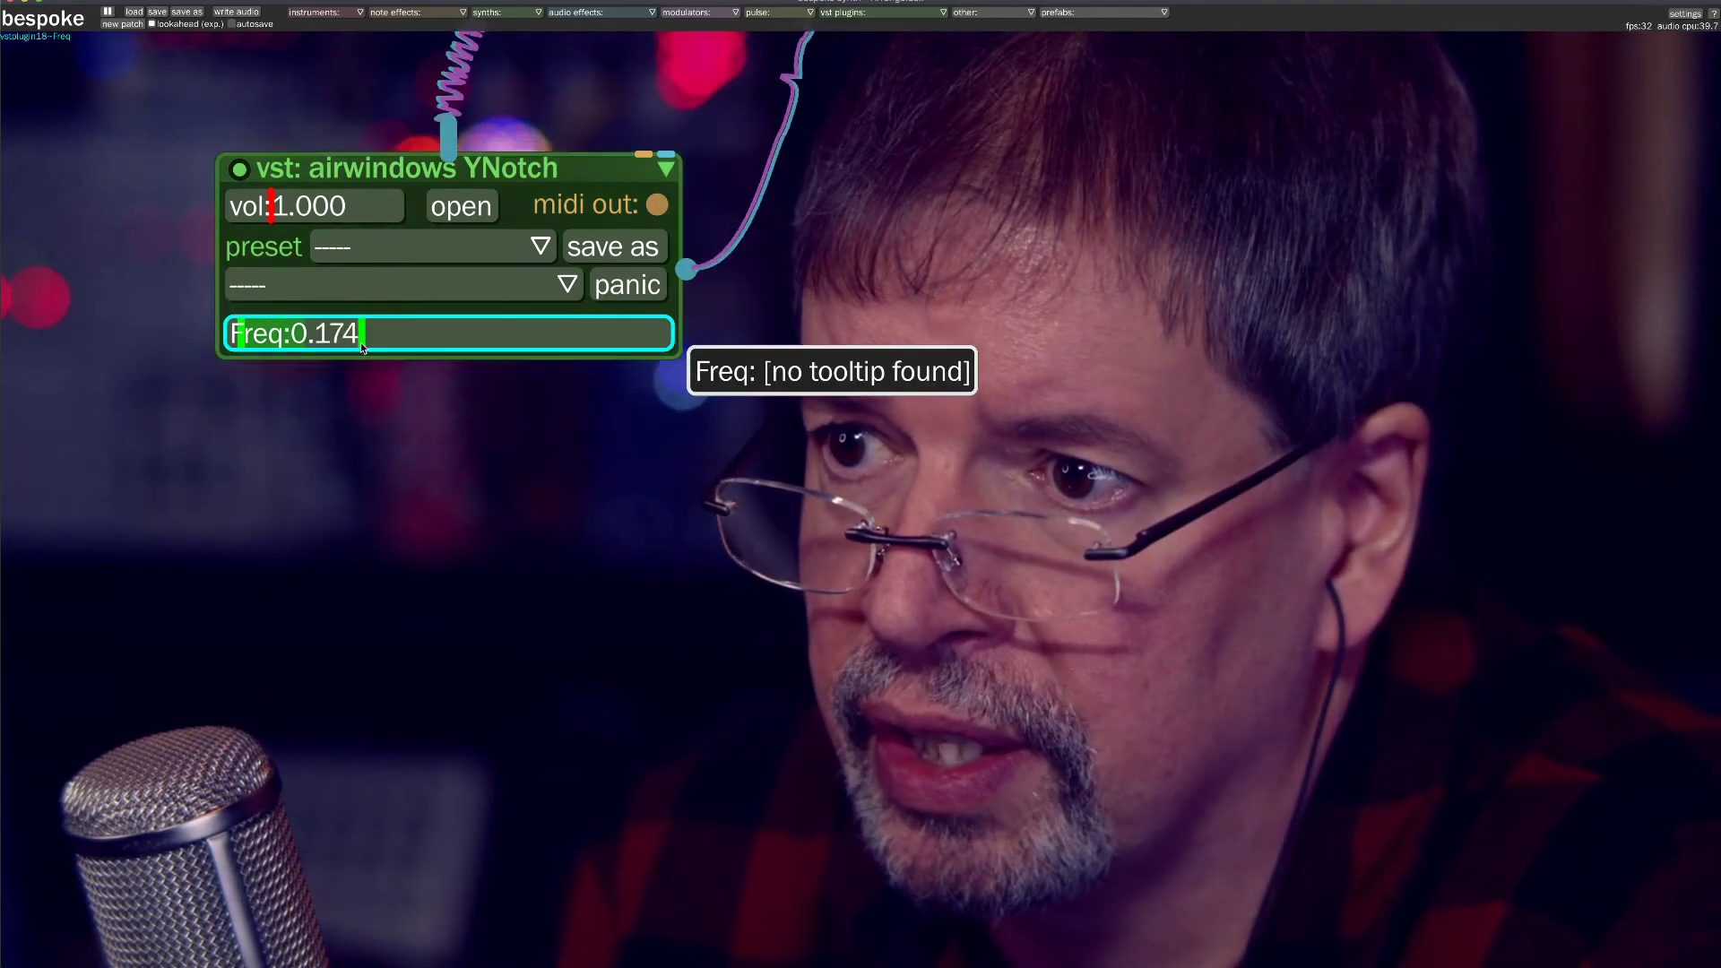
left_click_drag(391, 333, 439, 331)
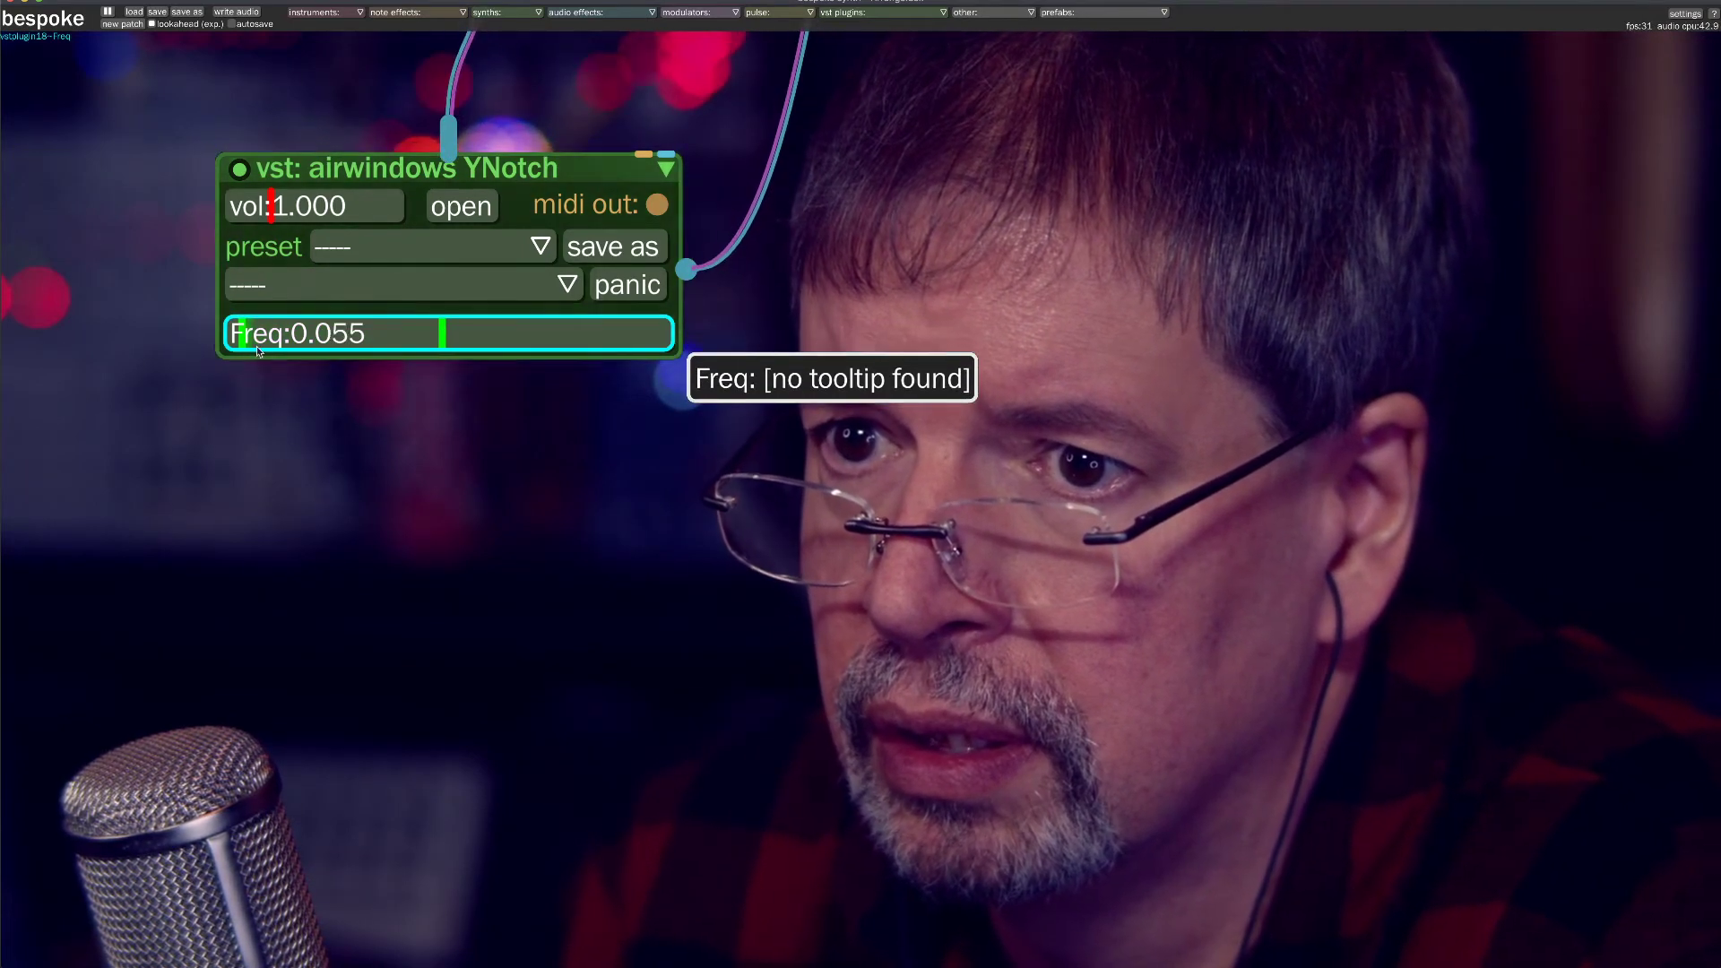
Pin YNotch's Freq LFO as a standalone module and place it below the YNotch module.
left_click(247, 287)
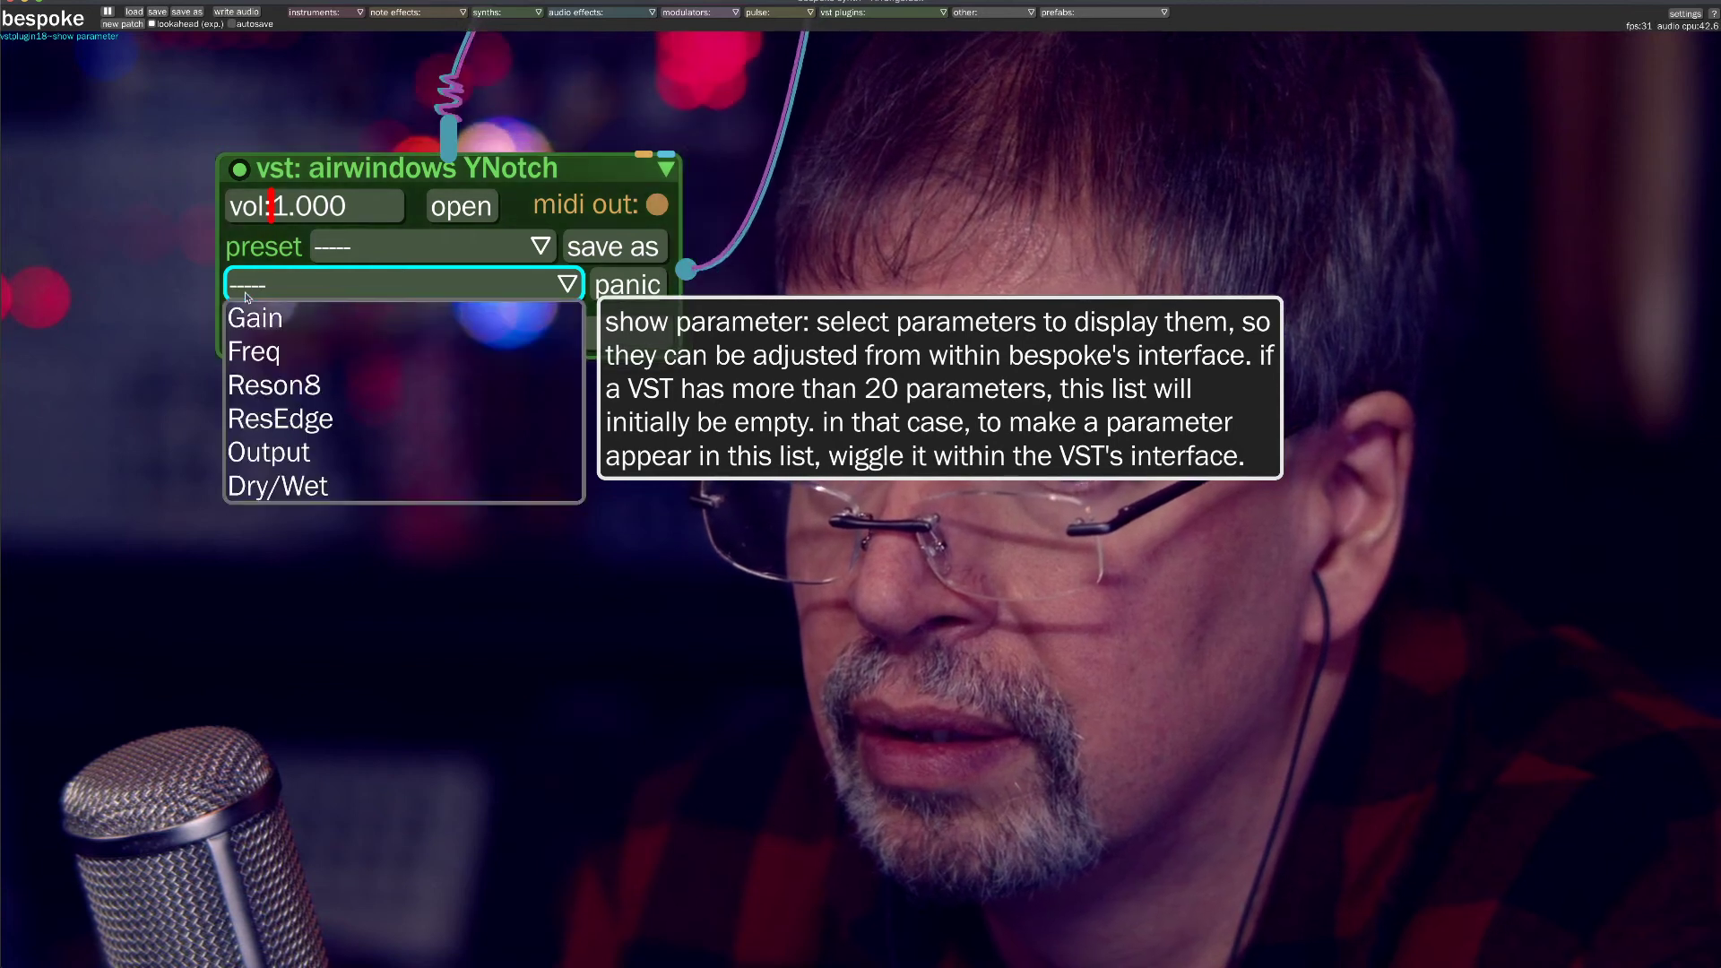
left_click(245, 353)
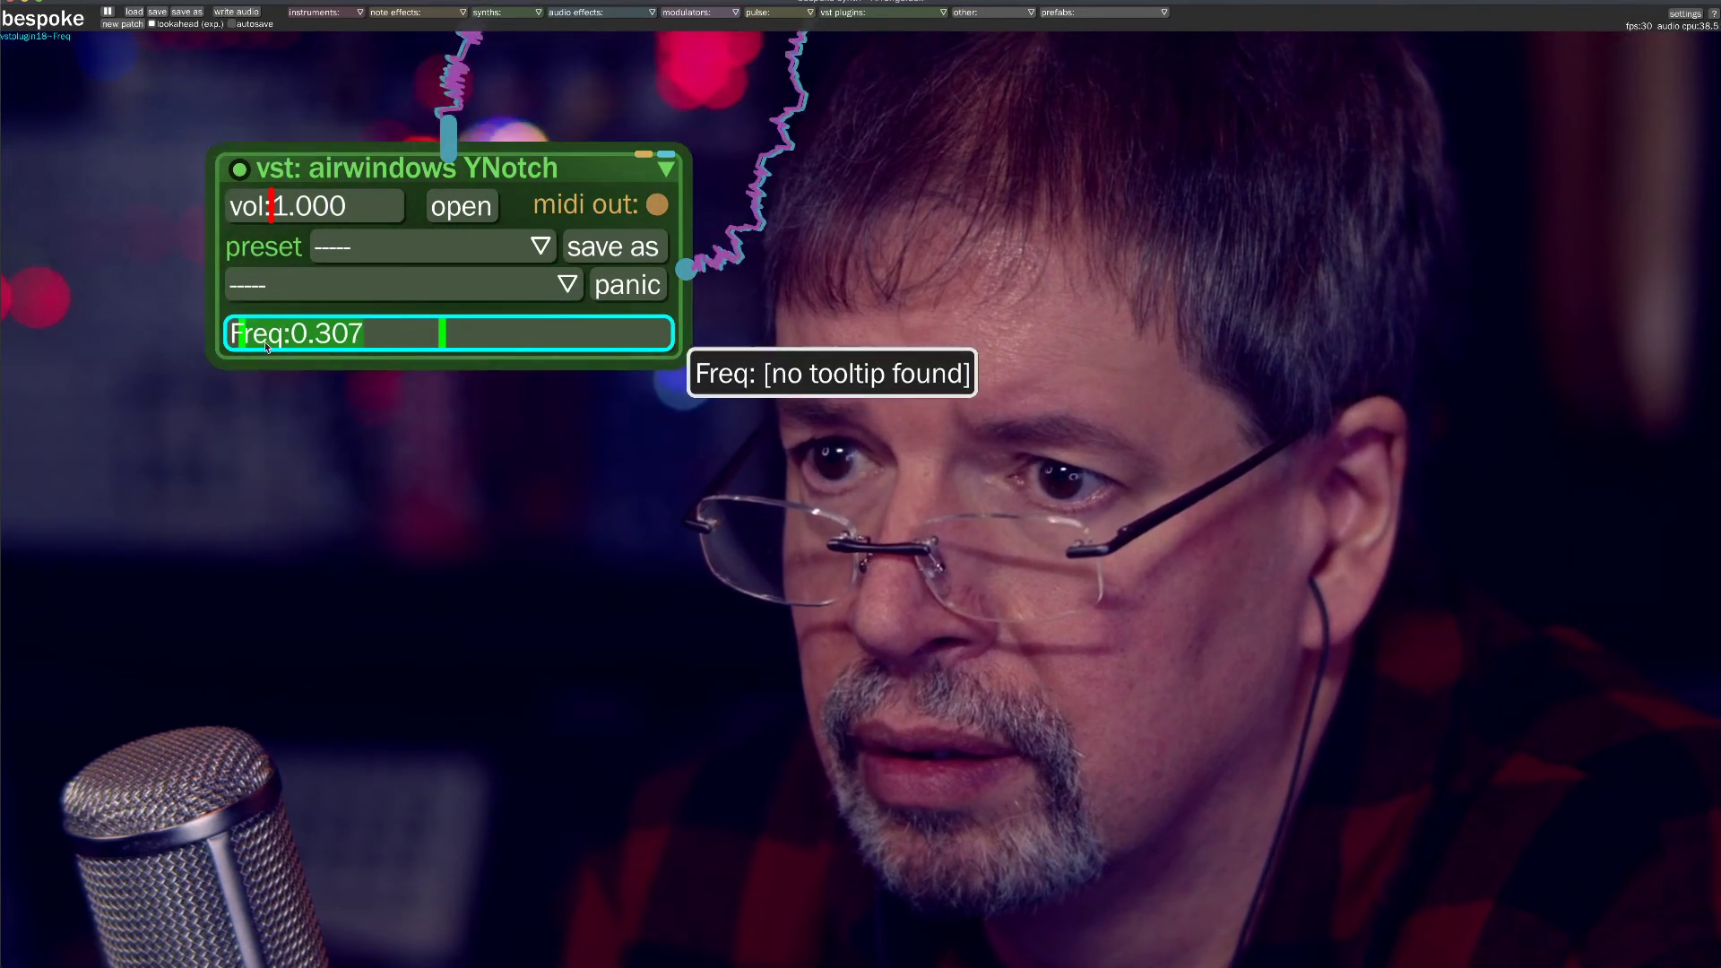
right_click(276, 336)
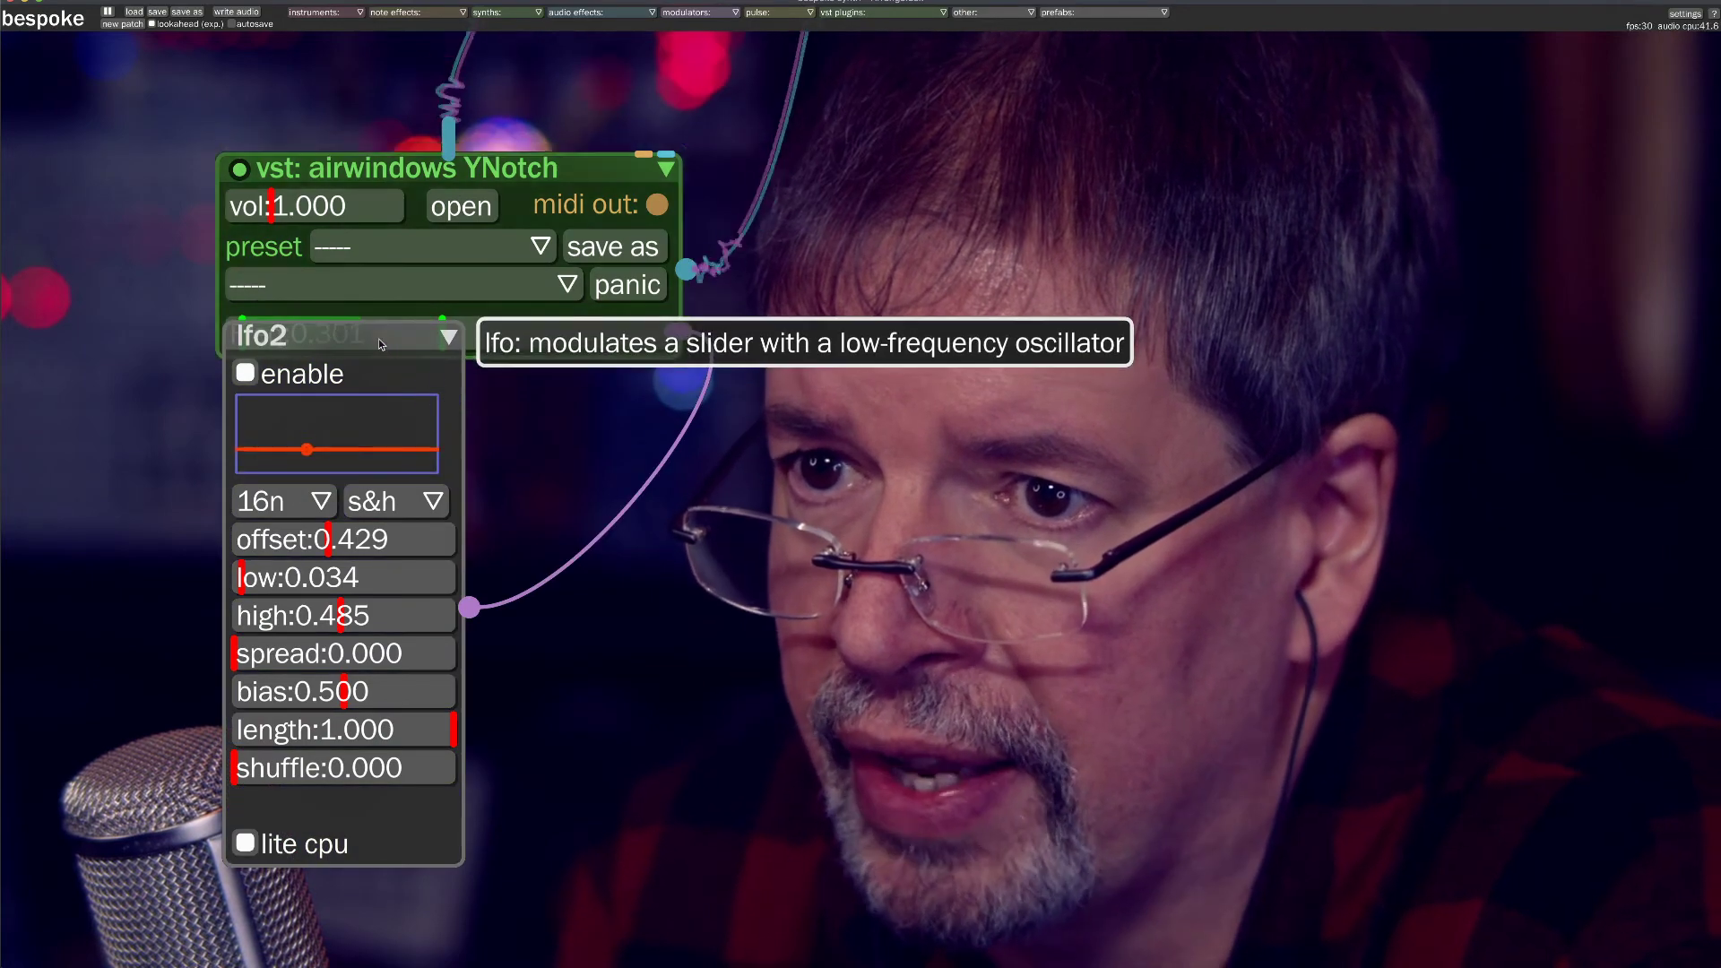
left_click_drag(374, 344, 240, 408)
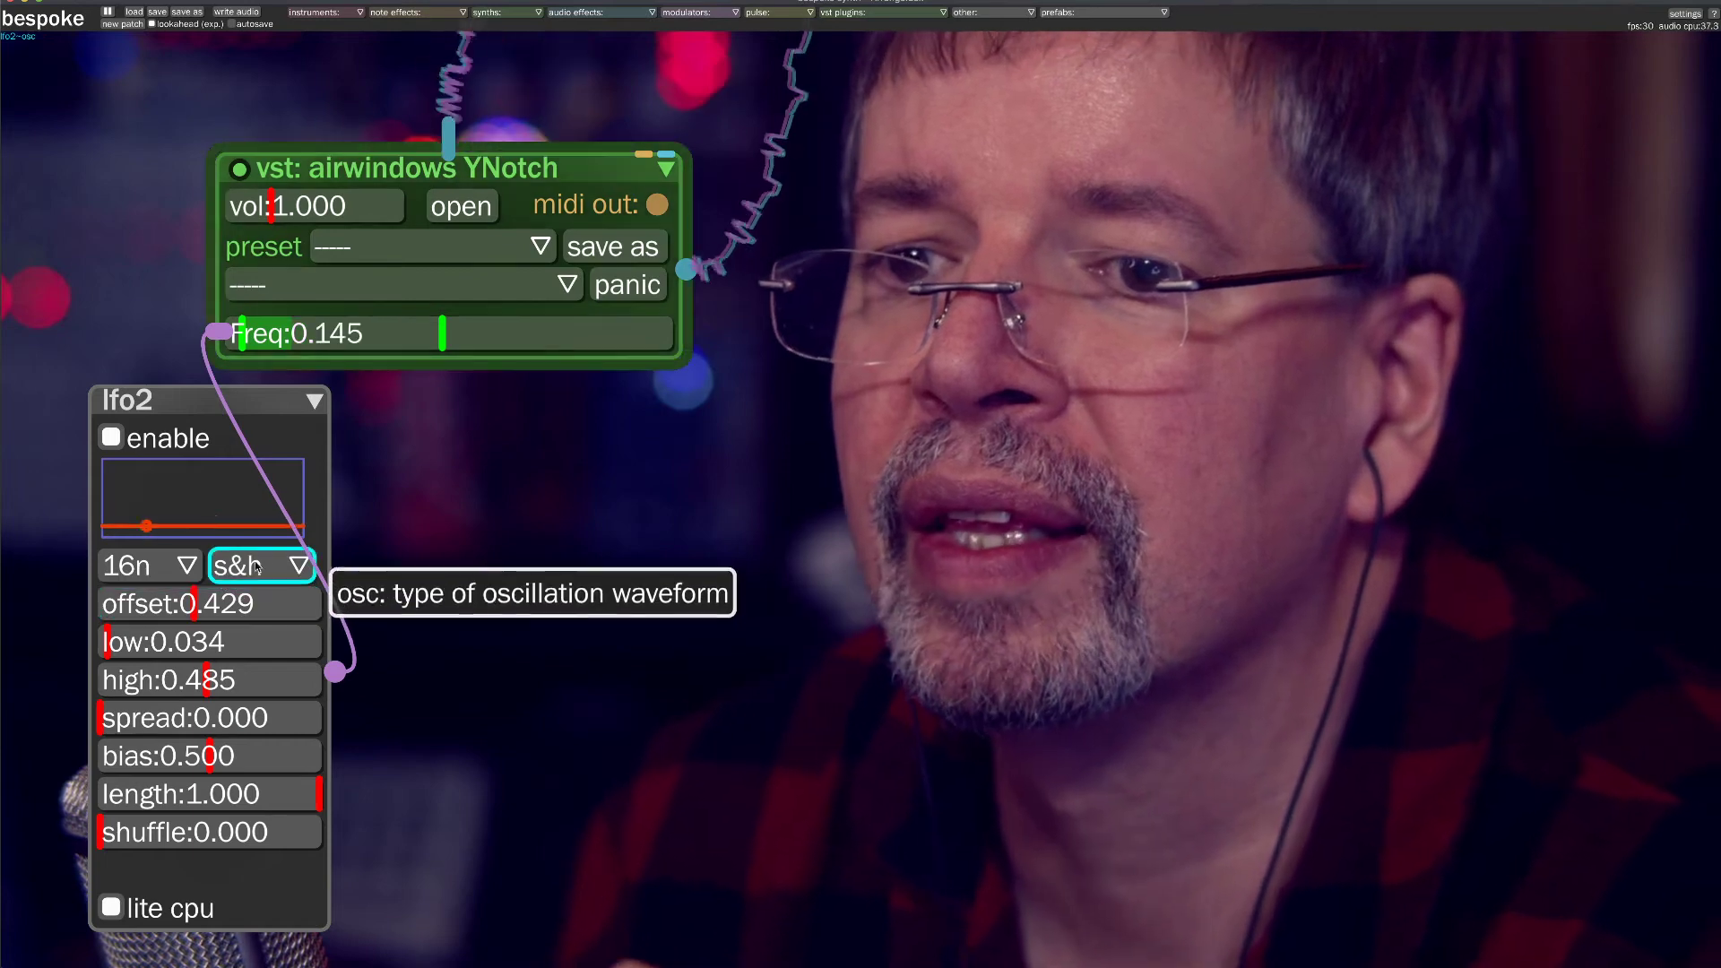
Set the pinned LFO to the sin waveform with an 8n interval, and its Freq modulation range to about 0.05 to 0.61.
left_click(245, 562)
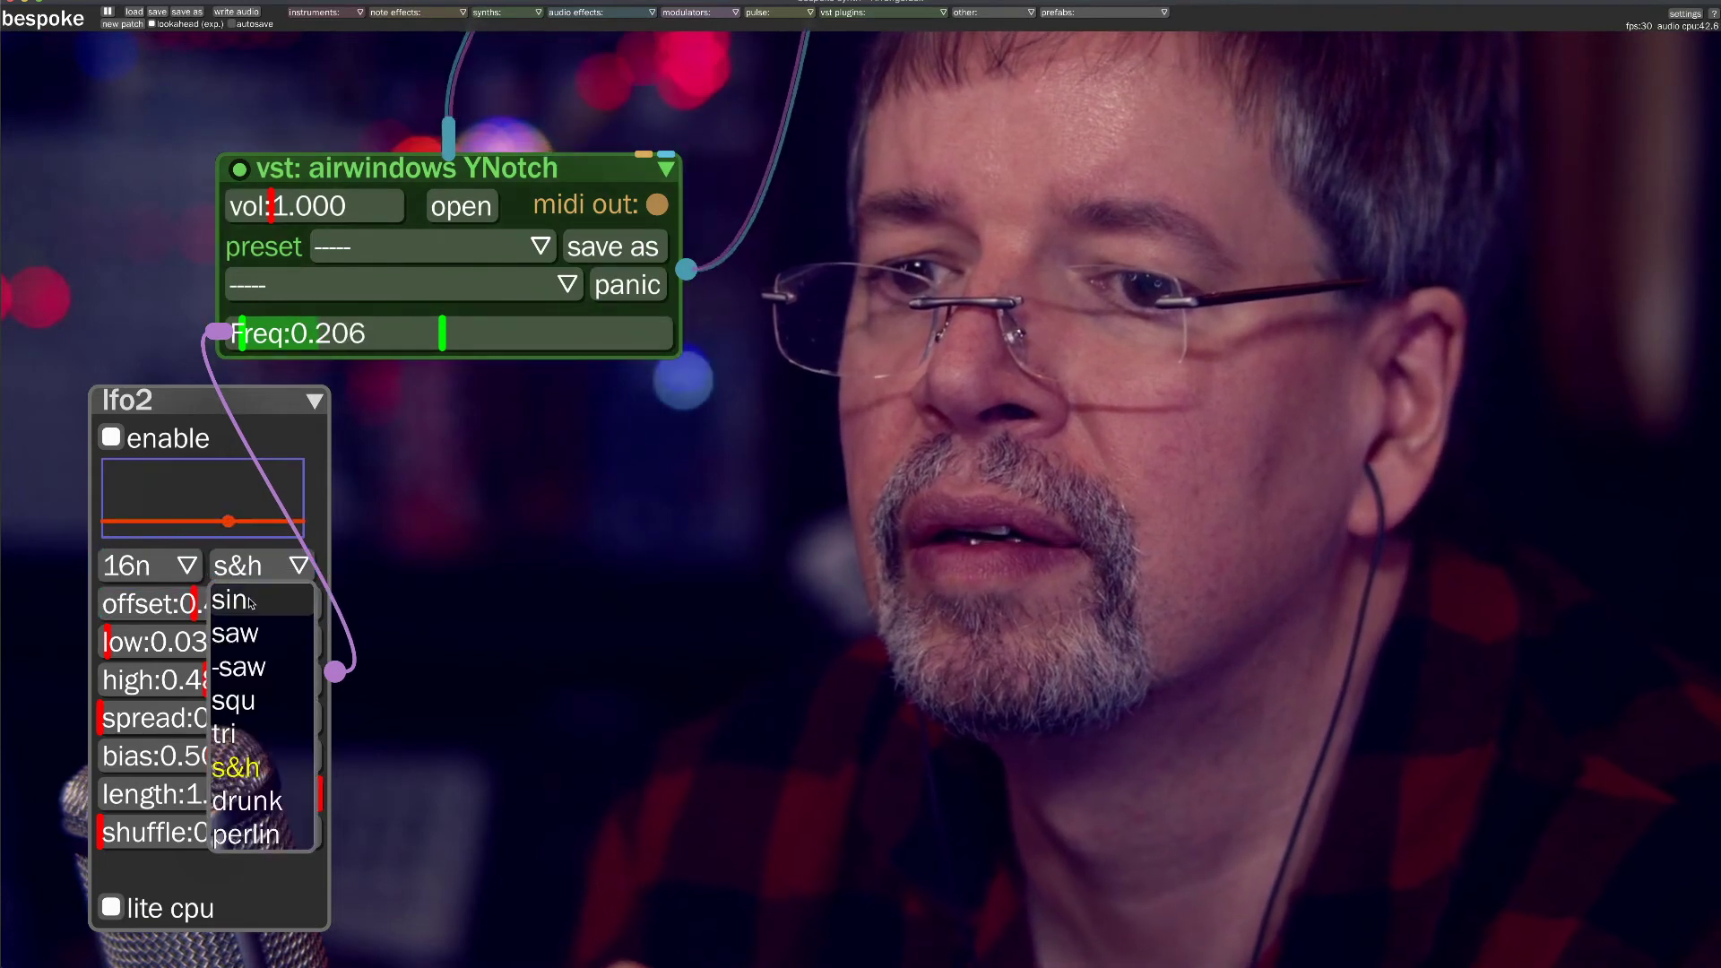
left_click(242, 598)
left_click(171, 574)
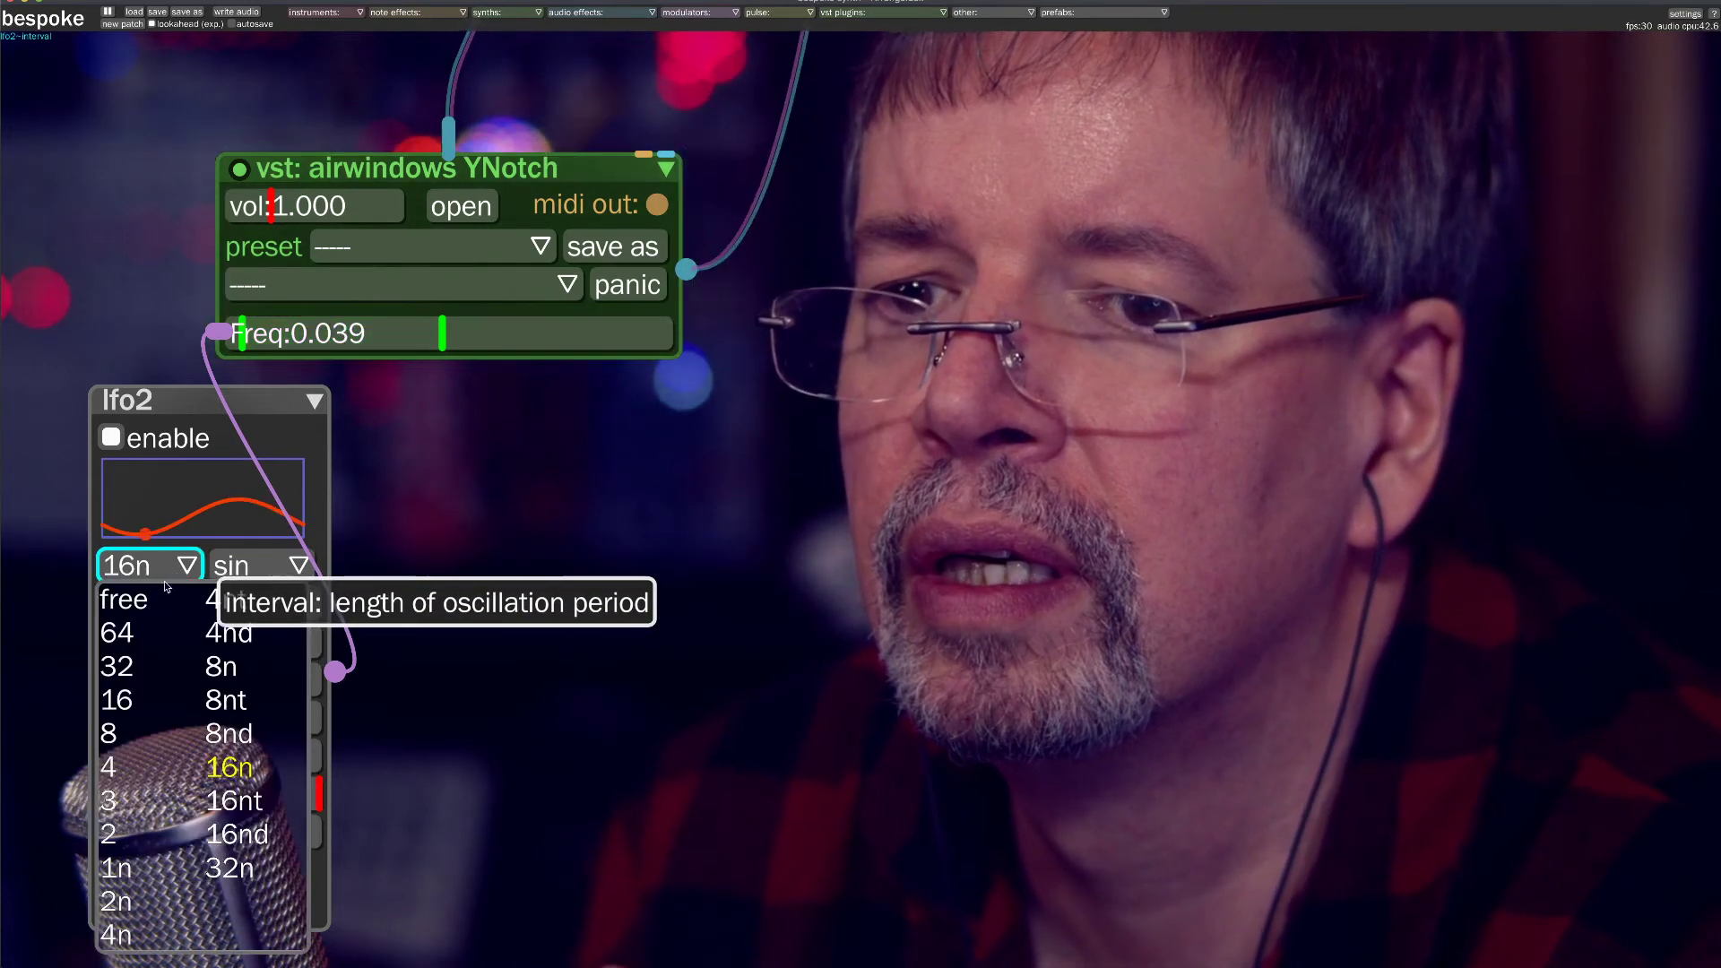
left_click(231, 677)
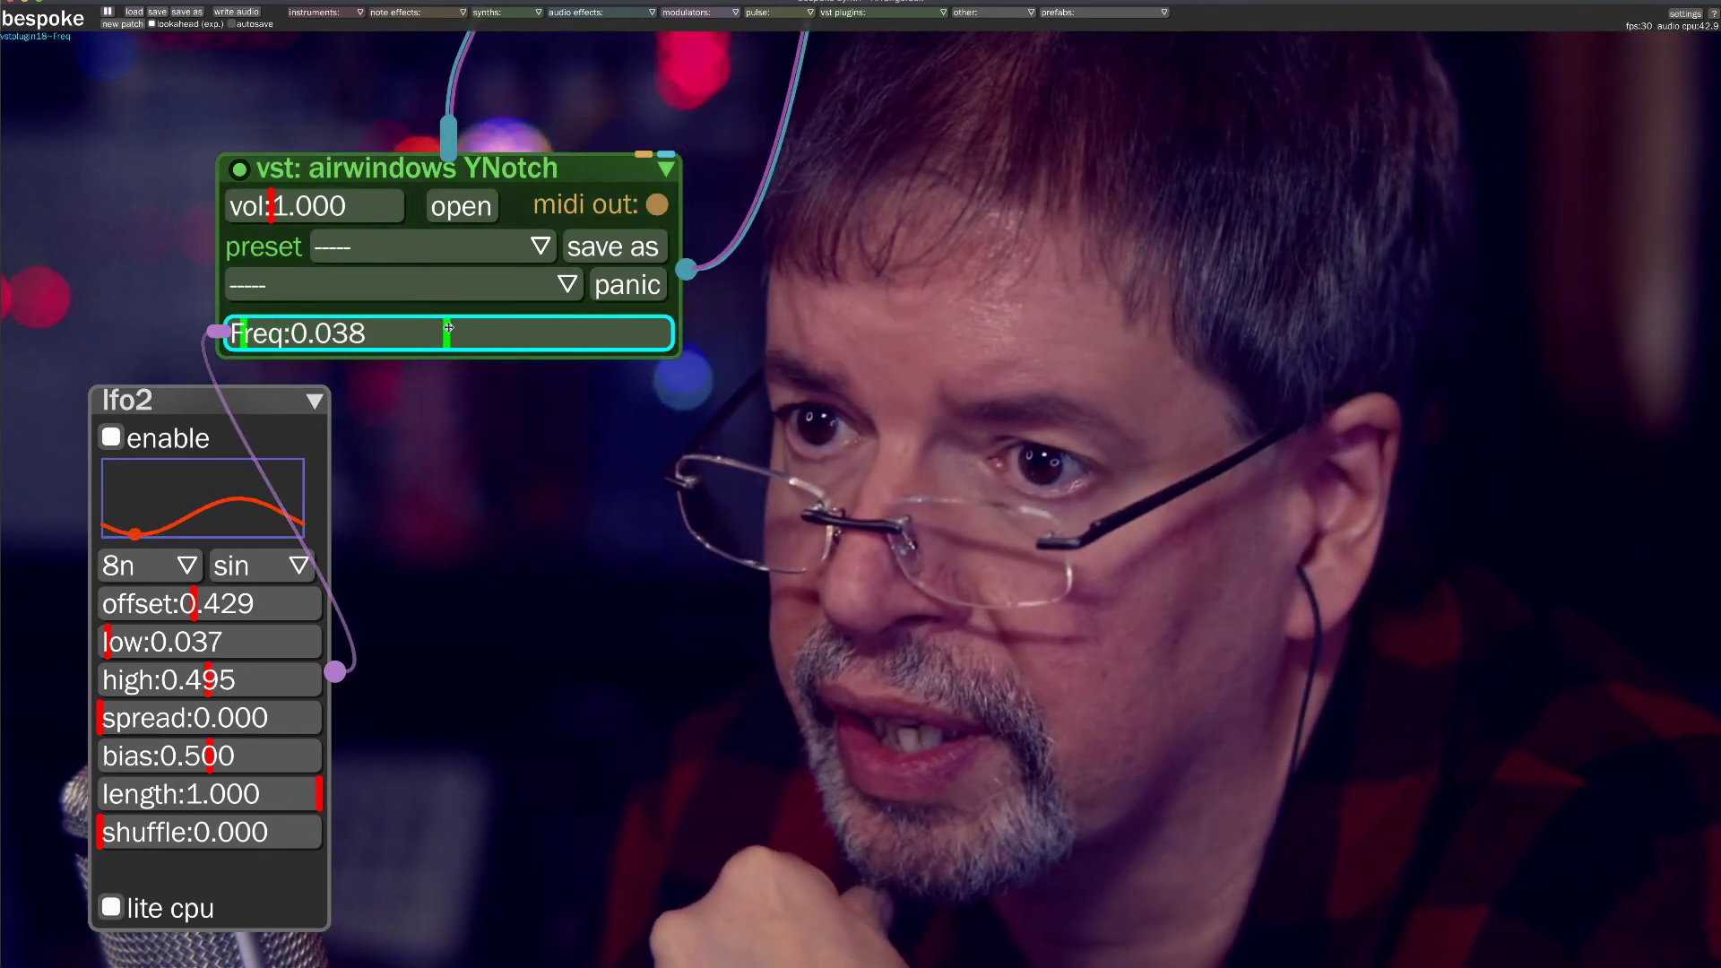
left_click_drag(449, 328, 499, 333)
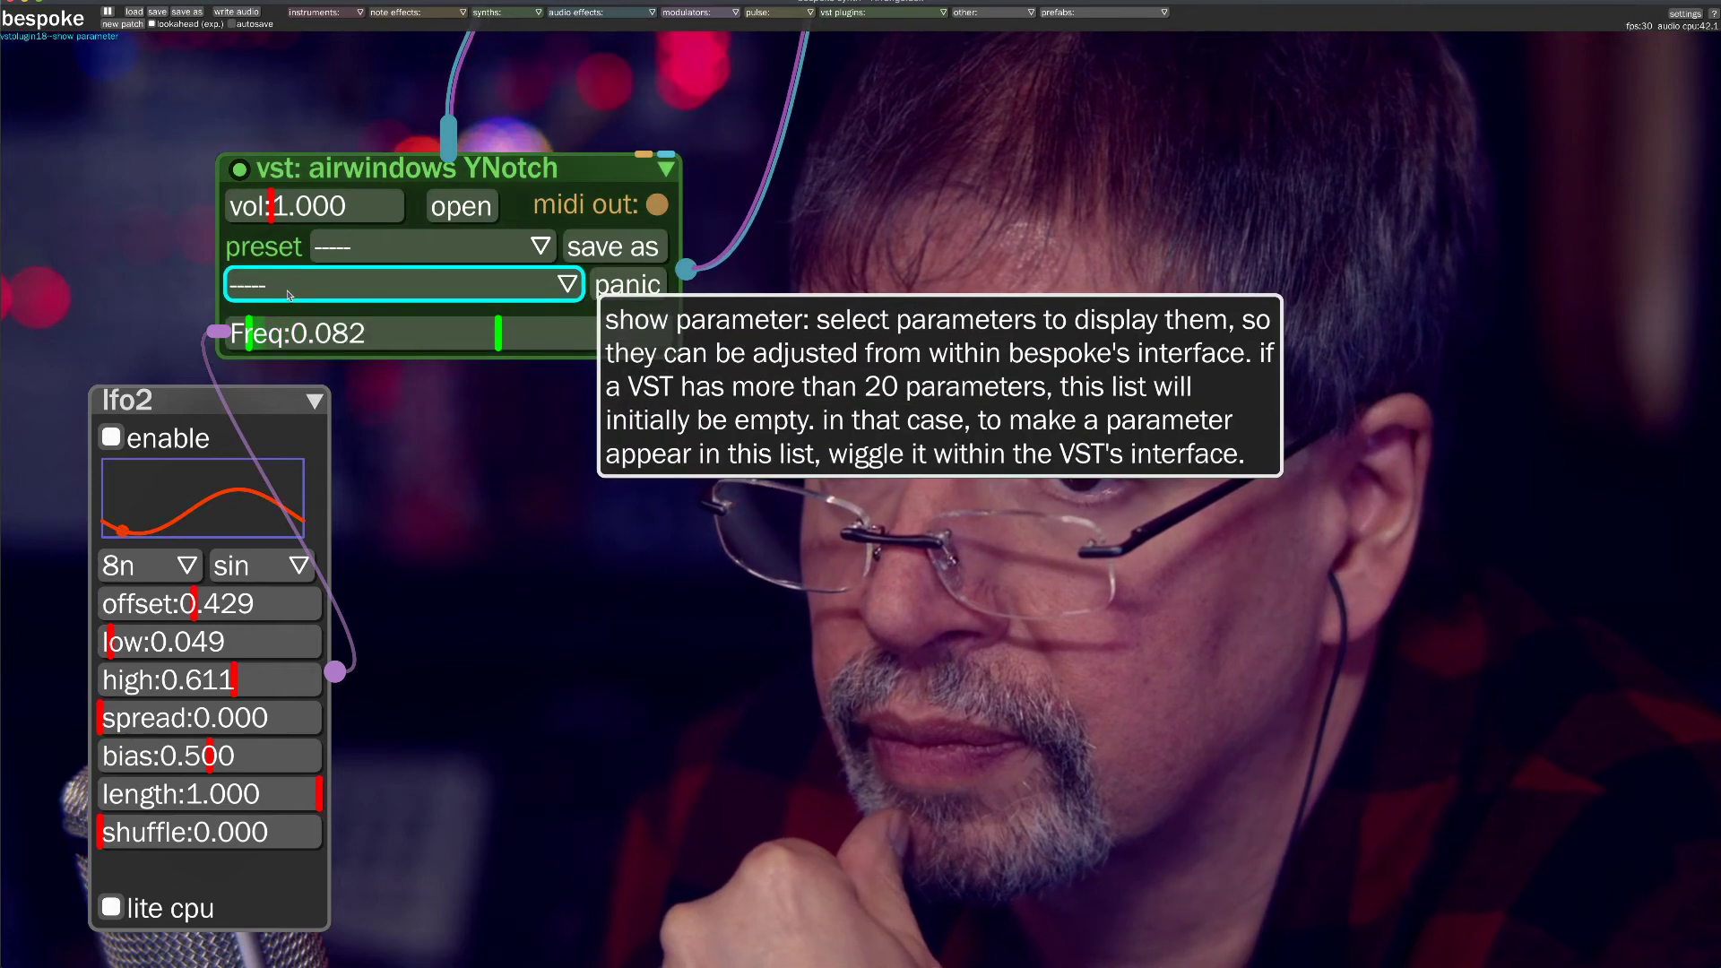
Set the LFO's bias to about 0.82, and set Freq to about 0.52 and Gain to about 0.45 in the YNotch plugin window.
left_click(464, 209)
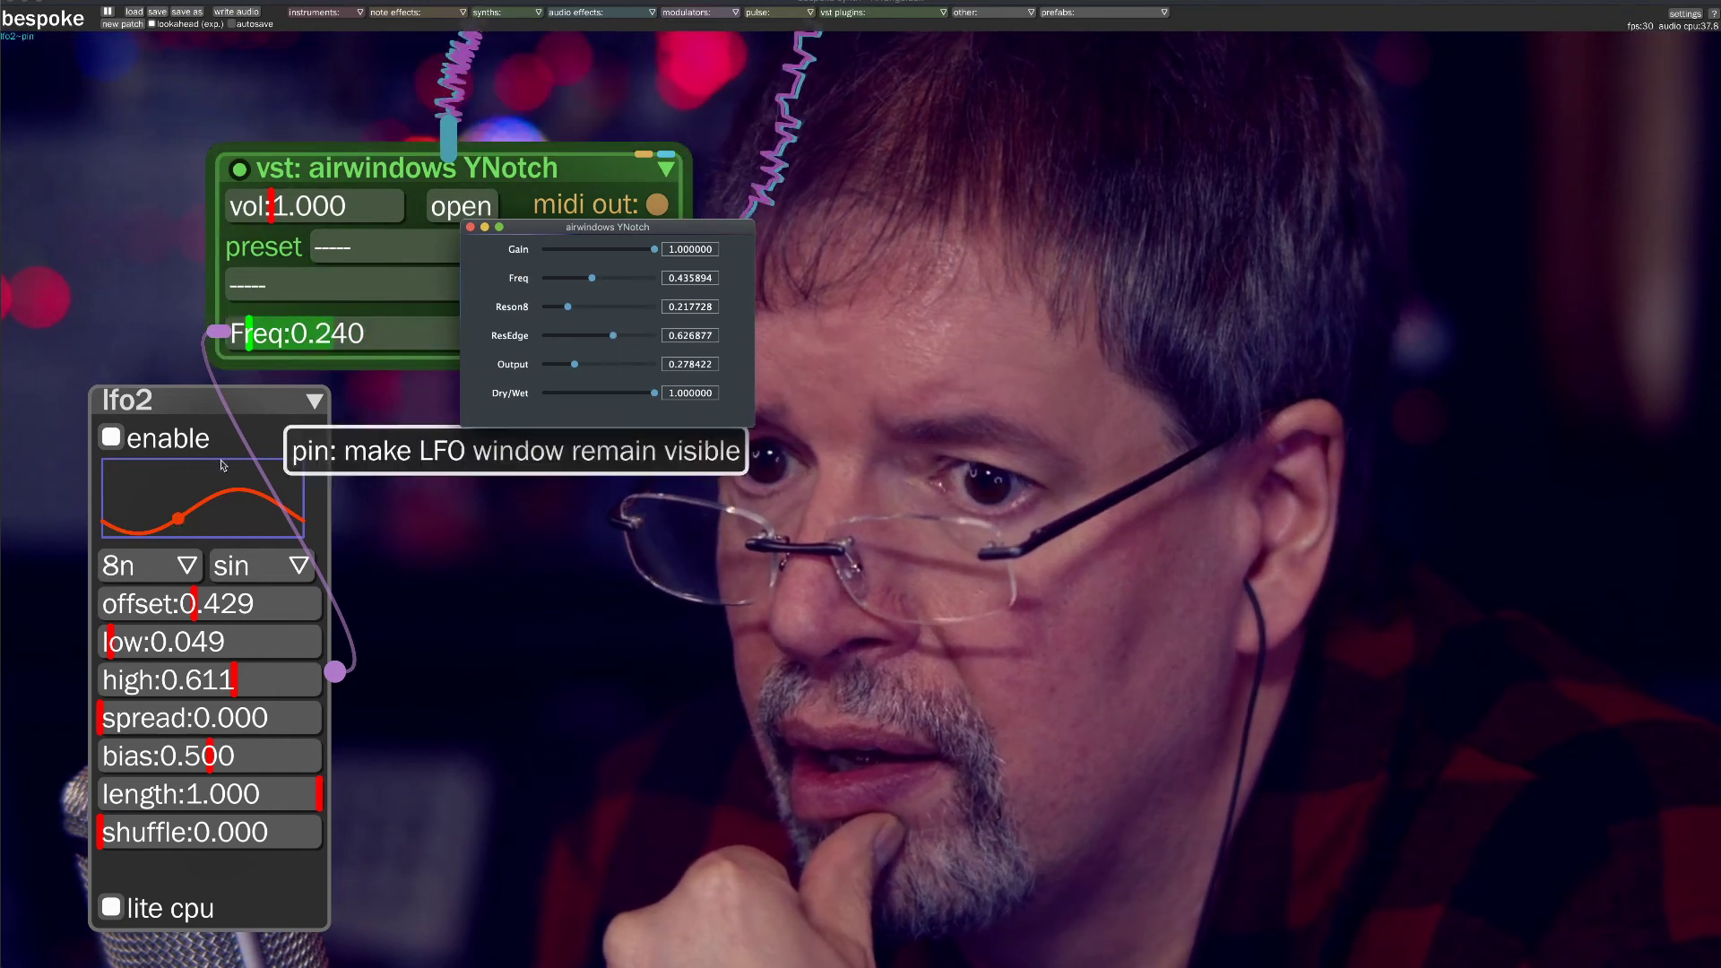
left_click_drag(186, 756, 250, 750)
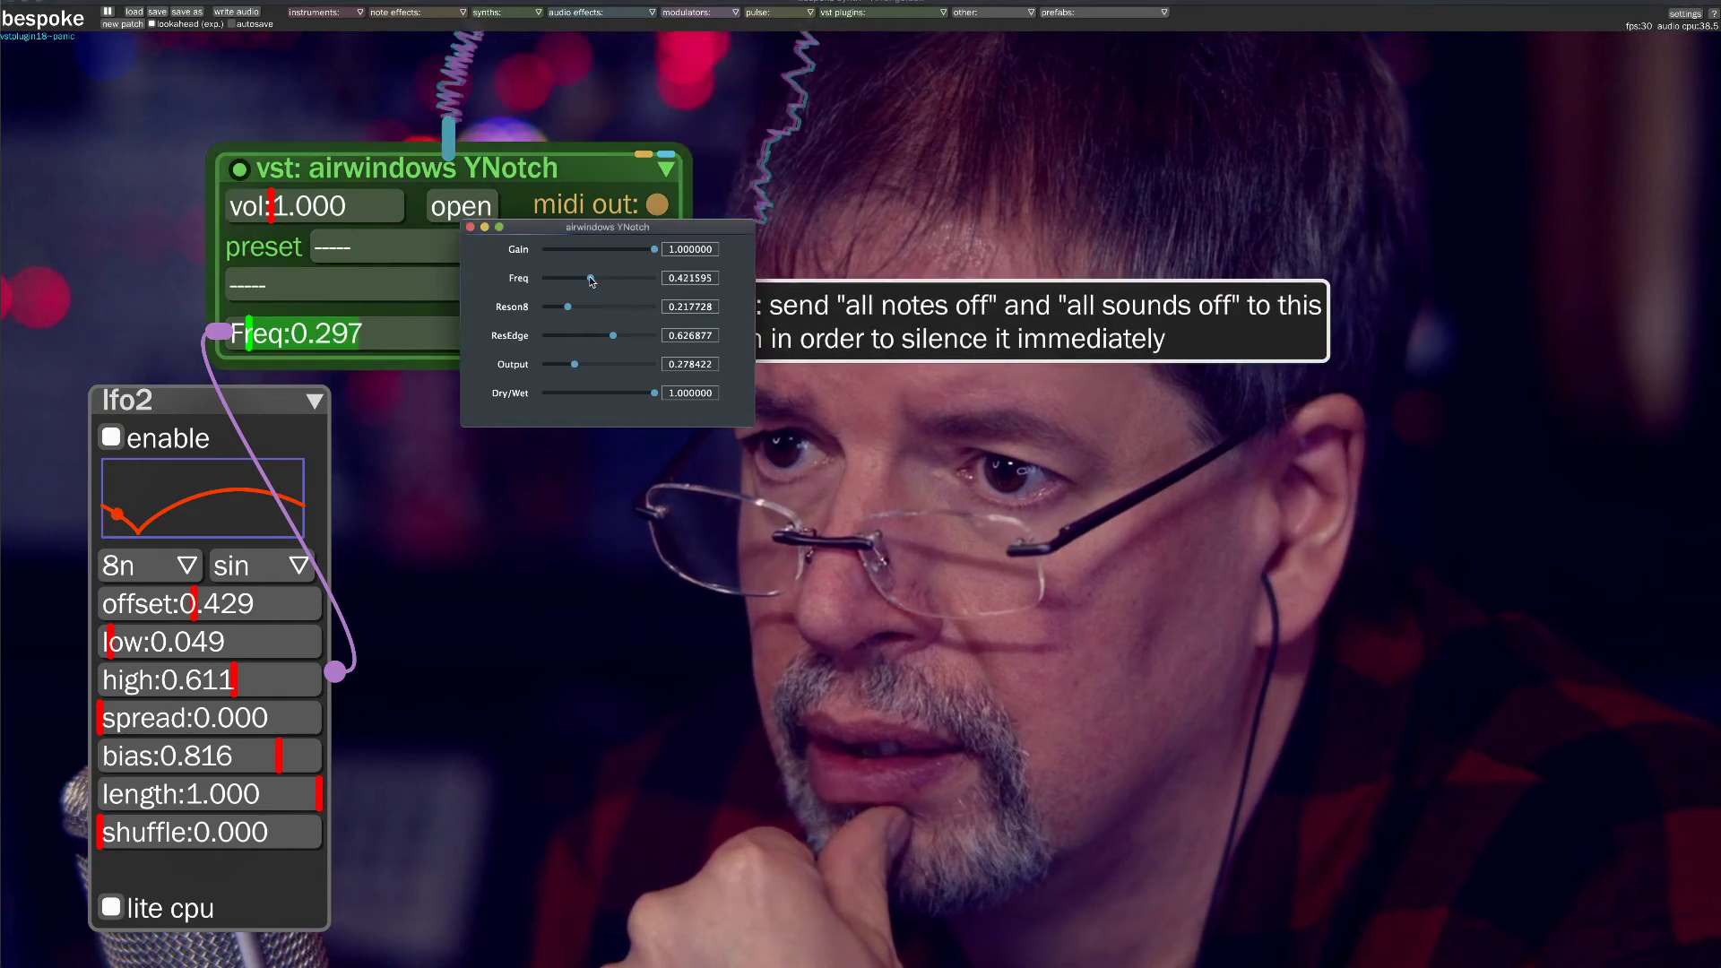
mouse_move(590, 278)
left_mouse_down()
mouse_move(554, 280)
mouse_move(601, 281)
left_mouse_up()
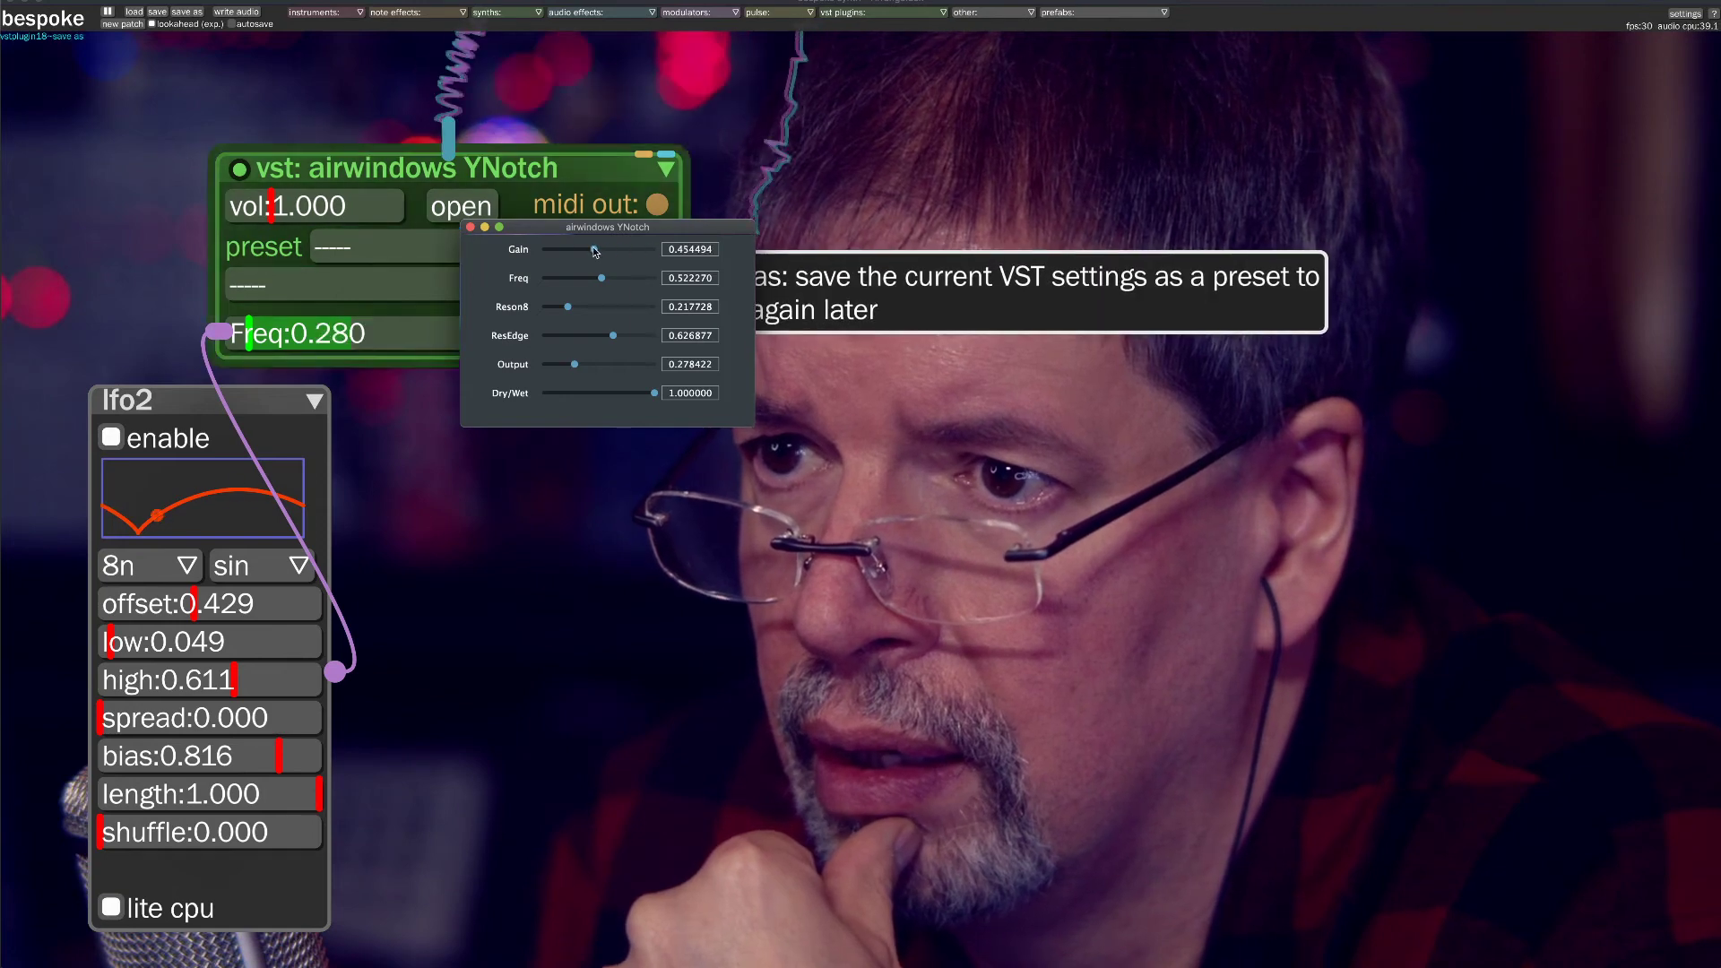
left_click(469, 227)
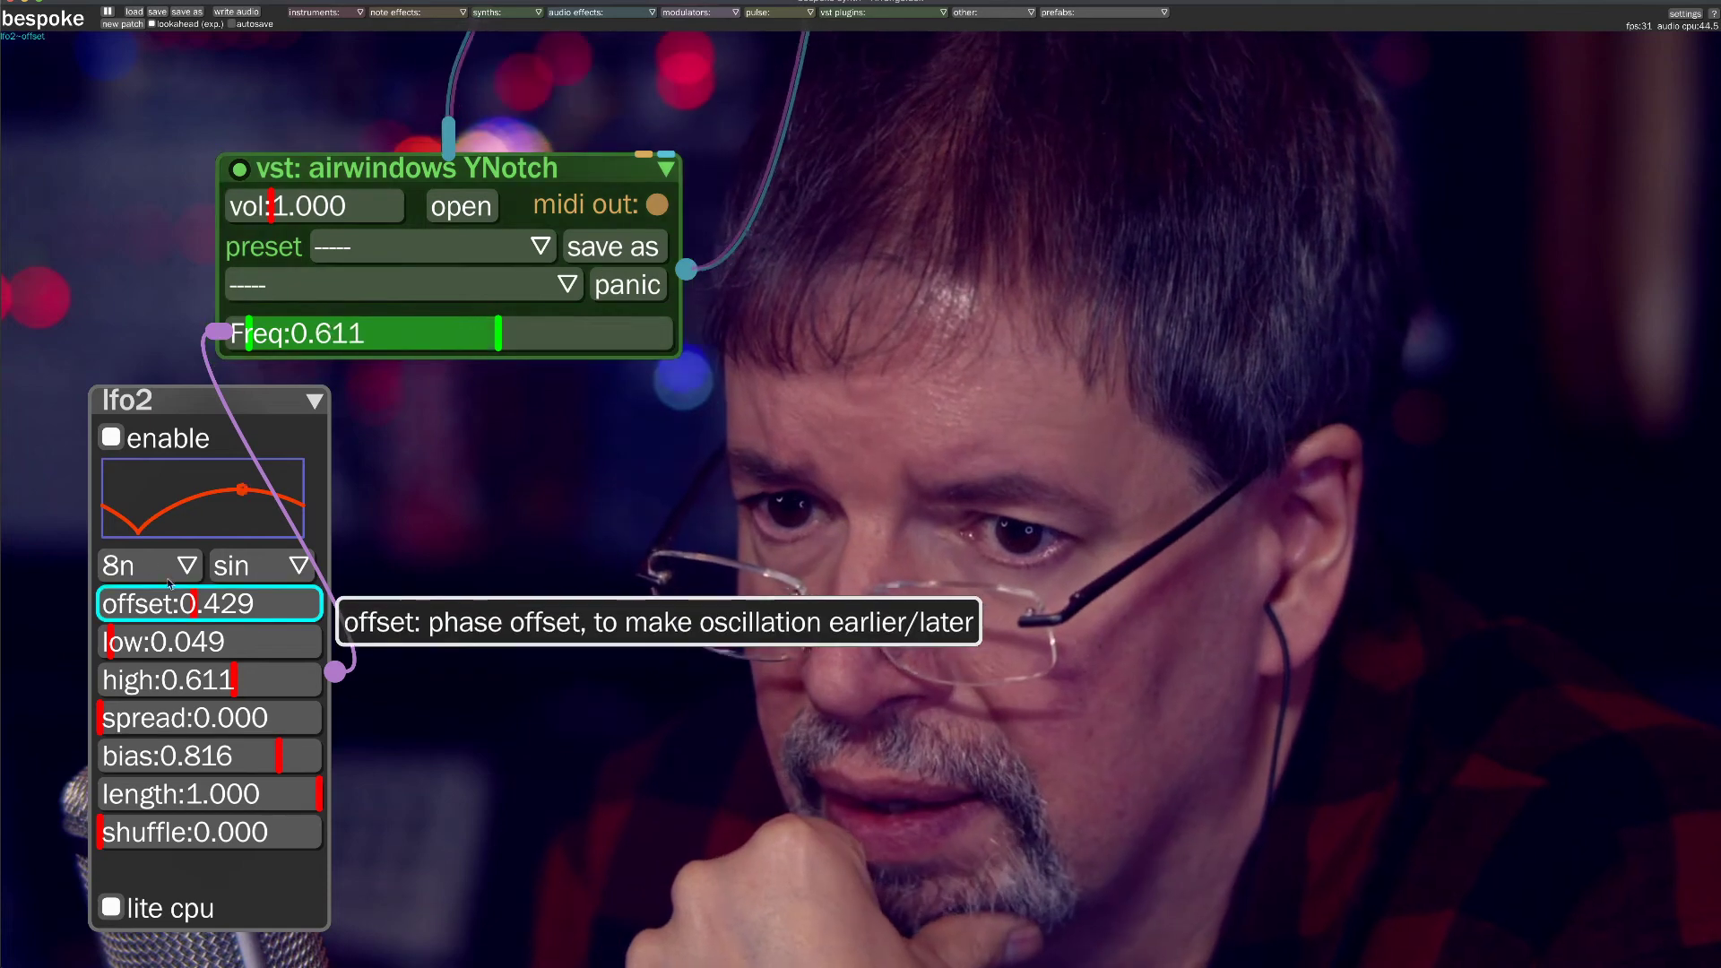
Set the pinned LFO's interval to 2.
left_click(142, 560)
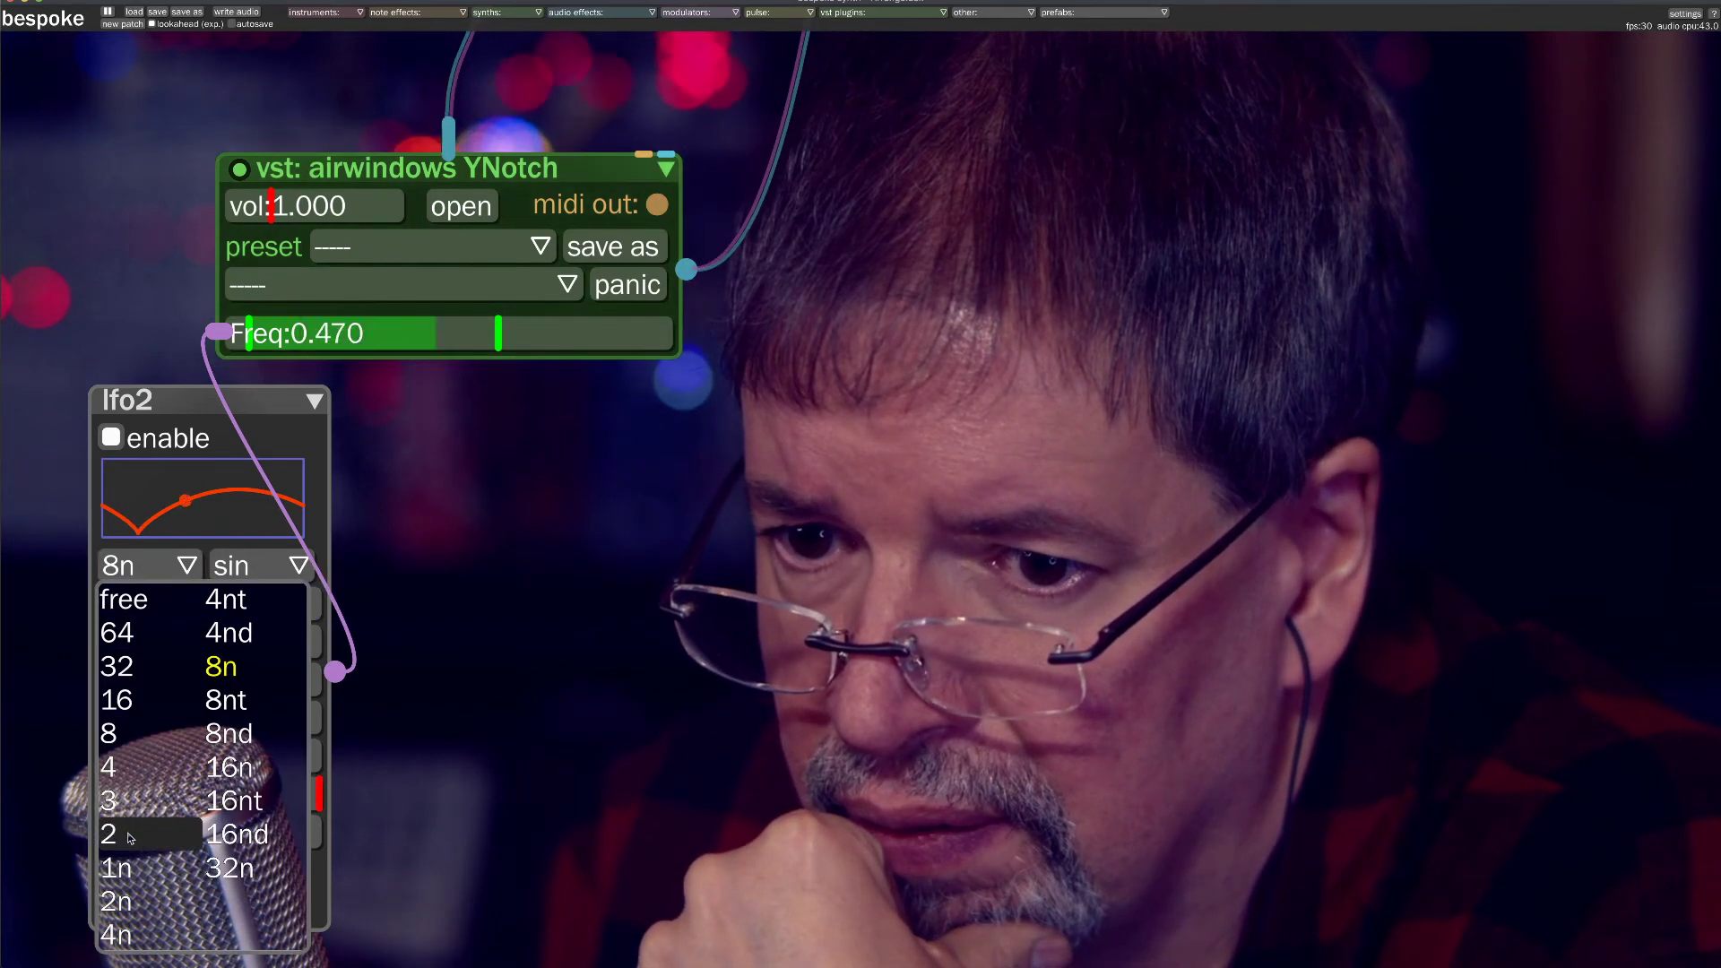
left_click(131, 839)
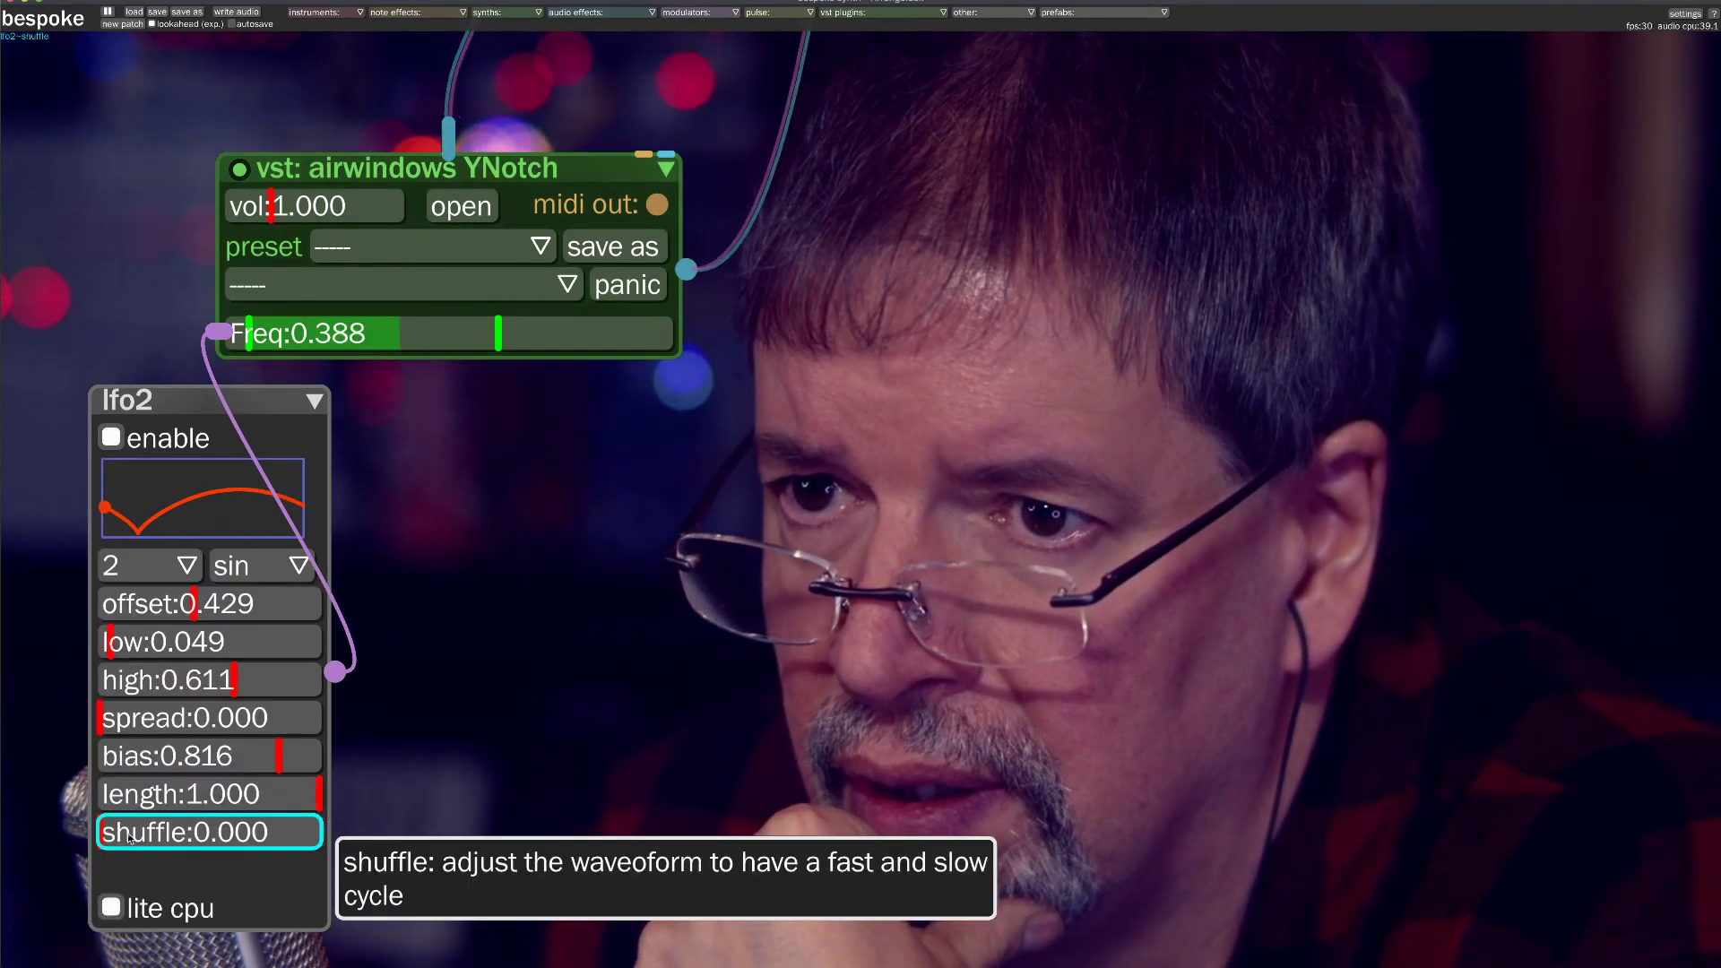